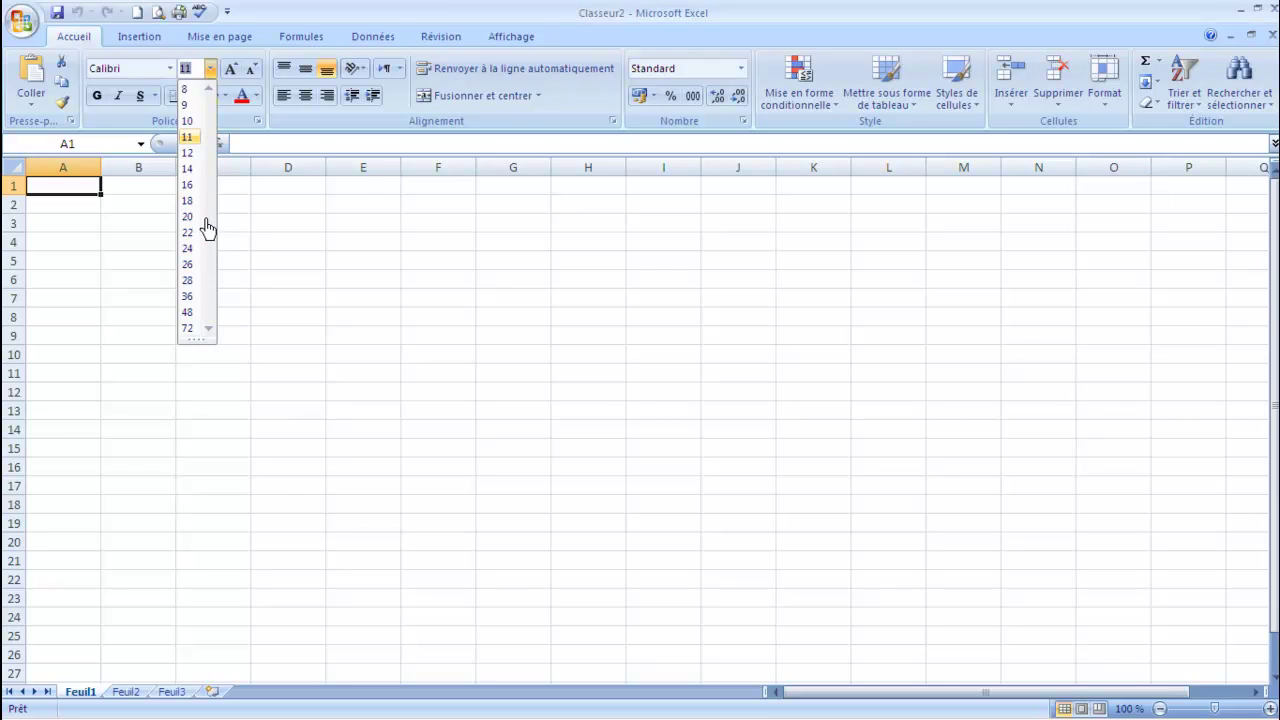
# Open the data validation settings for cell A1 and look through the input message and error alert options.
pyautogui.click(105, 251)
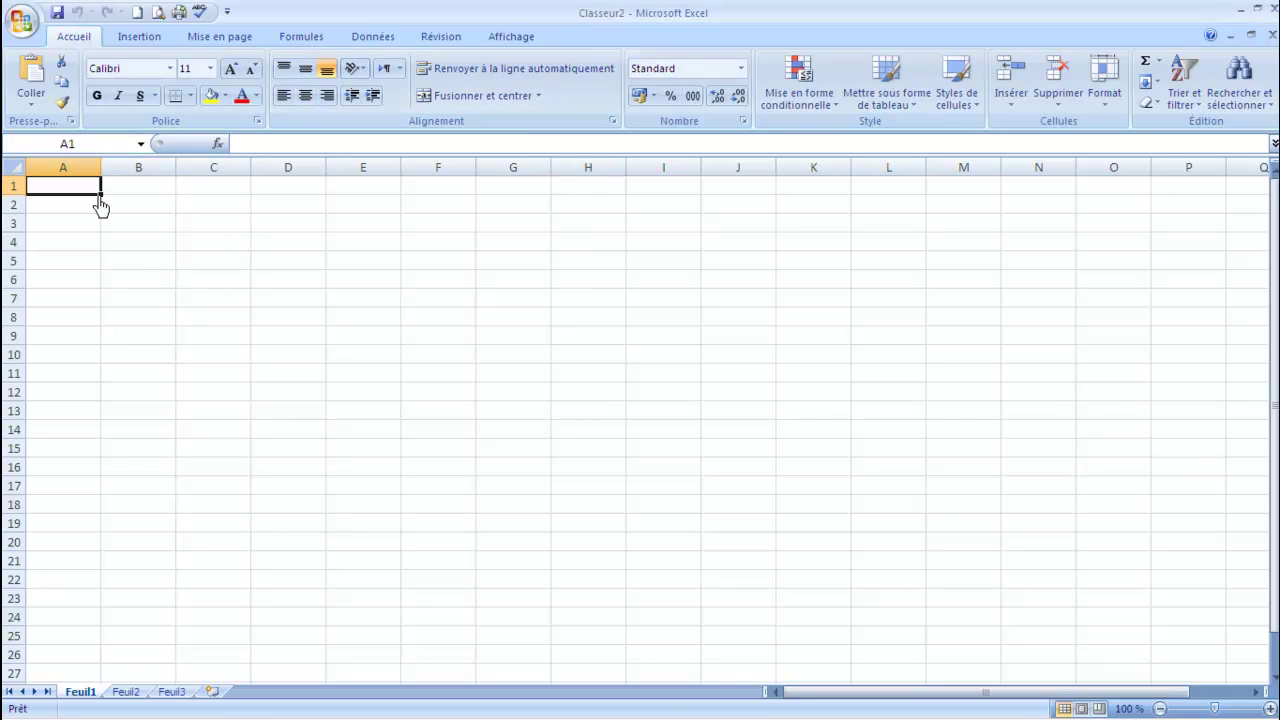
pyautogui.click(367, 40)
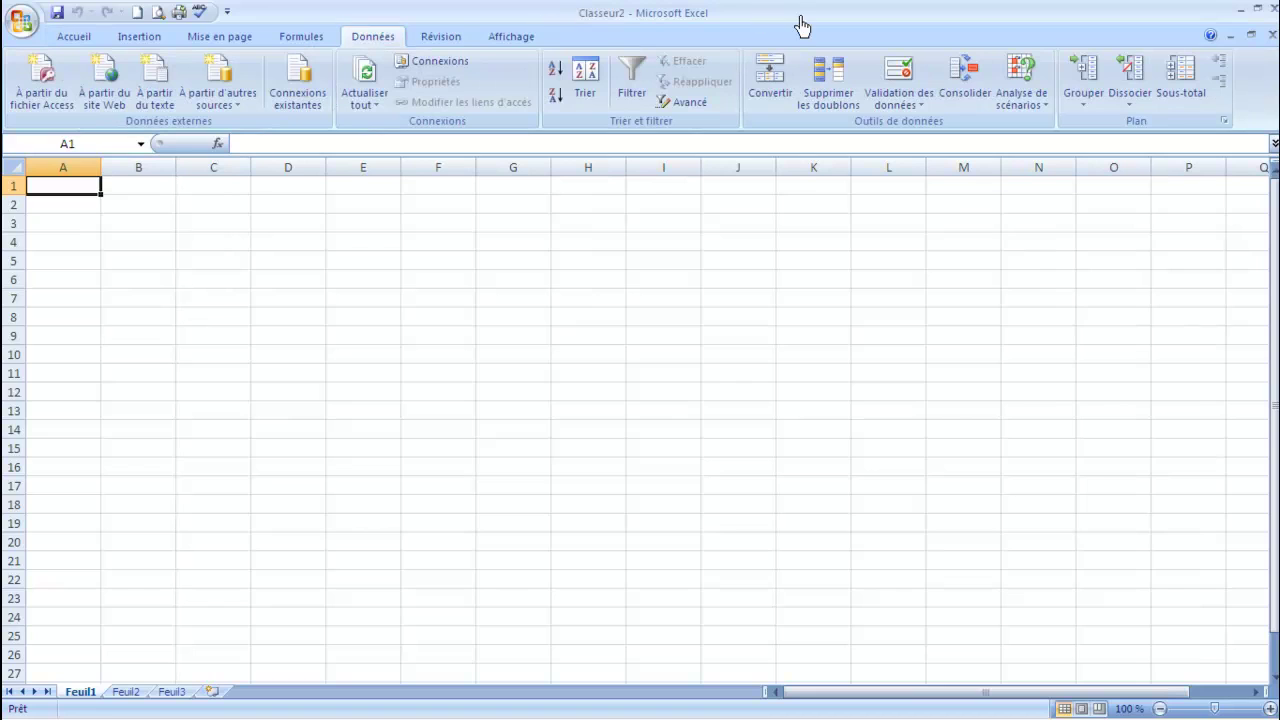
pyautogui.click(915, 97)
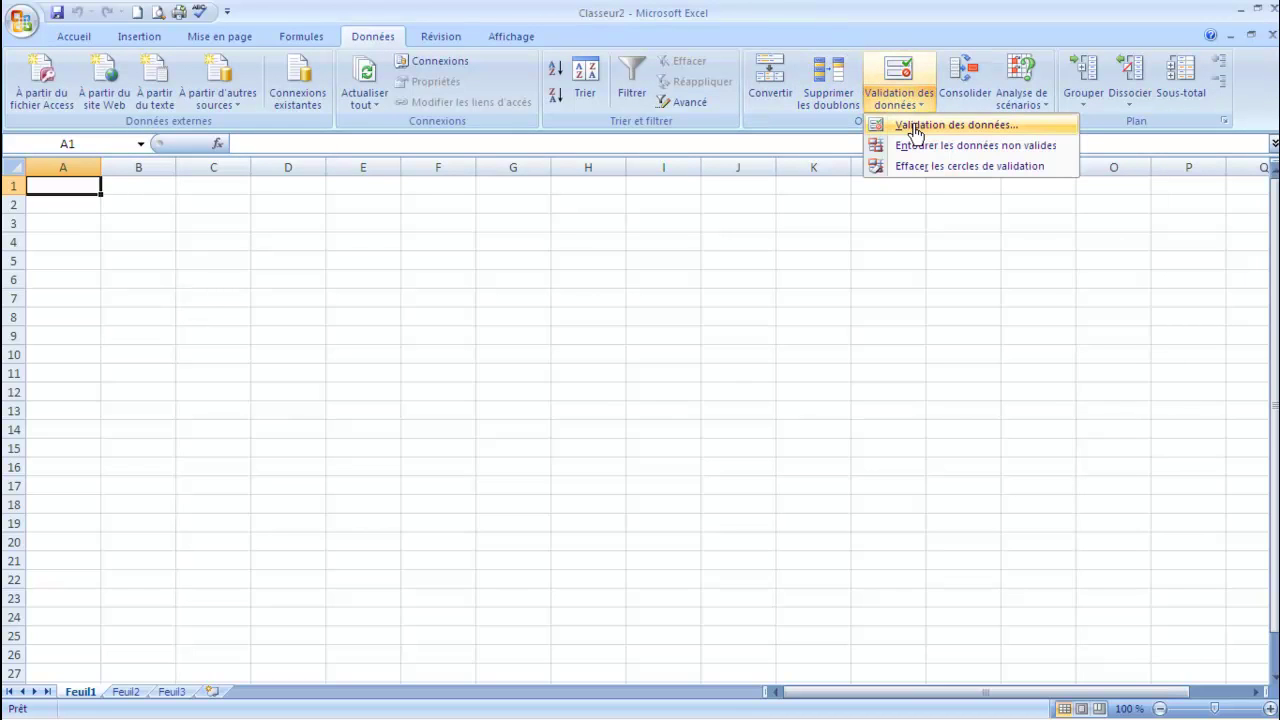
pyautogui.click(915, 128)
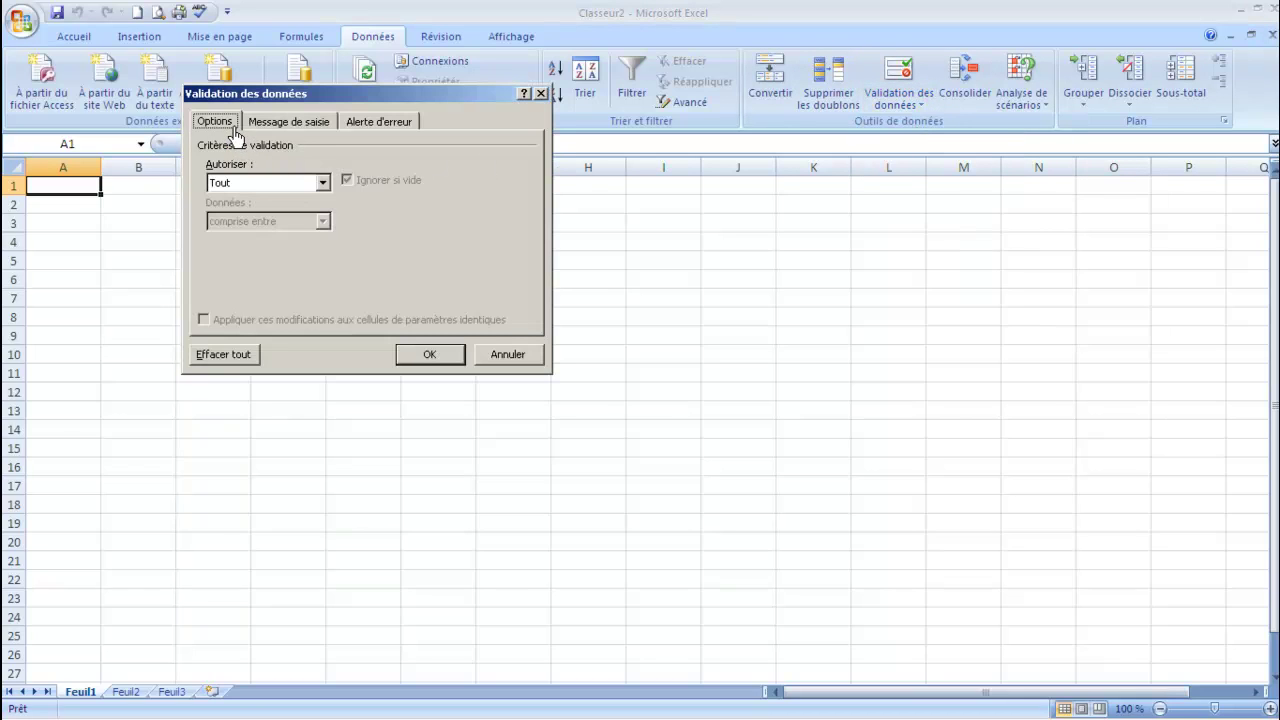
pyautogui.click(275, 124)
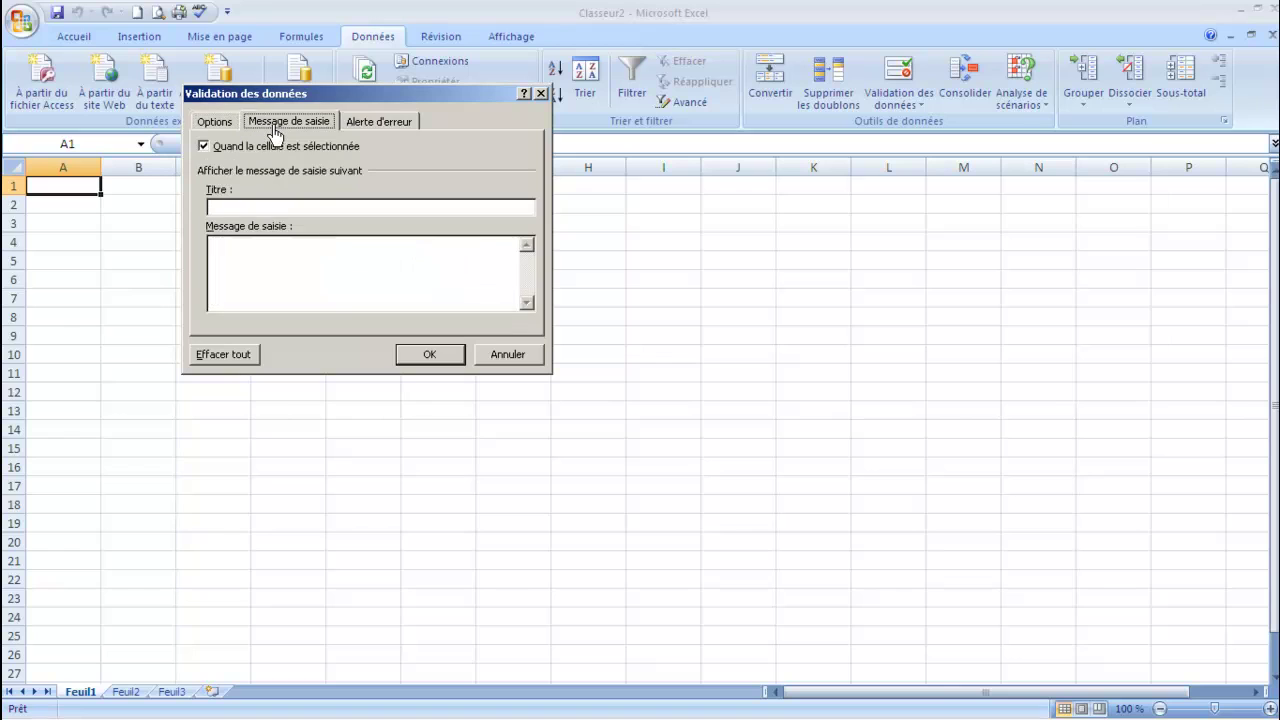
pyautogui.click(362, 126)
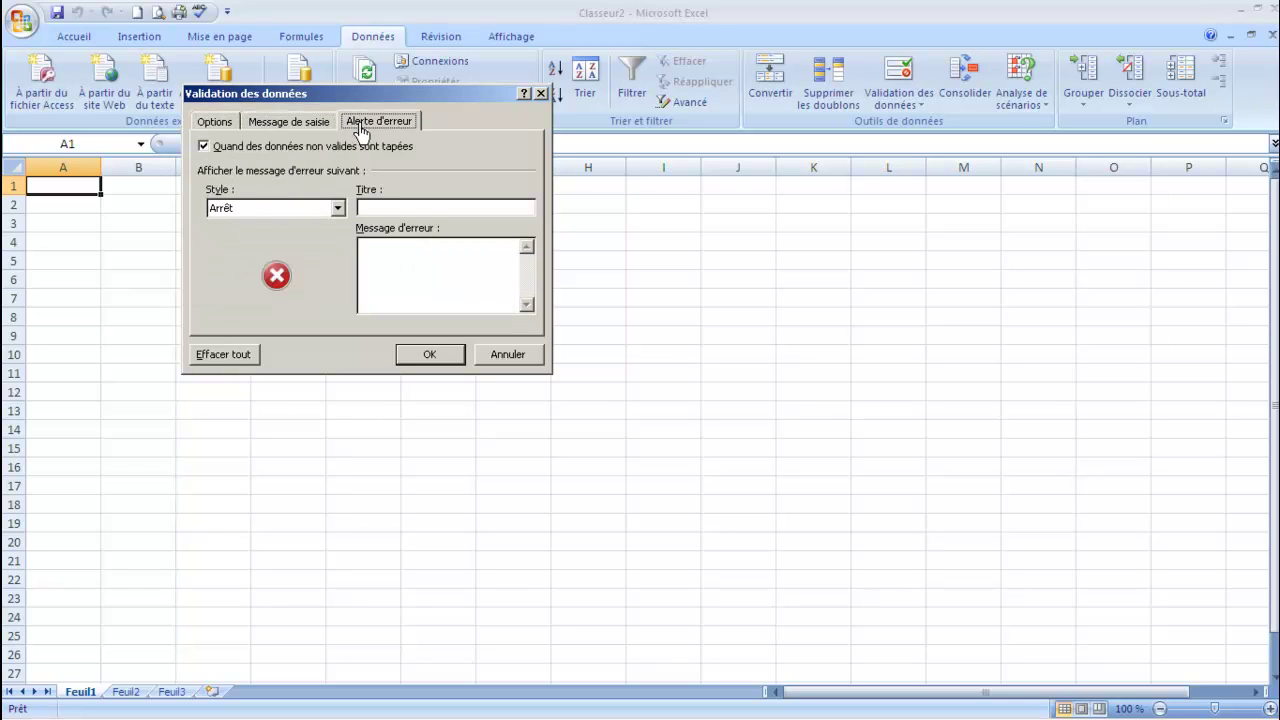
pyautogui.click(214, 126)
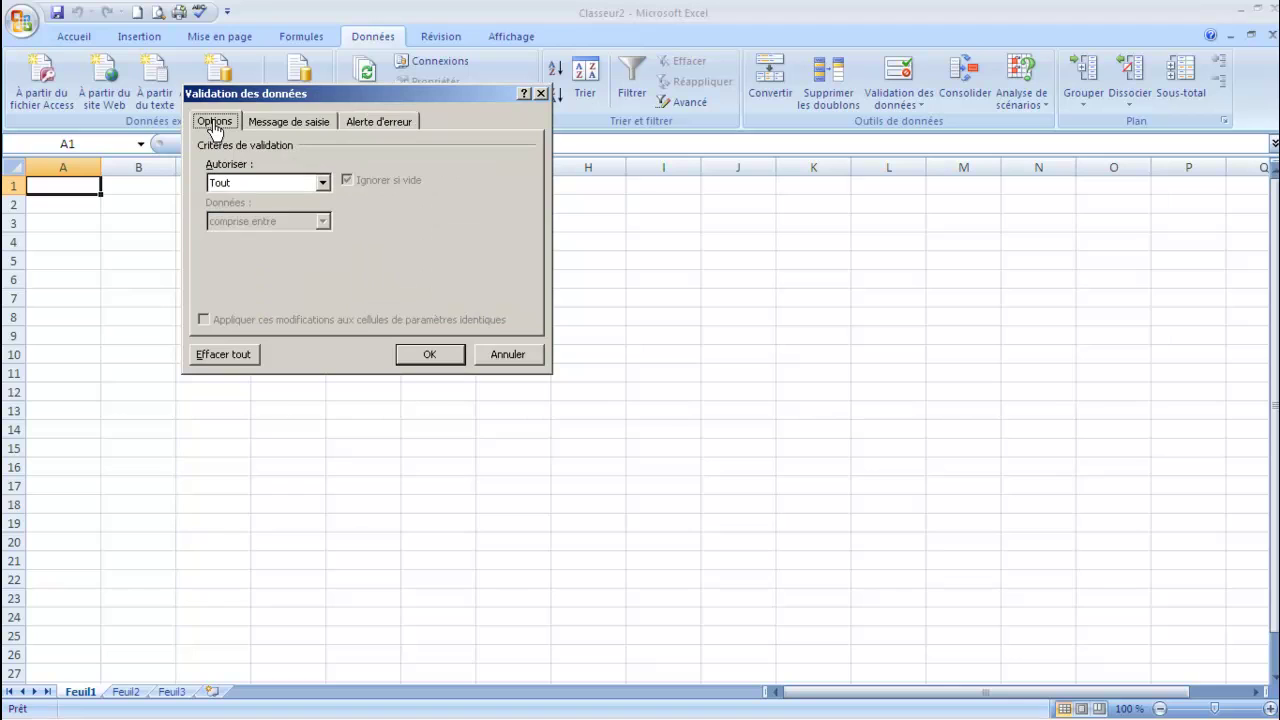
# Restrict cell A1 to an in-cell drop-down list with the source Stylo bleu;Stylo noir;Stylo vert;Stylo rouge.
pyautogui.click(237, 185)
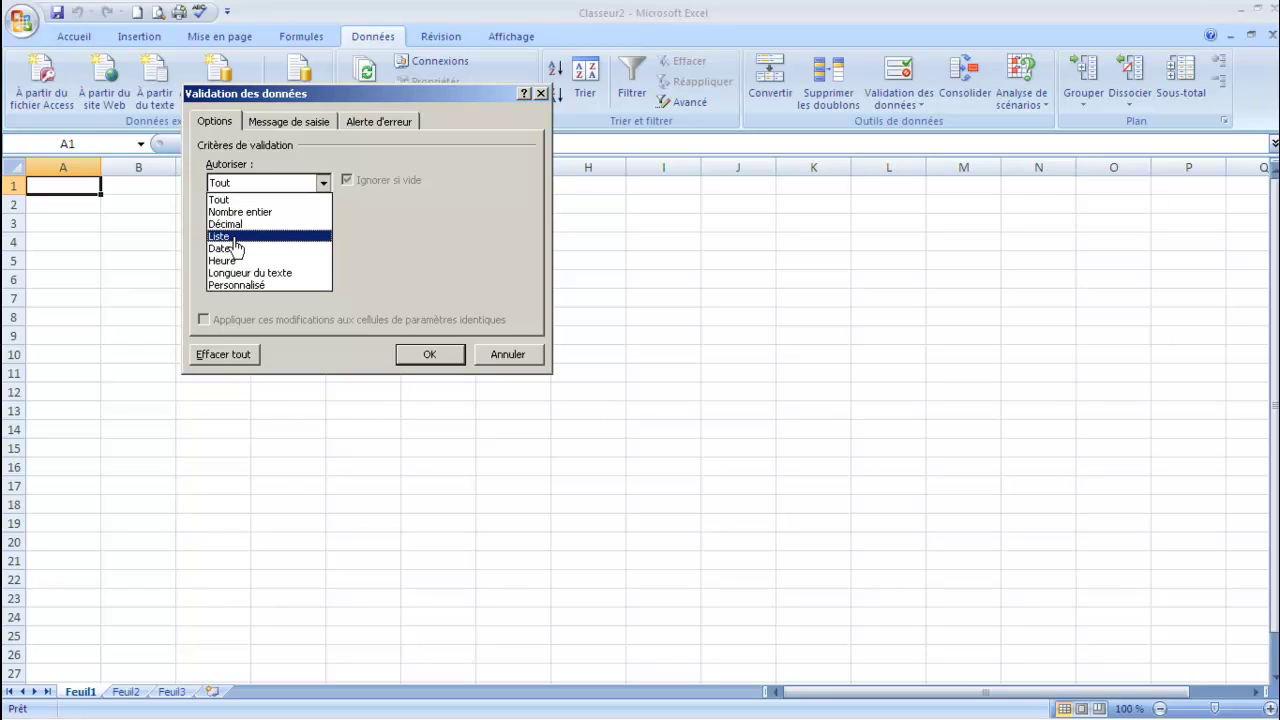
pyautogui.click(235, 238)
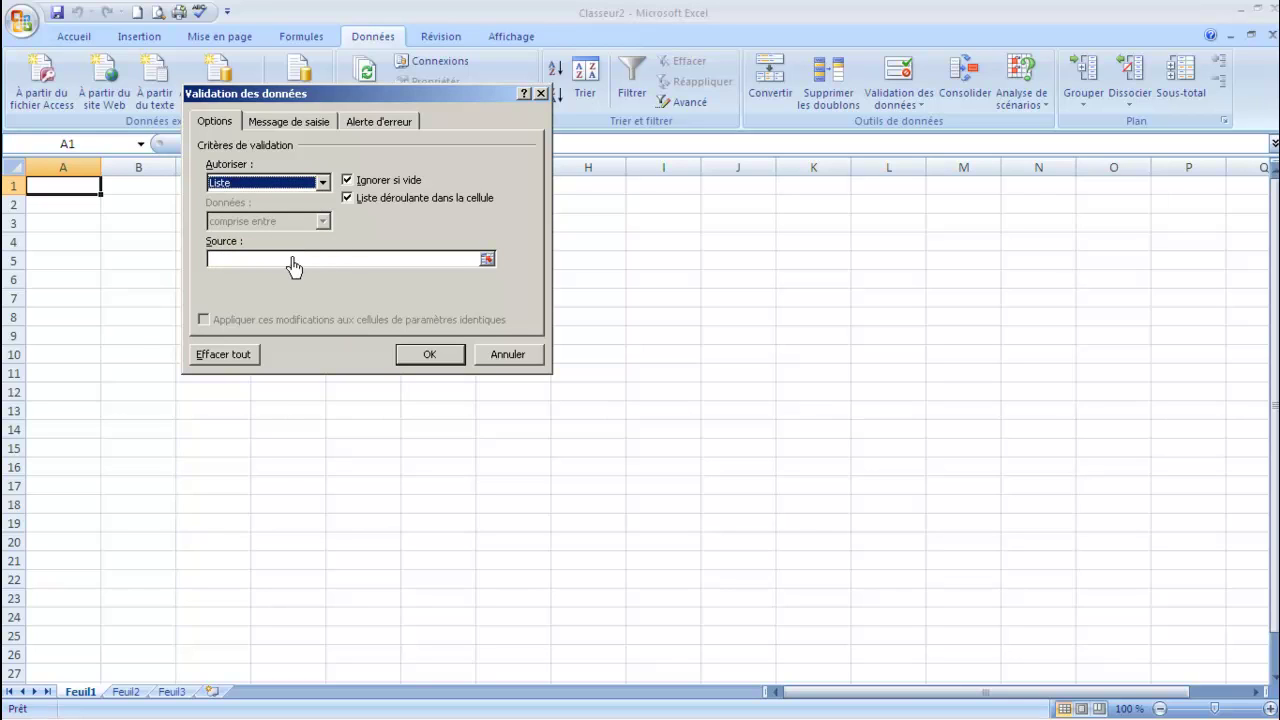
pyautogui.click(232, 261)
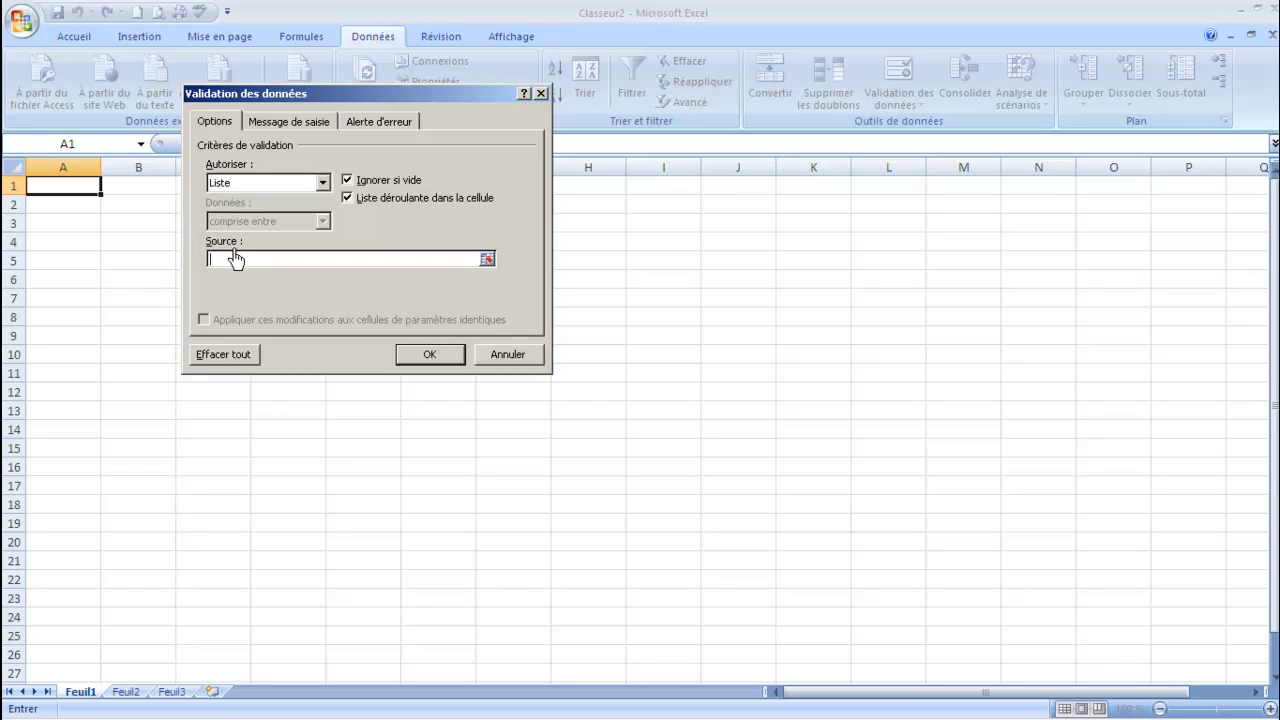
pyautogui.write('s')
pyautogui.press('BackSpace')
pyautogui.write('Stylo bleu;Stylo noir;Stylo vert;Stylo rouge')
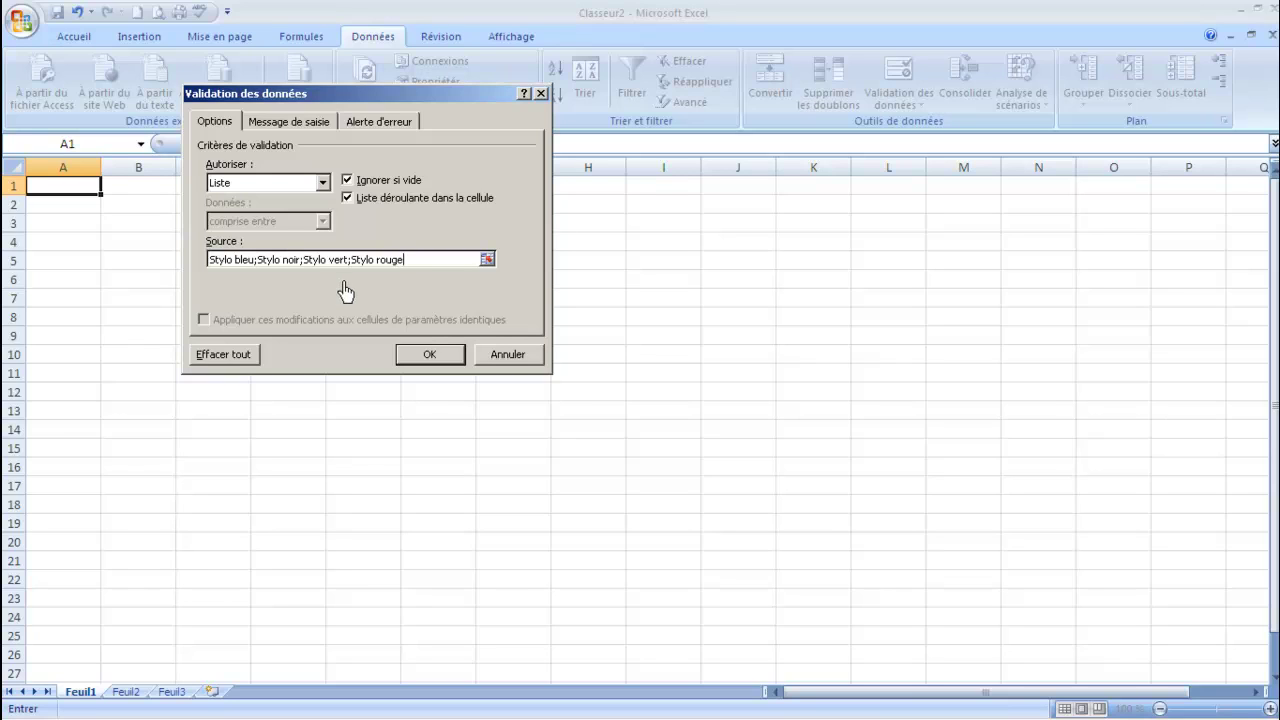
pyautogui.click(420, 358)
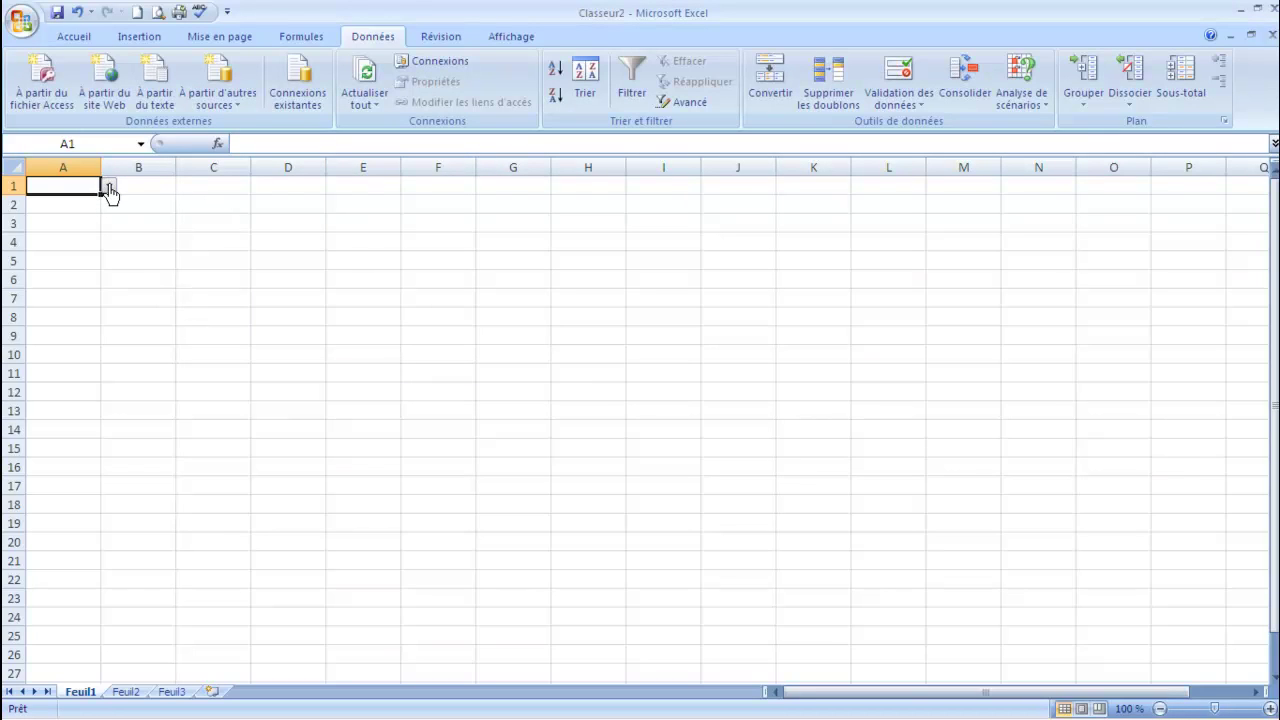
# Choose Stylo noir from the drop-down list in A1 and fill the cell down to A2.
pyautogui.click(109, 187)
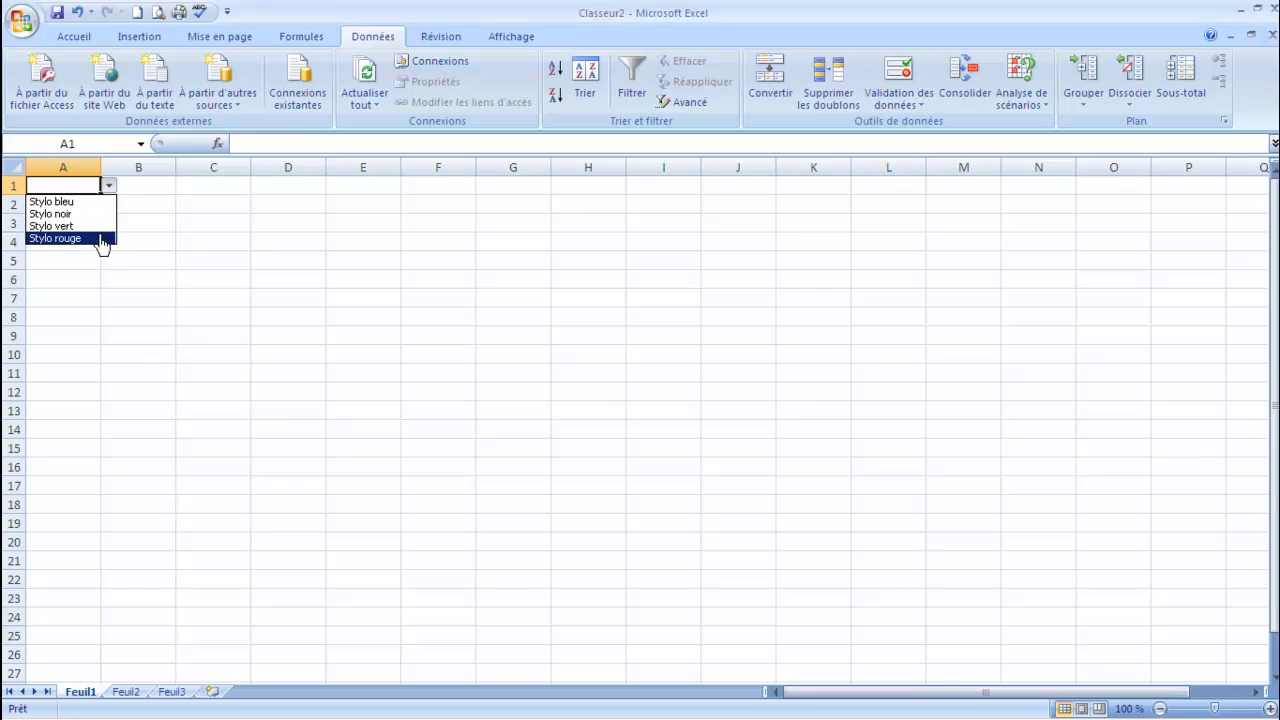
pyautogui.click(102, 214)
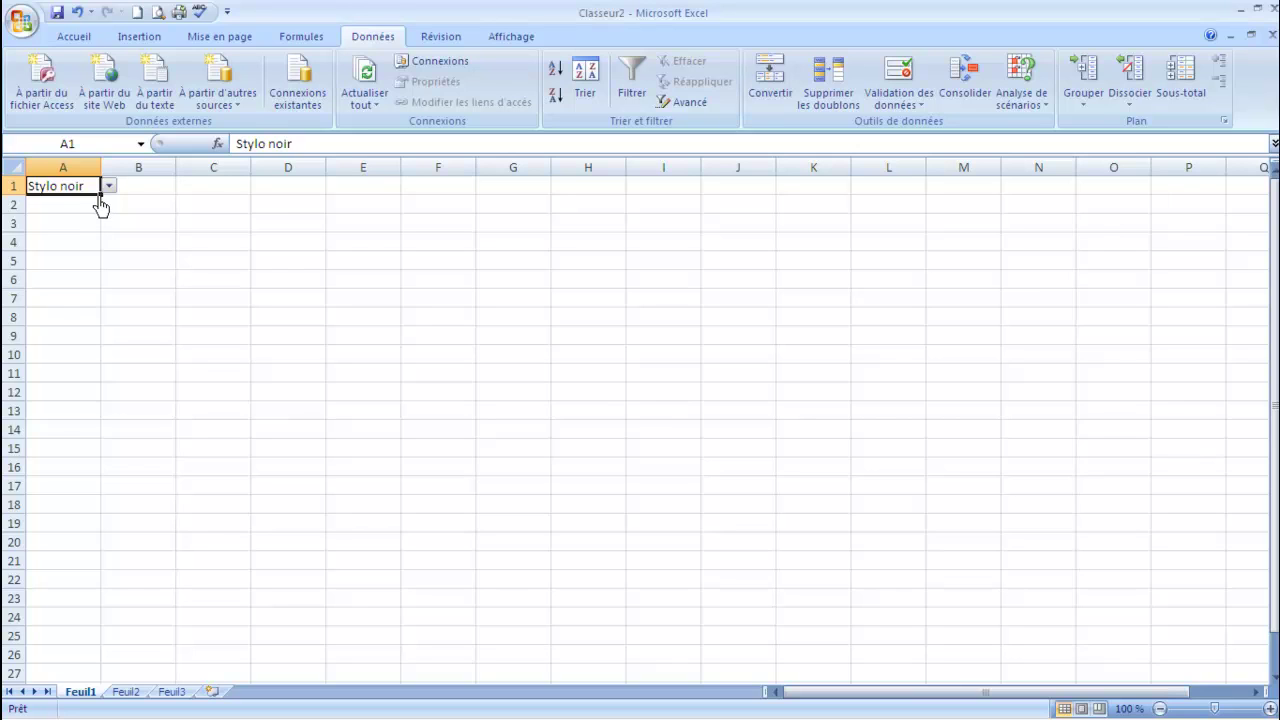
pyautogui.moveTo(100, 196); pyautogui.dragTo(97, 225)
# Try to enter crayon in cell A2, cancel the entry and check the choices in the cell's drop-down list.
pyautogui.click(88, 209)
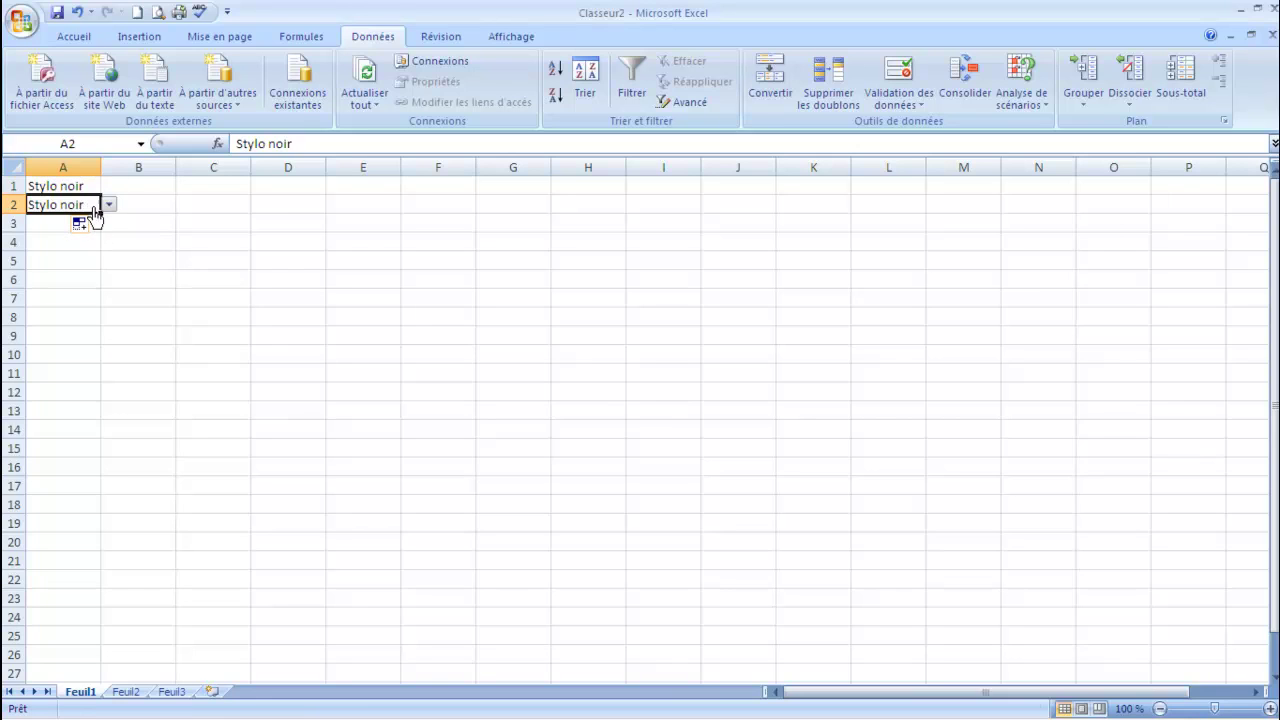
pyautogui.write('crayon')
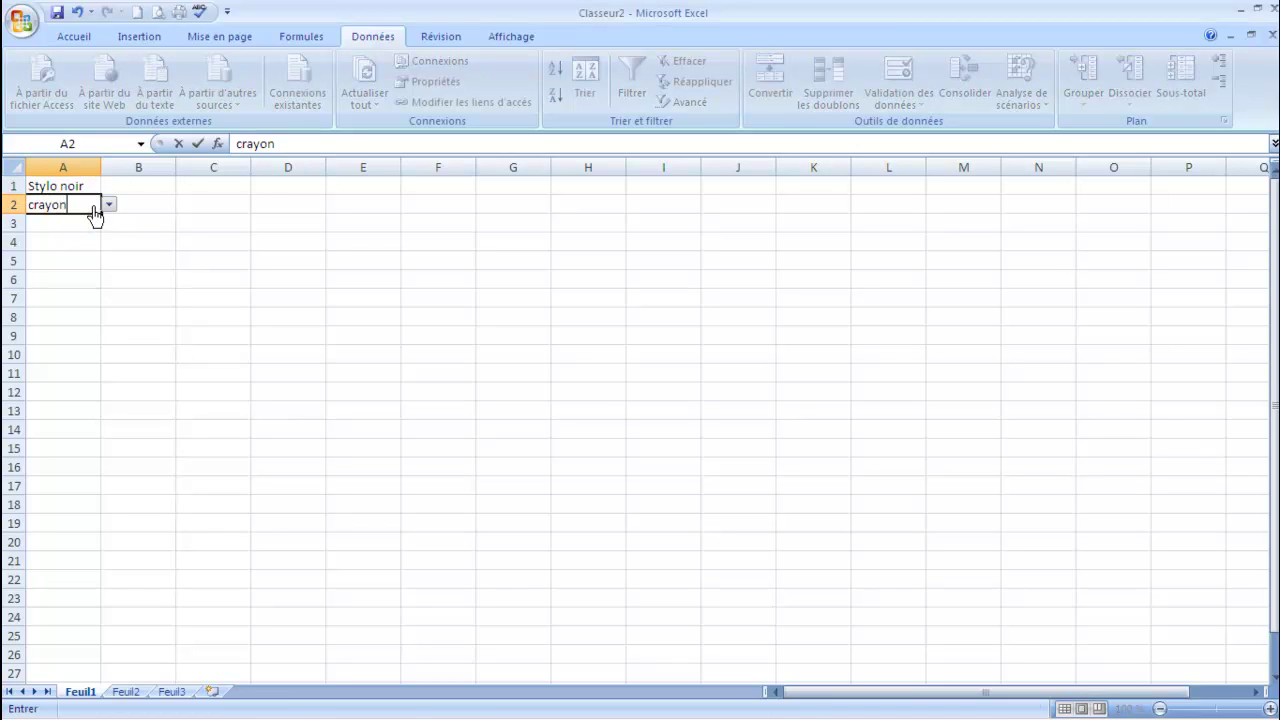
pyautogui.press('Return')
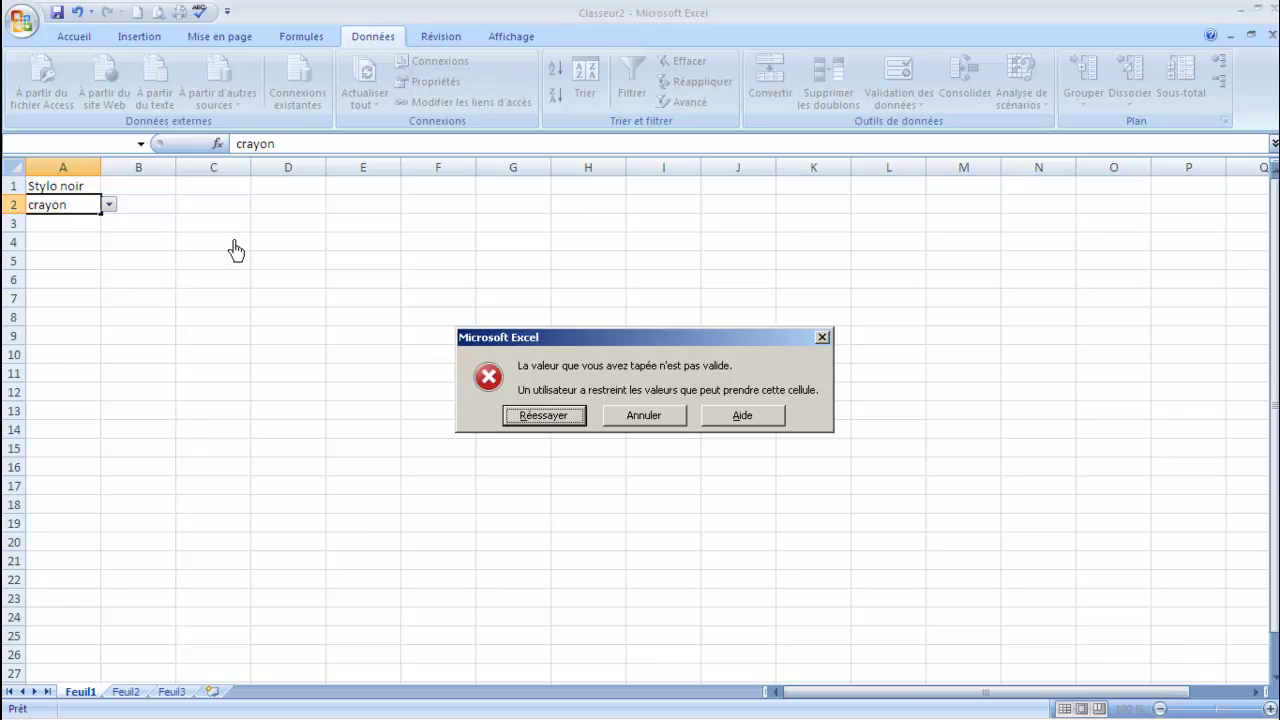
pyautogui.moveTo(521, 346); pyautogui.dragTo(369, 287)
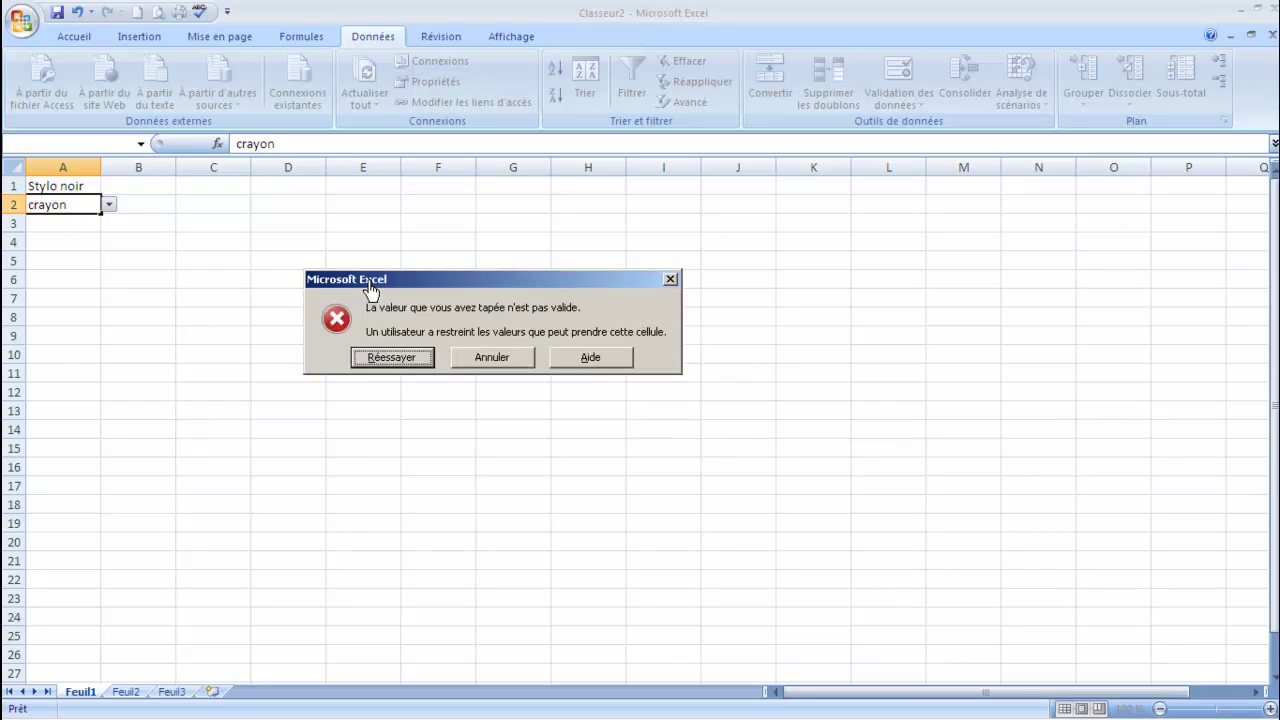
pyautogui.click(466, 360)
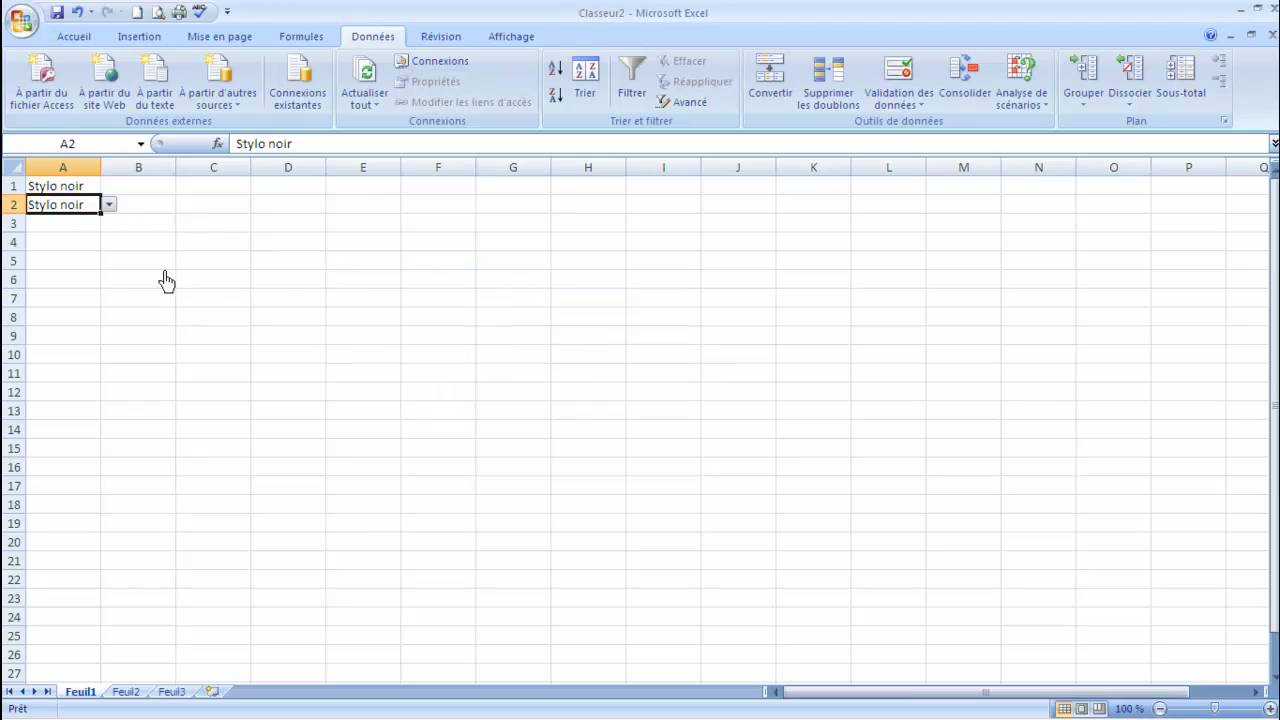
pyautogui.click(109, 205)
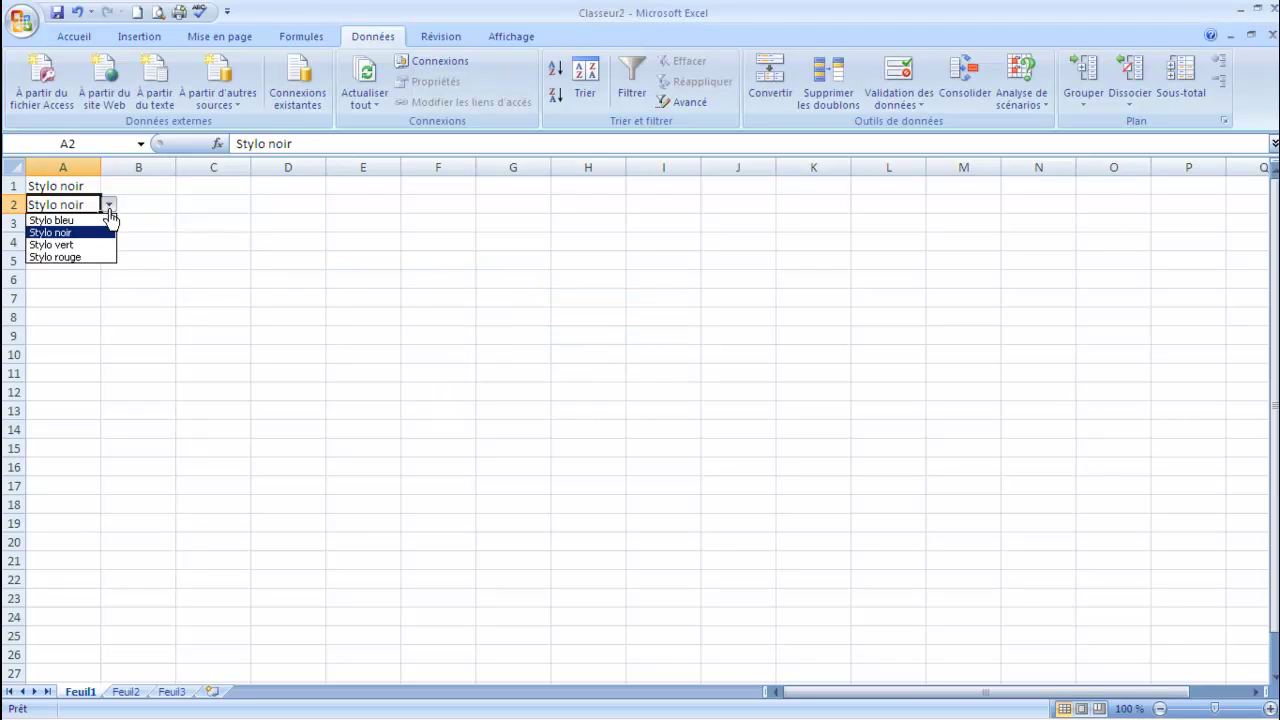
pyautogui.click(99, 281)
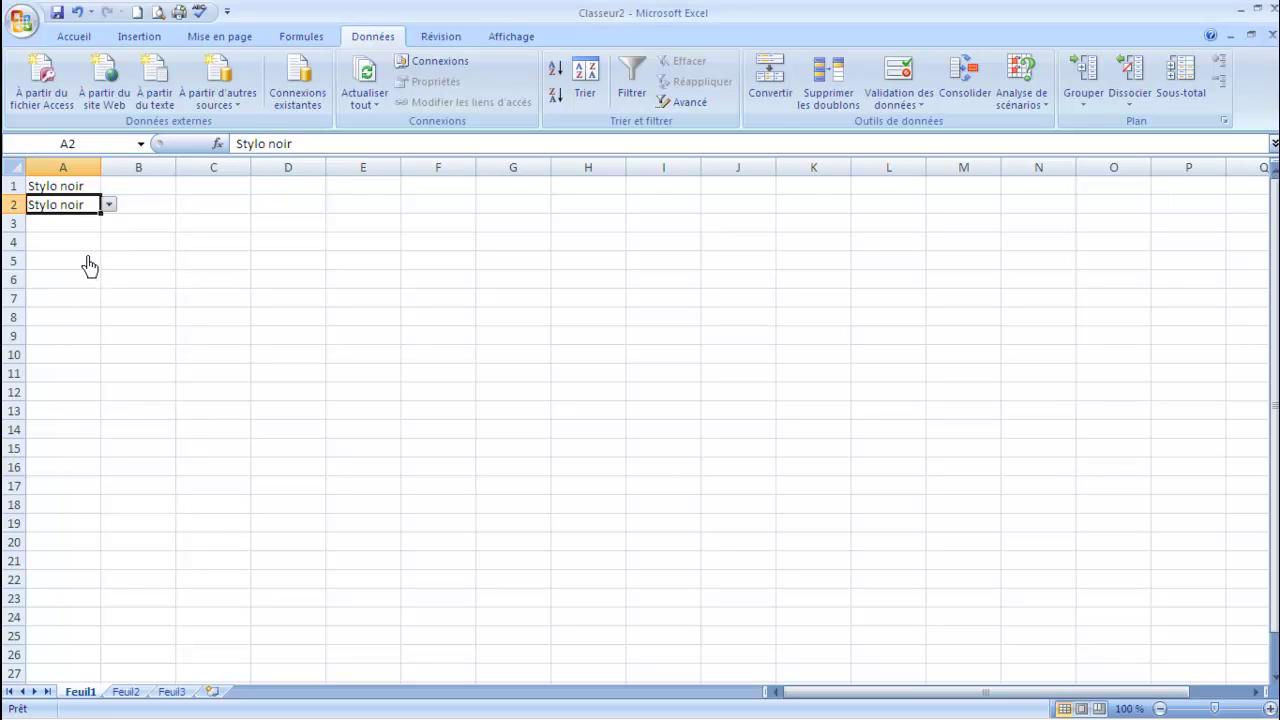
# Restrict cell A5 to a validation list with the source a1;a2 and check its drop-down choices.
pyautogui.click(89, 263)
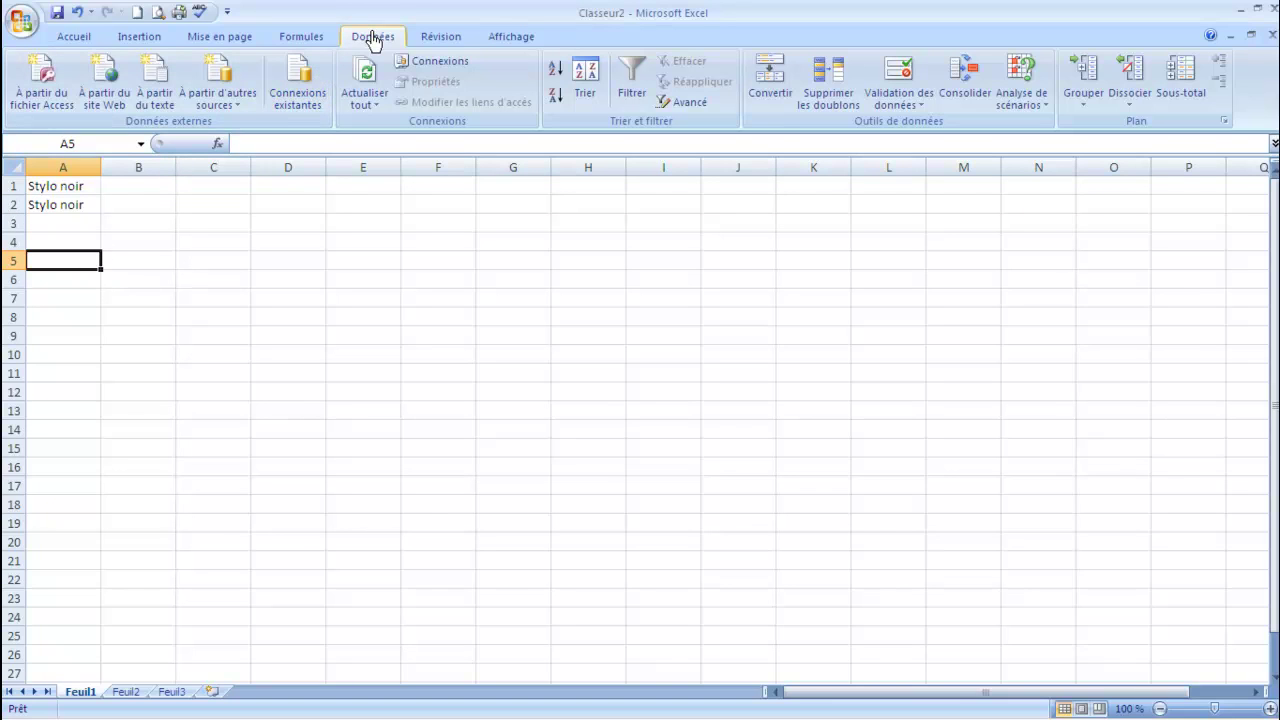
pyautogui.click(888, 78)
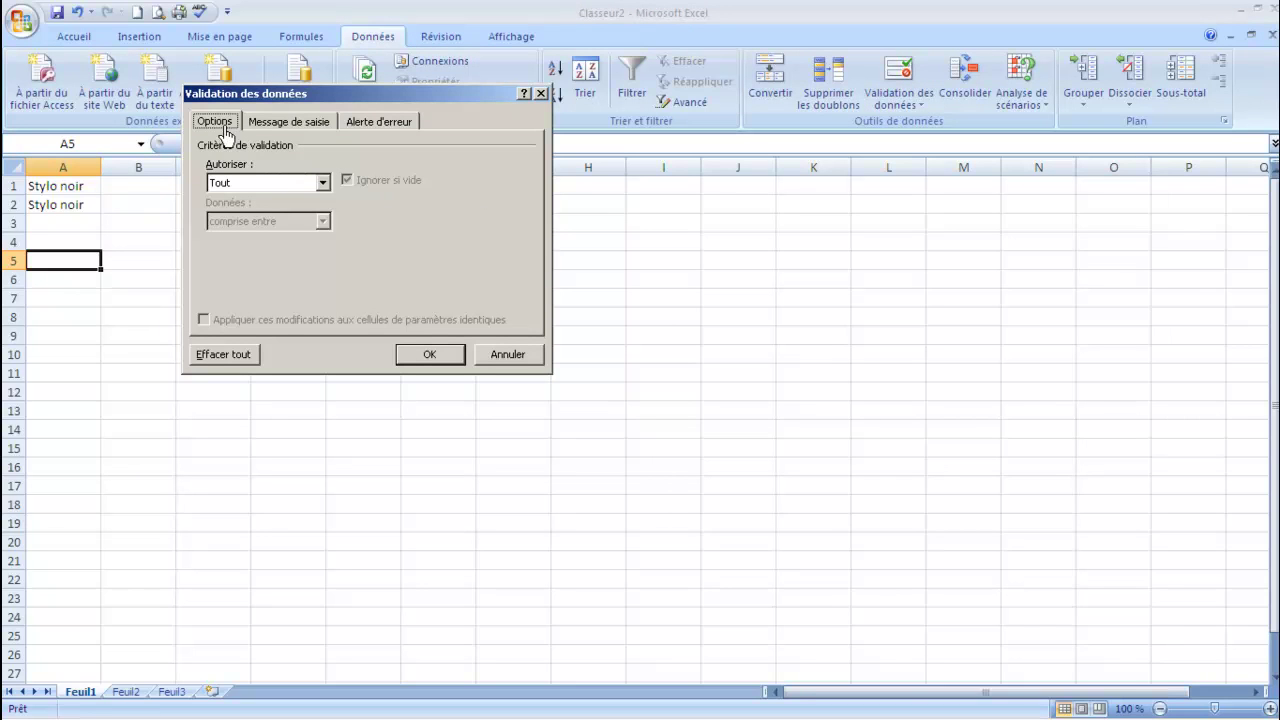
pyautogui.click(323, 183)
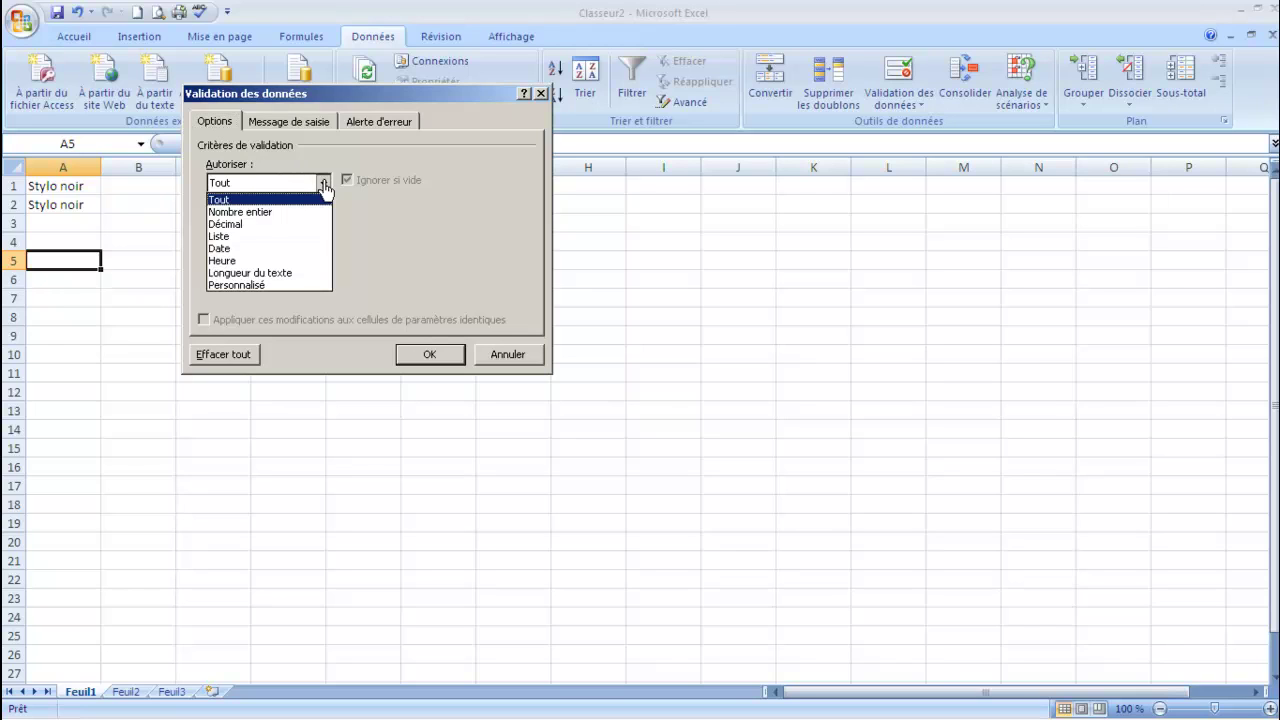
pyautogui.click(290, 244)
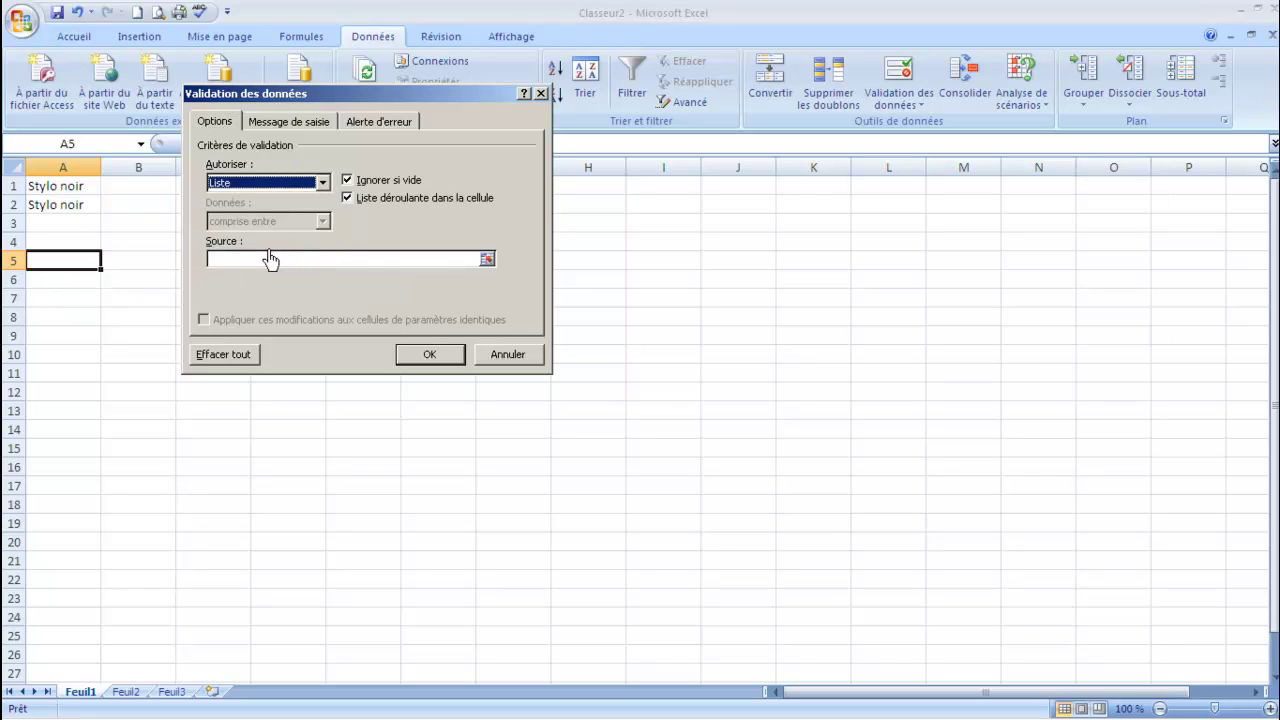
pyautogui.click(258, 268)
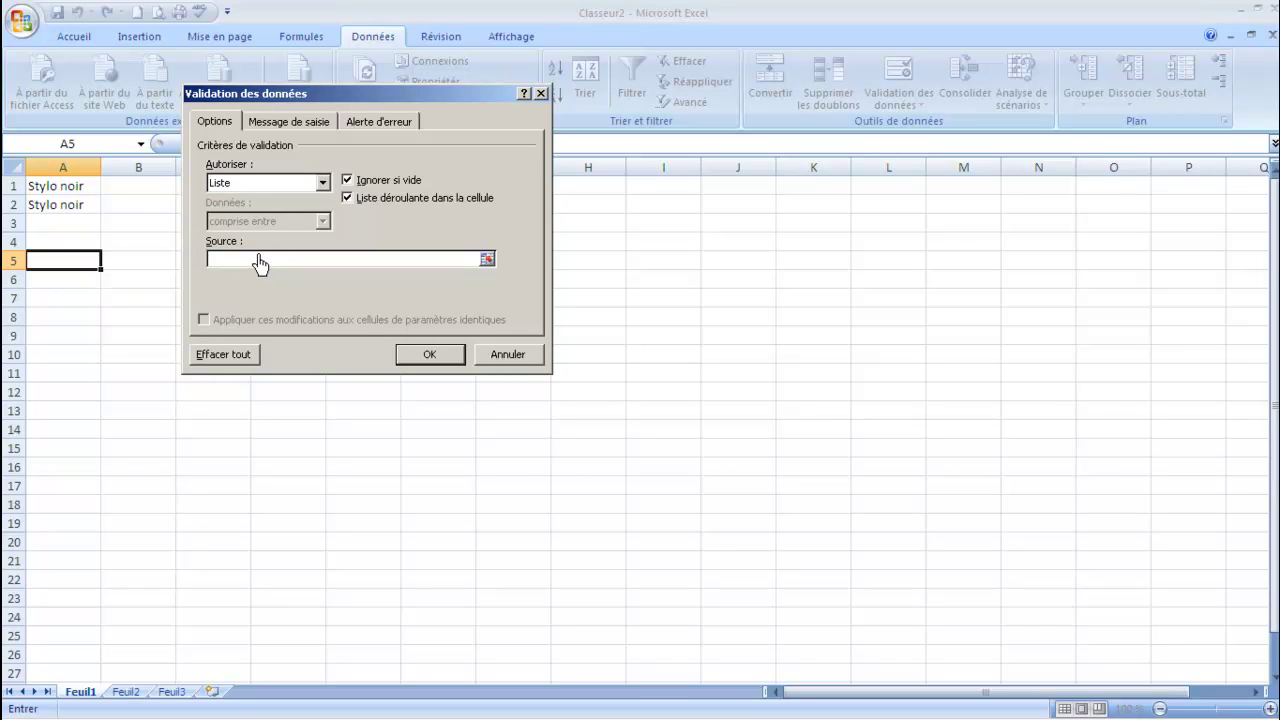
pyautogui.write('a1')
pyautogui.write(';a2')
pyautogui.click(420, 356)
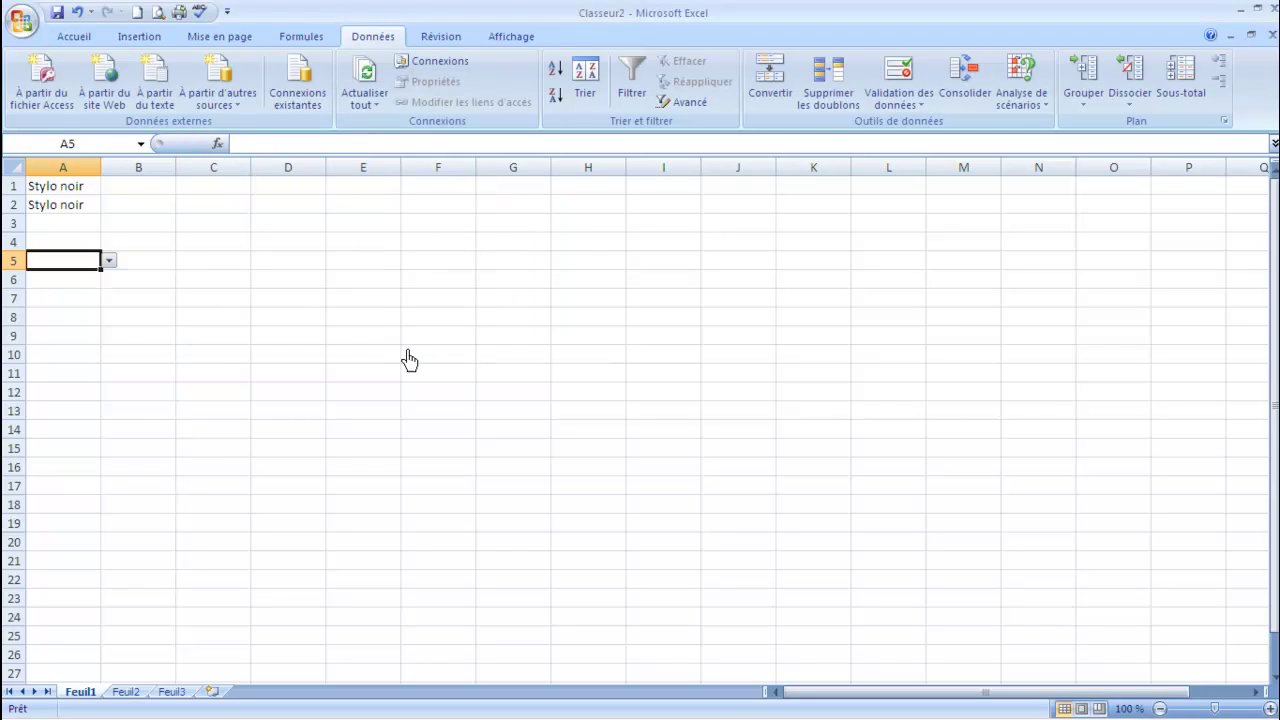
pyautogui.click(109, 260)
pyautogui.click(88, 323)
# Go to the first cell of the sheet's last column, XFD1, and enter A10.
pyautogui.click(934, 394)
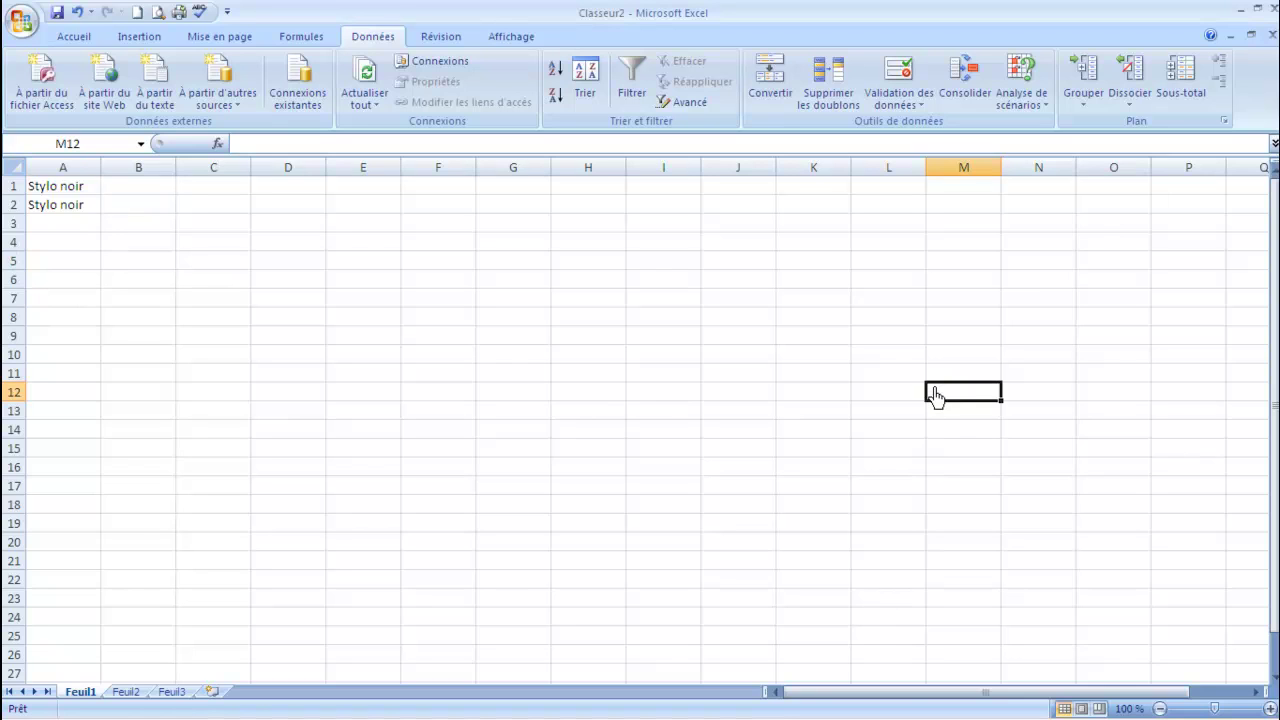
pyautogui.hotkey('ctrl', 'Right')
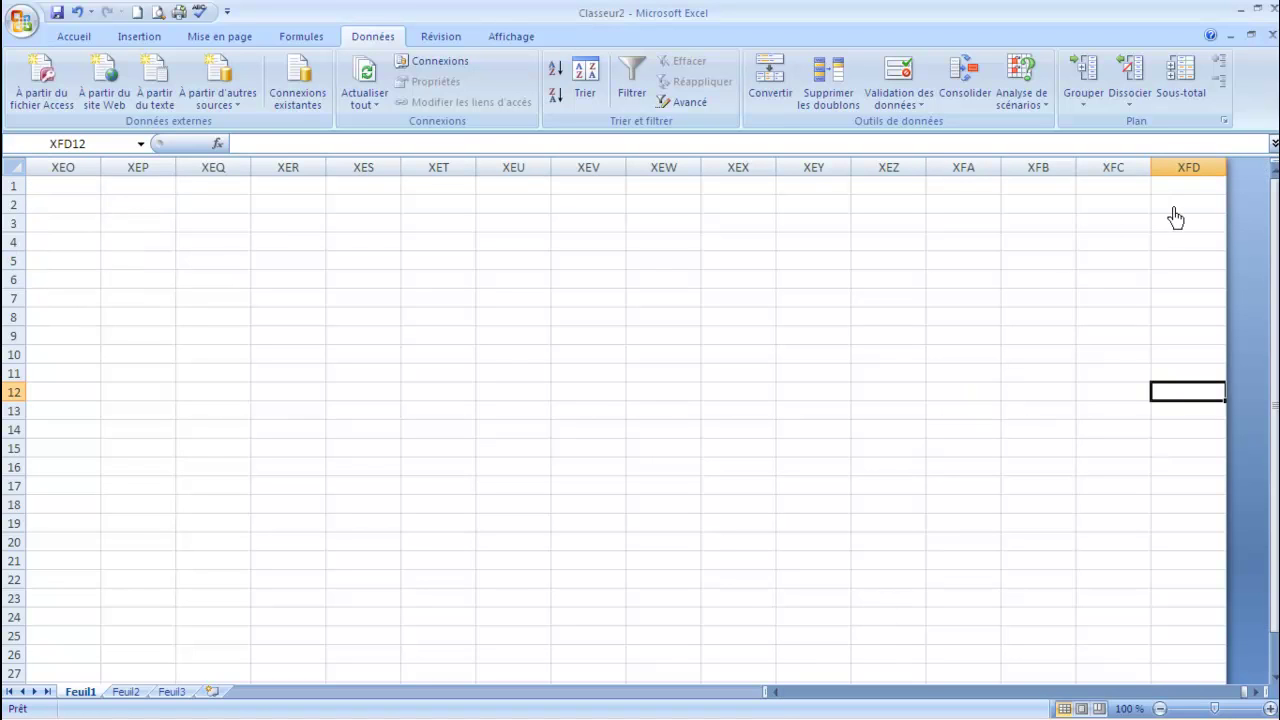
pyautogui.hotkey('ctrl', 'Up')
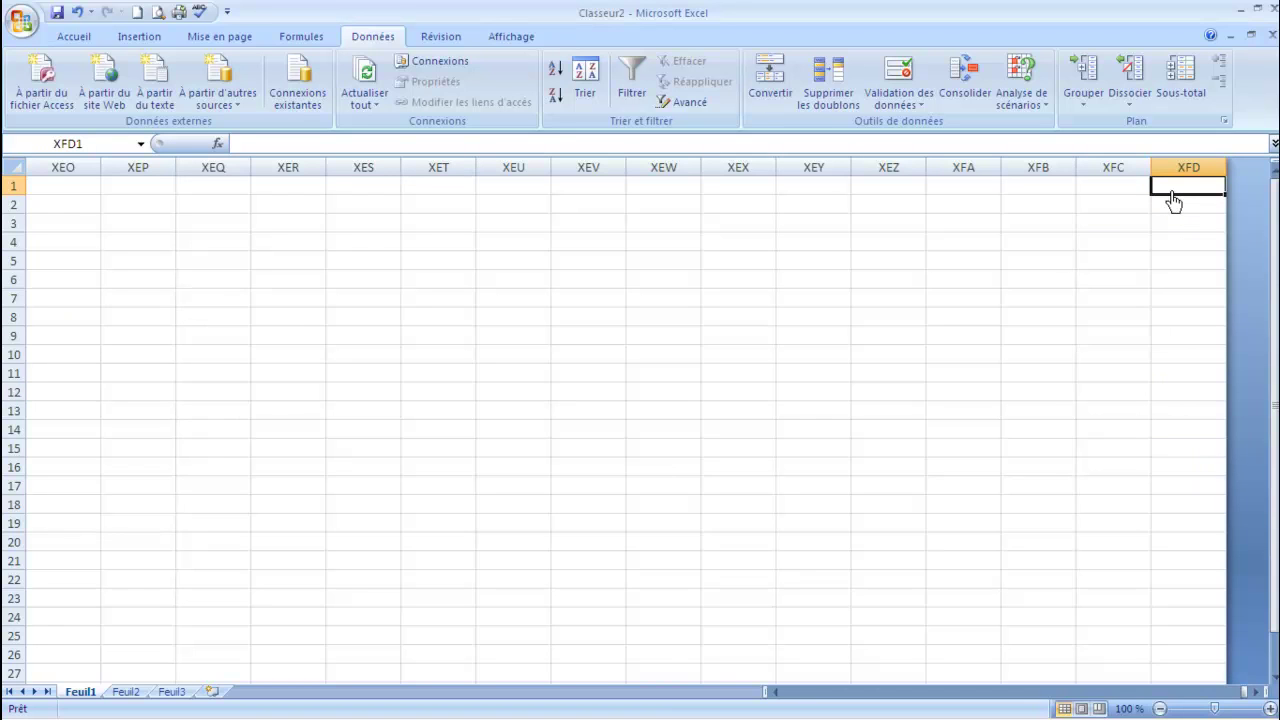
pyautogui.write('A10')
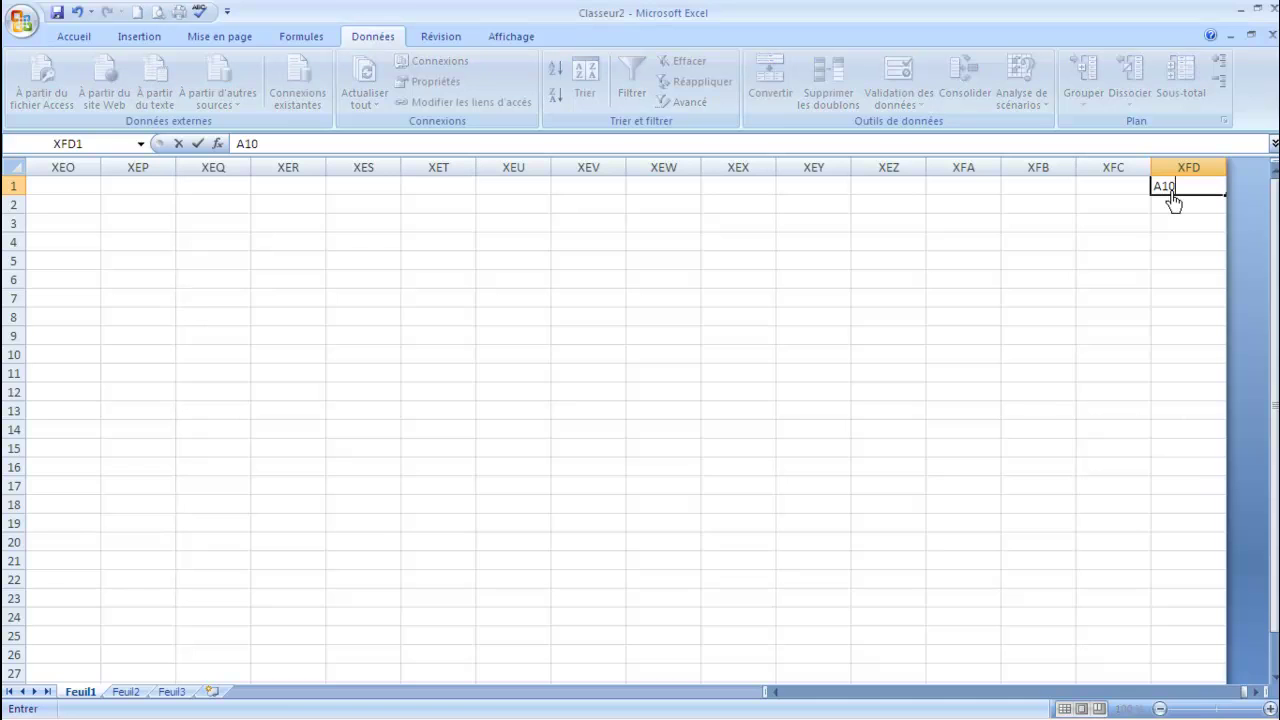
pyautogui.press('Return')
# Fill the series starting with A10 in XFD1 down column XFD to row 298 and return to the top rows.
pyautogui.click(1208, 190)
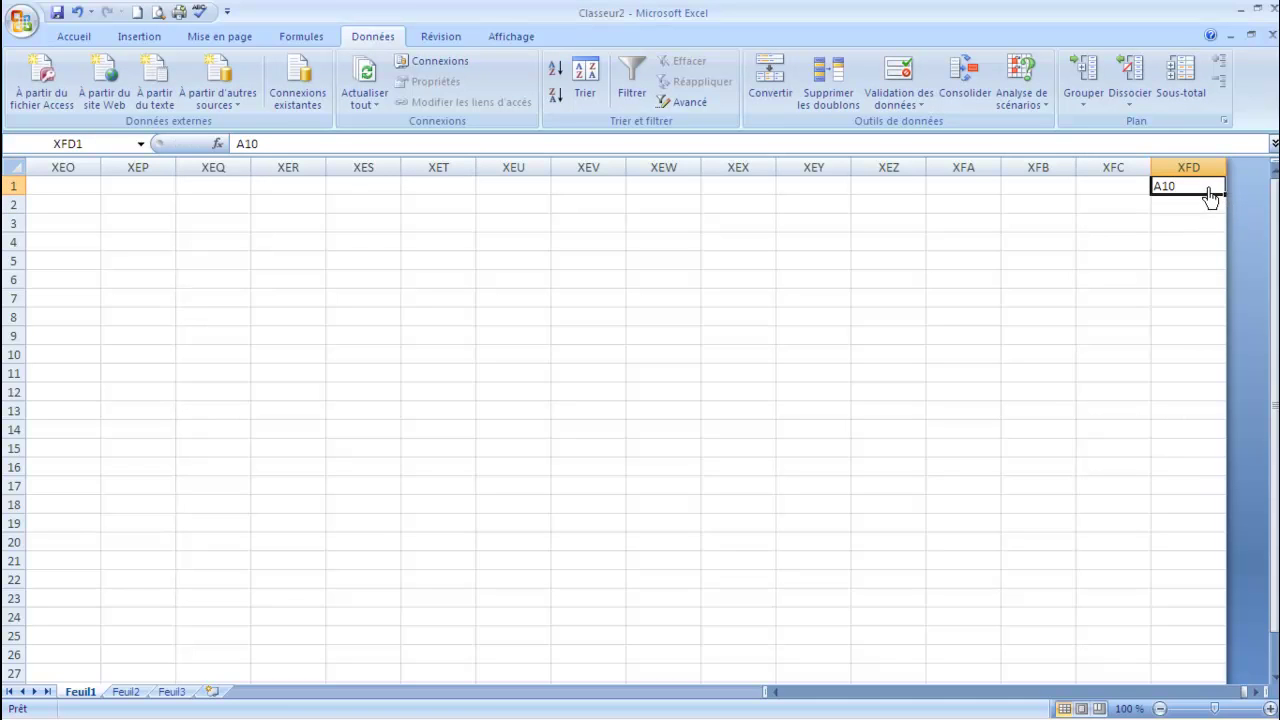
pyautogui.moveTo(1222, 198); pyautogui.dragTo(1220, 700)
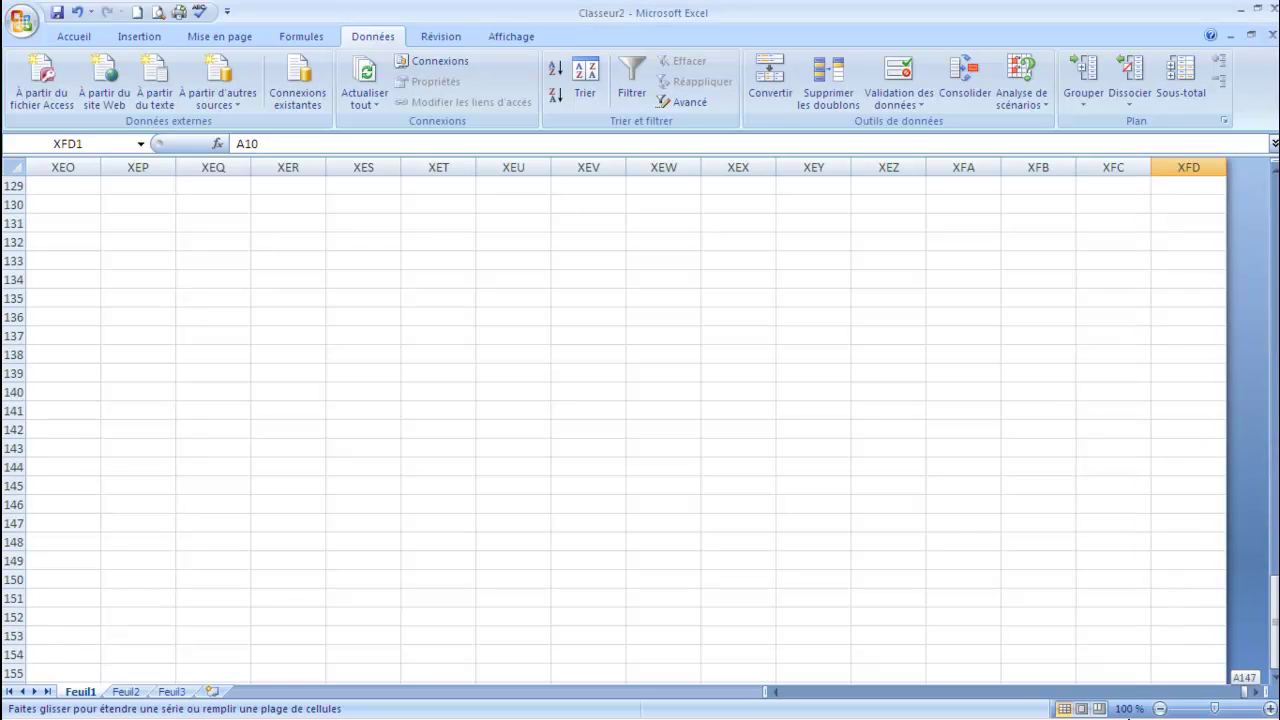
pyautogui.moveTo(1128, 716); pyautogui.dragTo(1128, 716)
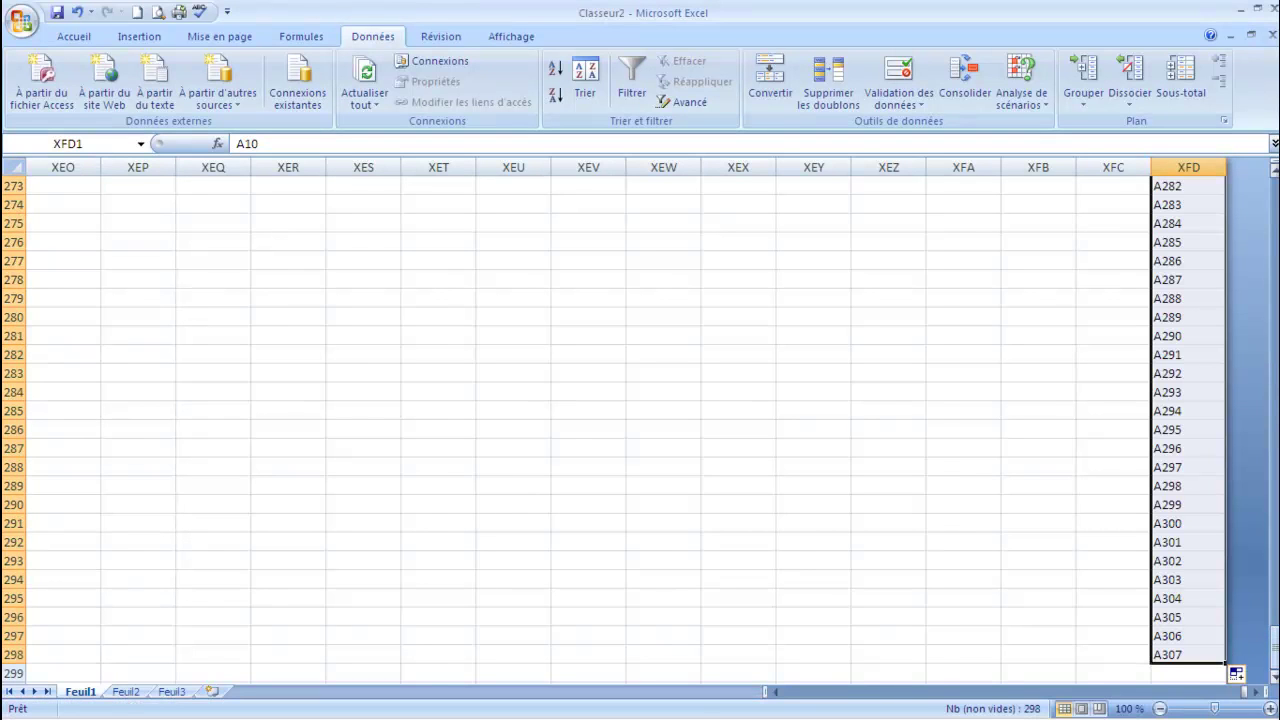
pyautogui.moveTo(1274, 660); pyautogui.dragTo(1272, 178)
pyautogui.moveTo(1072, 338); pyautogui.dragTo(1068, 324)
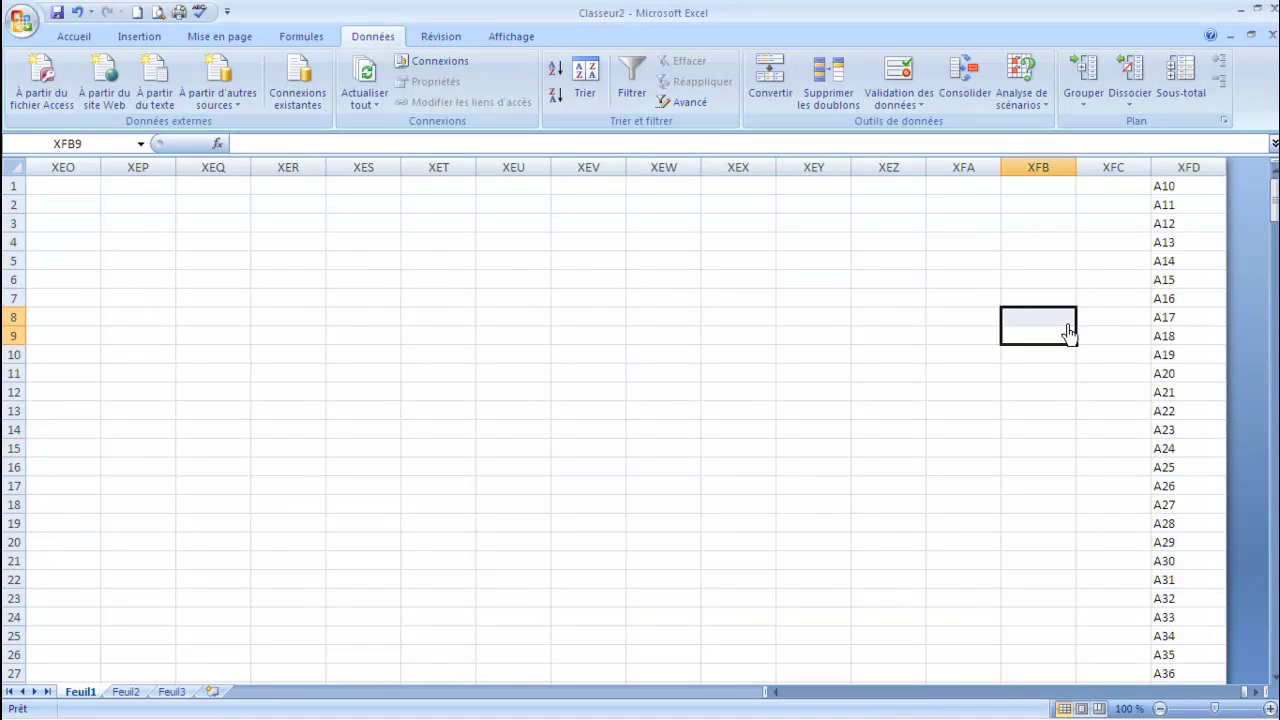
# Open data validation for cell B1 and restrict its allowed entries to a list (Liste).
pyautogui.hotkey('ctrl', 'Home')
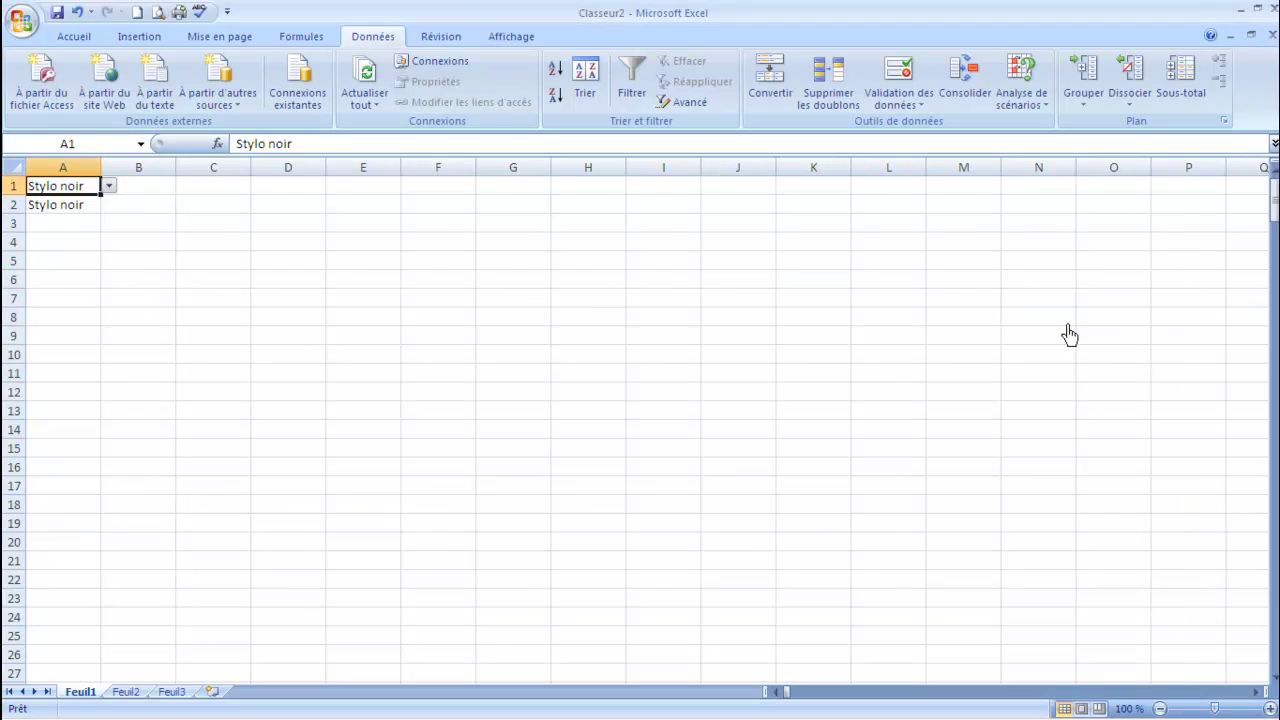
pyautogui.press('Down')
pyautogui.press('Down')
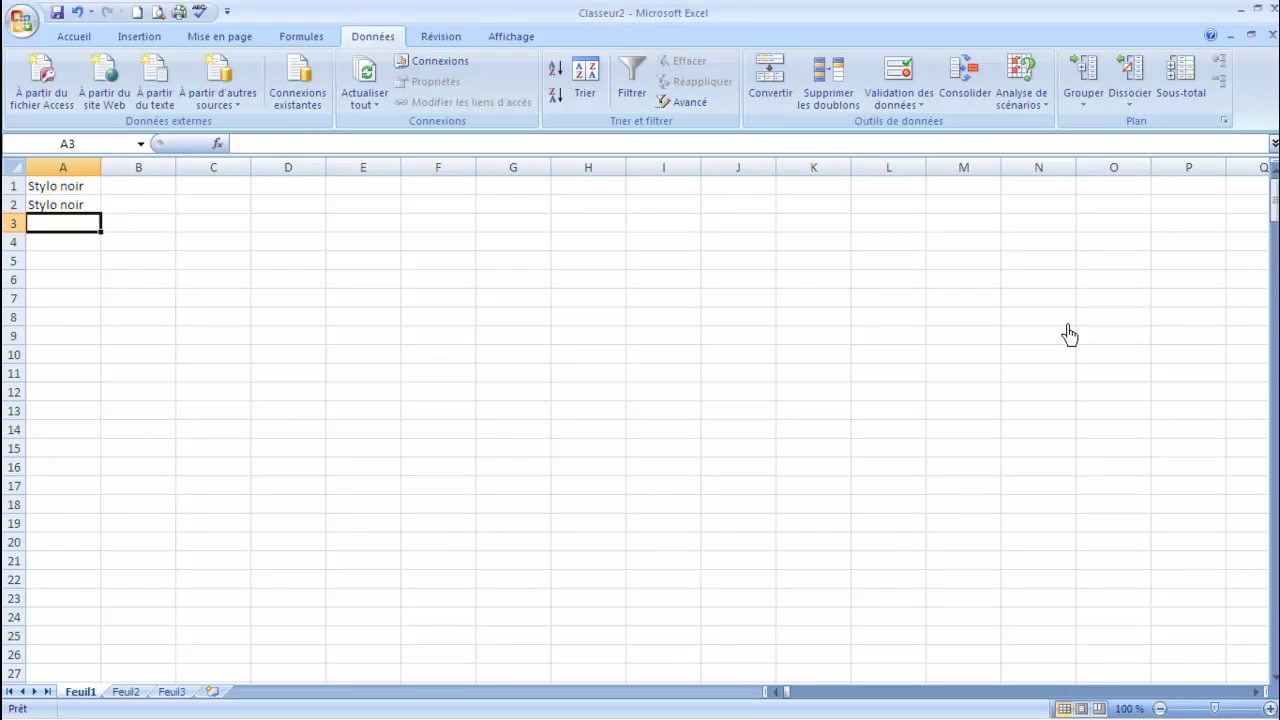
pyautogui.press('Right')
pyautogui.press('Up')
pyautogui.press('Up')
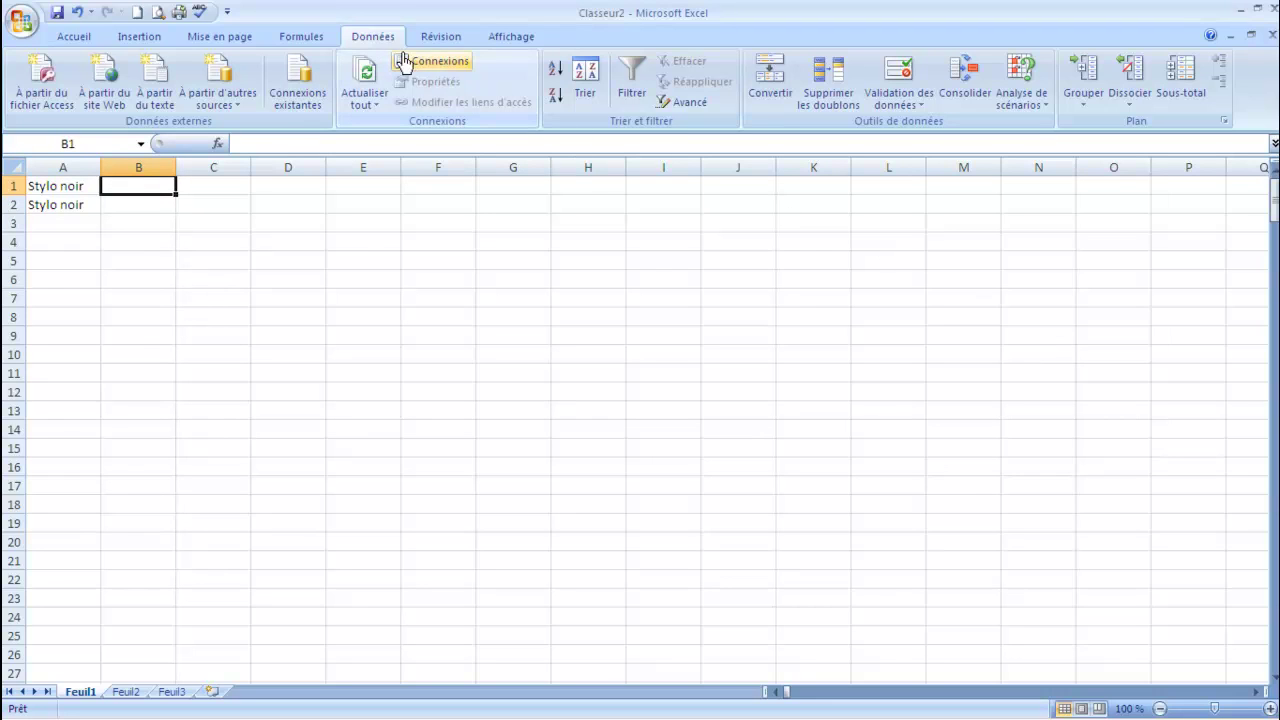
pyautogui.click(918, 108)
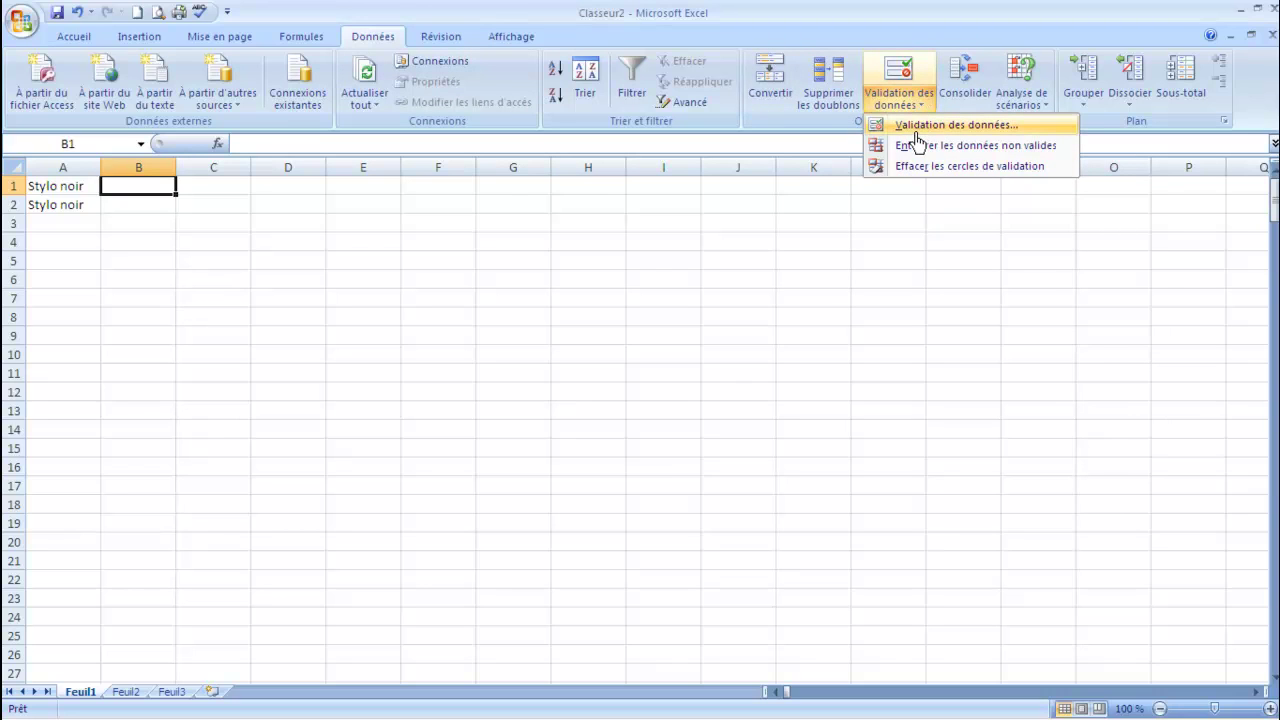
pyautogui.click(918, 130)
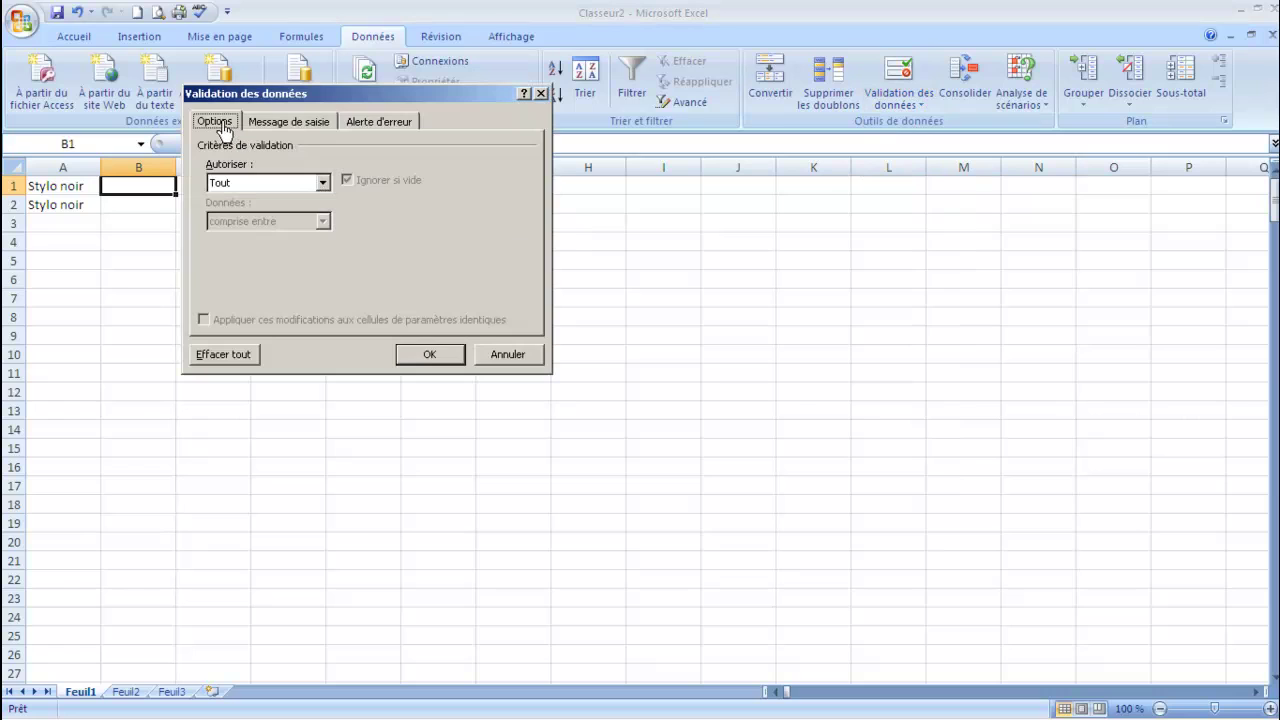
pyautogui.click(245, 184)
pyautogui.click(222, 236)
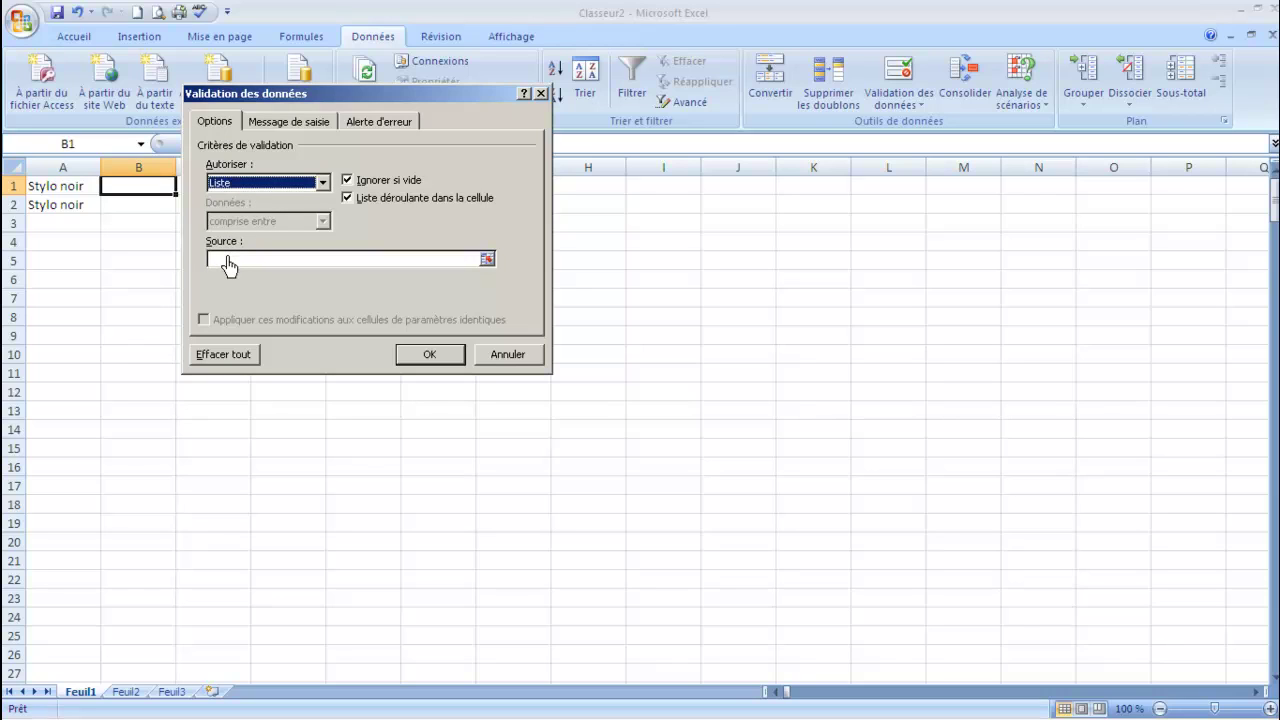
# Set the source of B1's validation list to the entire column XFD (=$XFD:$XFD).
pyautogui.click(228, 261)
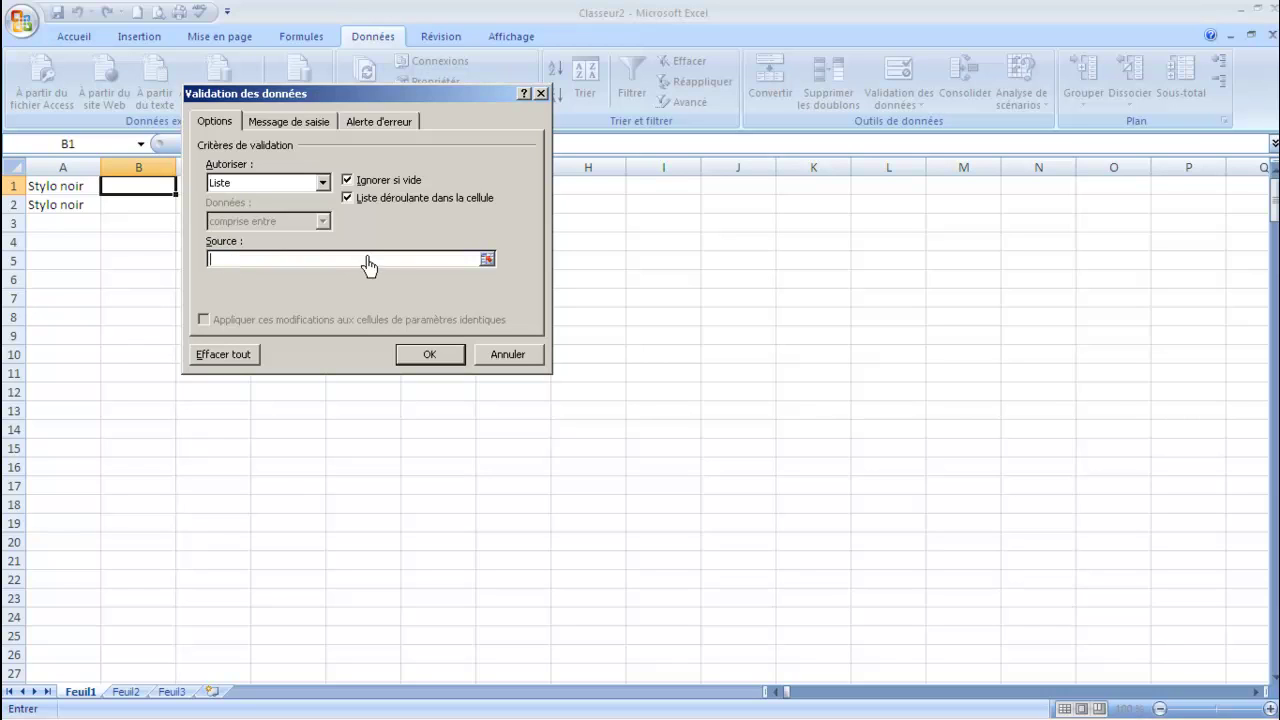
pyautogui.click(486, 261)
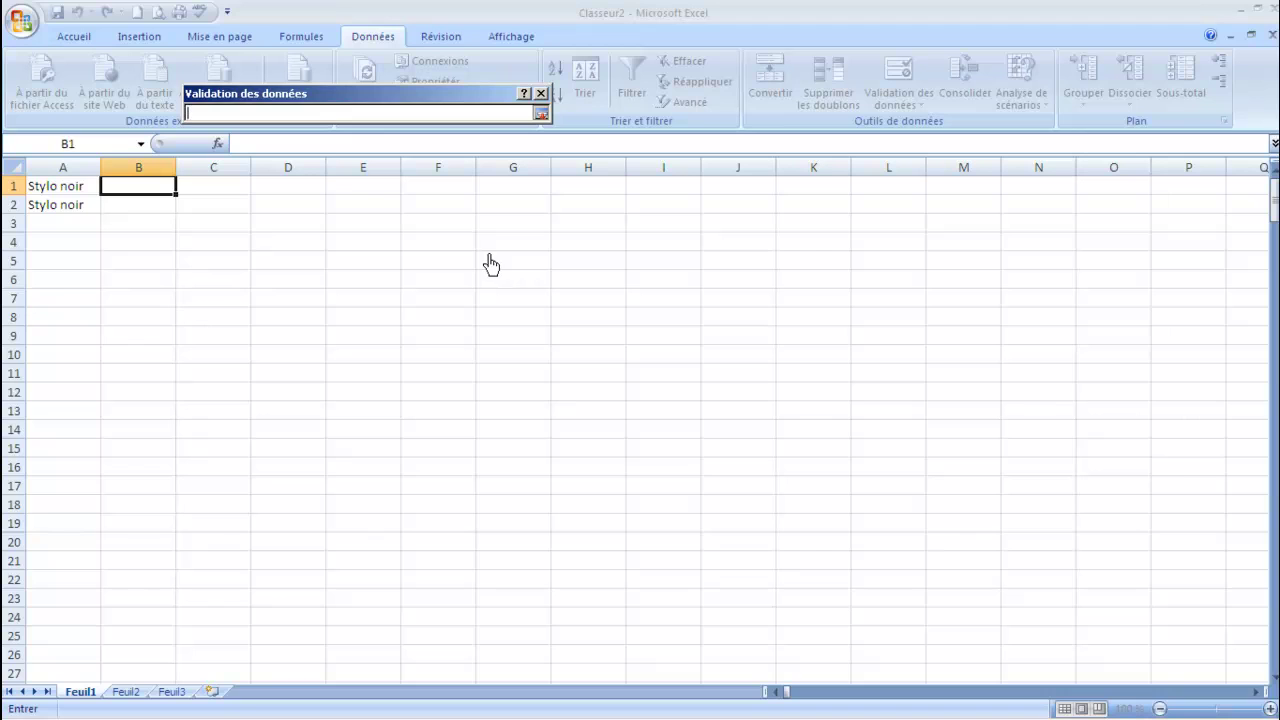
pyautogui.hotkey('ctrl', 'Right')
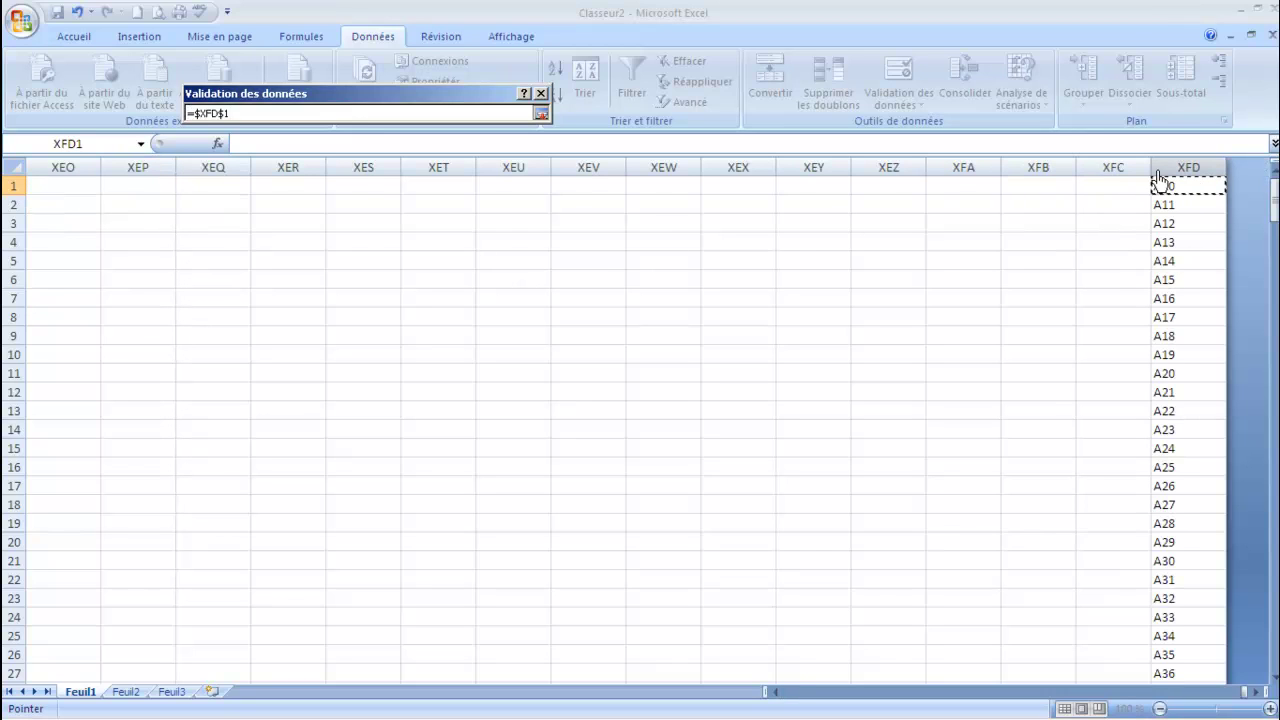
pyautogui.moveTo(1164, 192); pyautogui.dragTo(1189, 522)
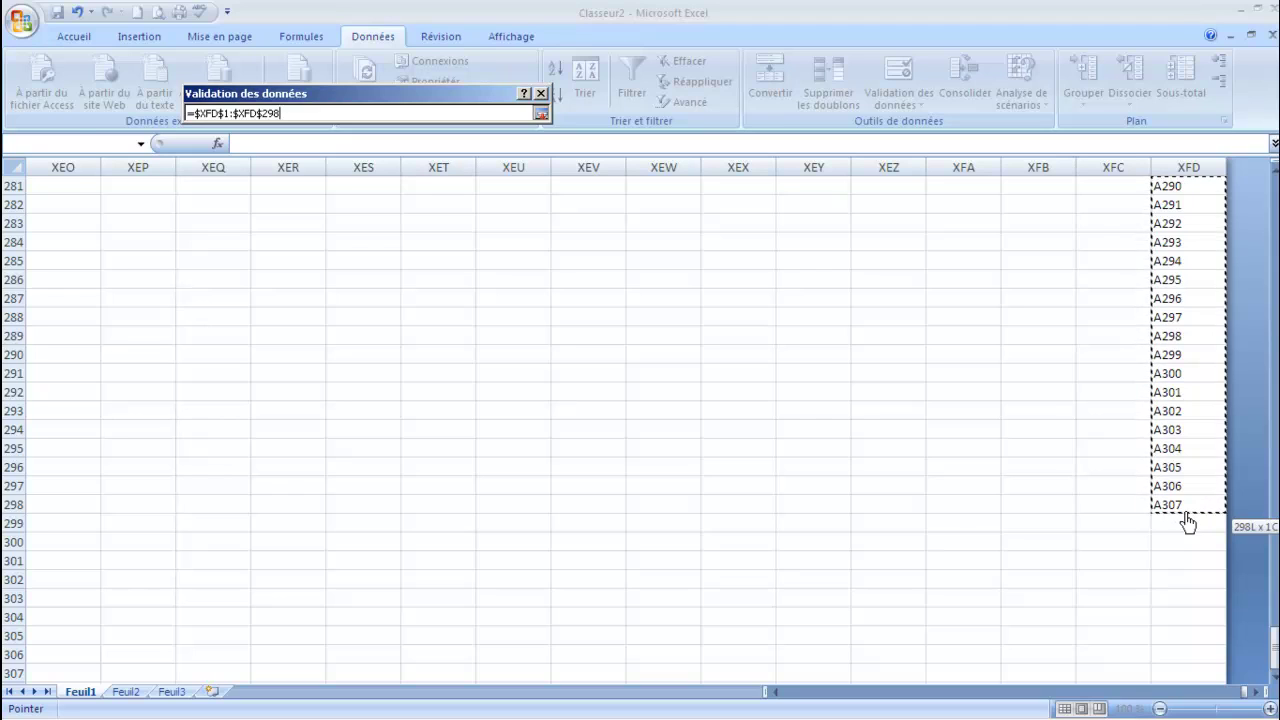
pyautogui.moveTo(1188, 522); pyautogui.dragTo(1188, 522)
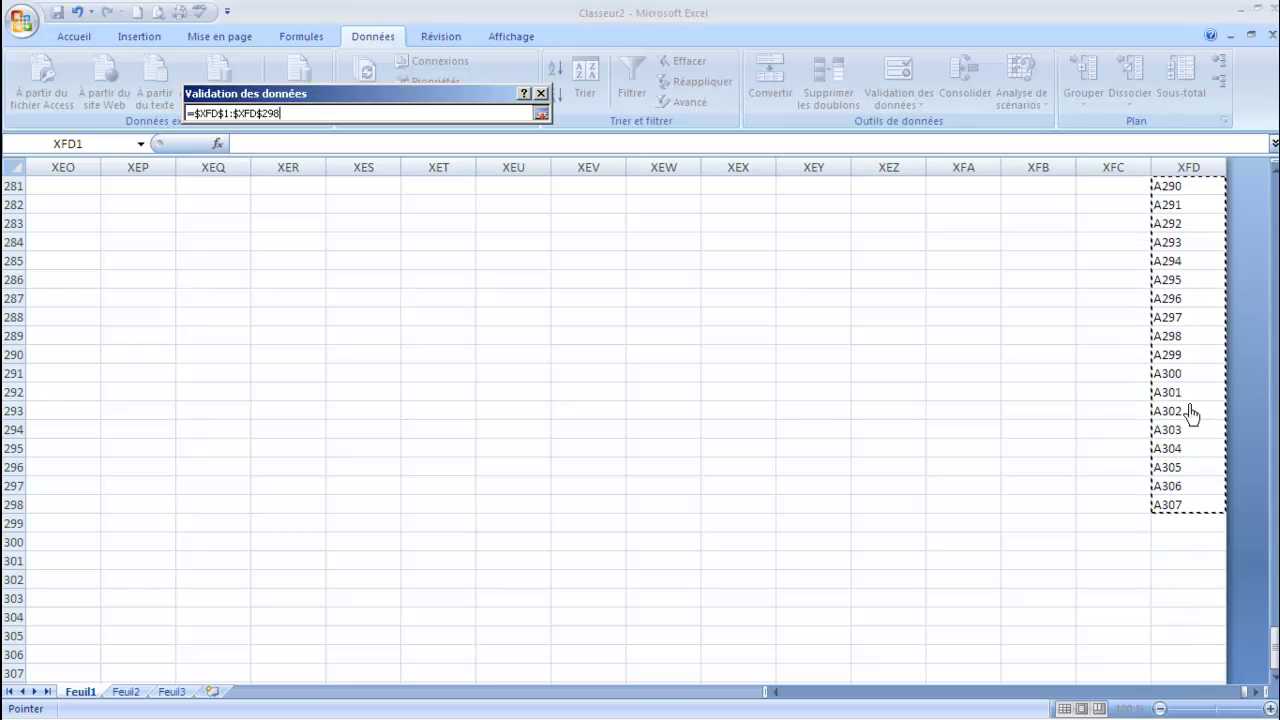
pyautogui.click(1182, 168)
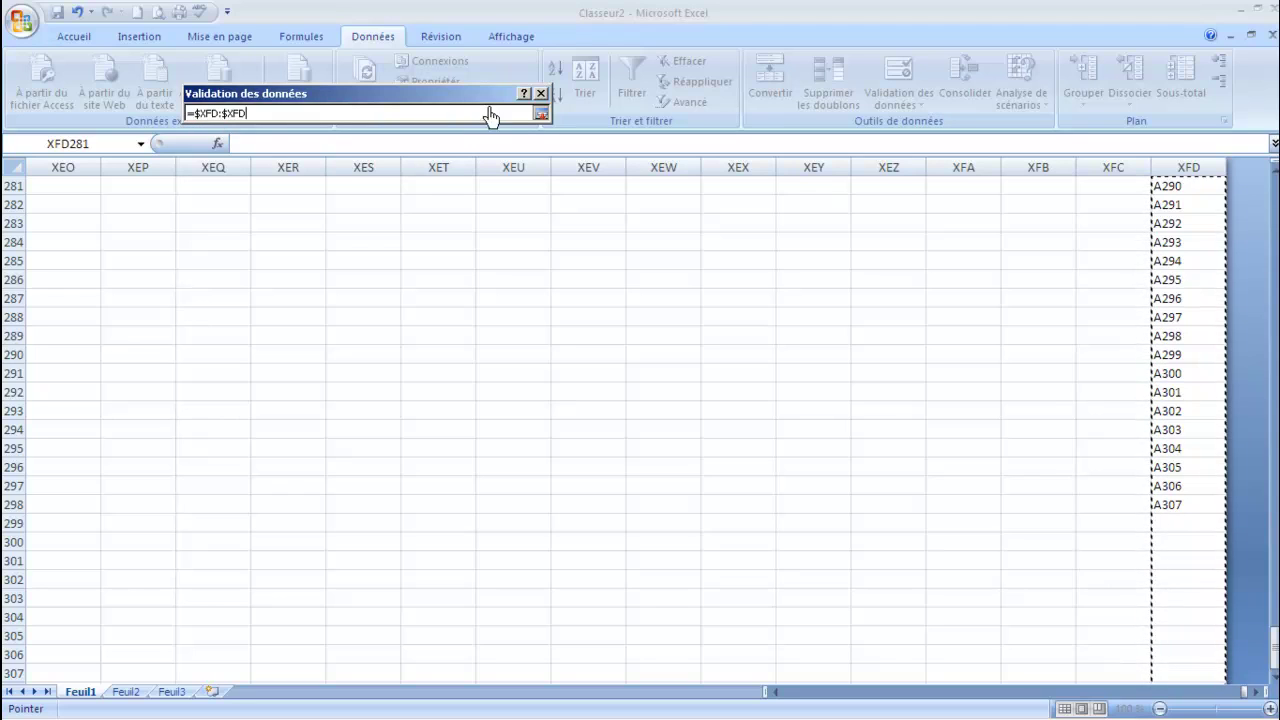
pyautogui.click(541, 115)
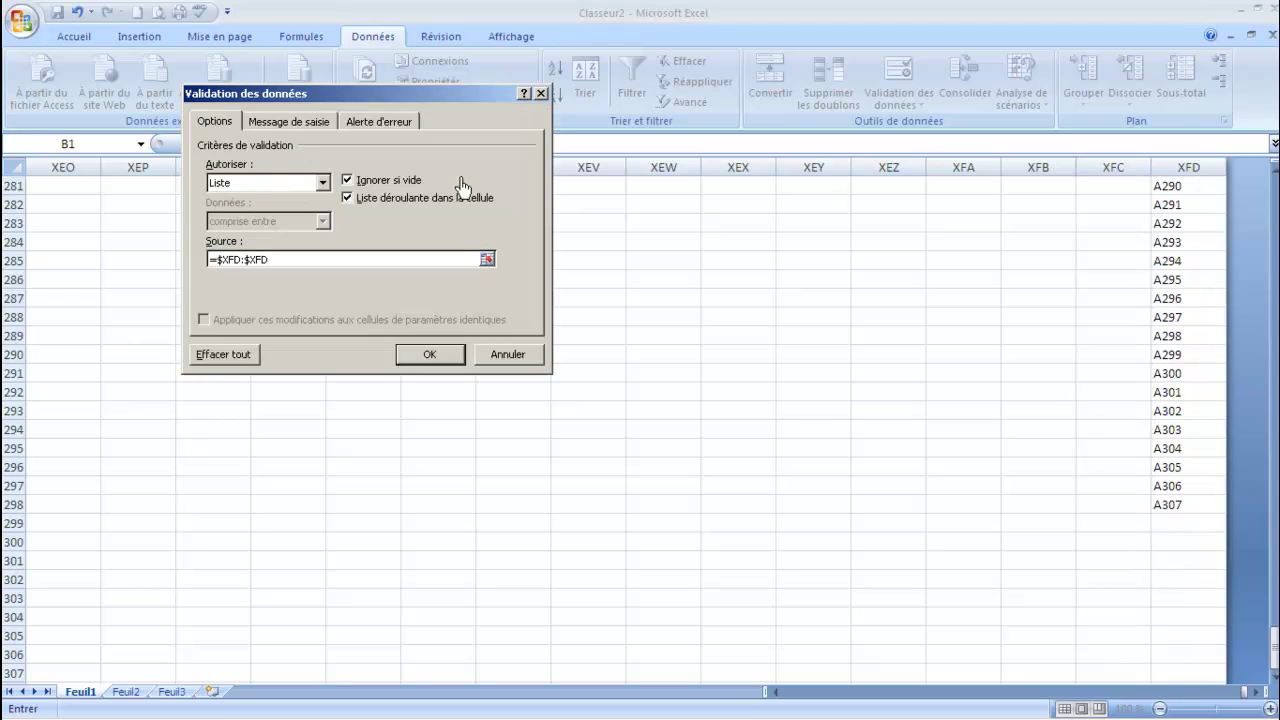
# Give B1's validation an Avertissement error alert titled Attention with the message "Sélectionner une ligne de la liste", and apply the validation.
pyautogui.click(379, 124)
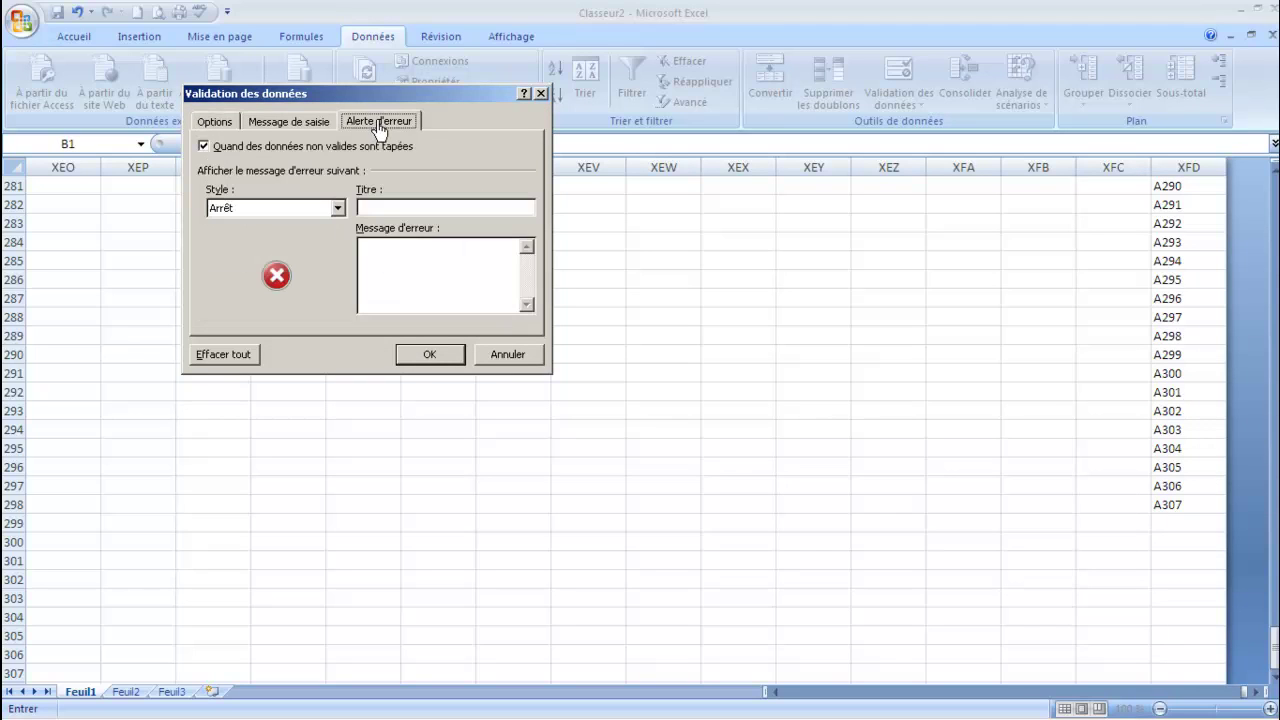
pyautogui.click(283, 210)
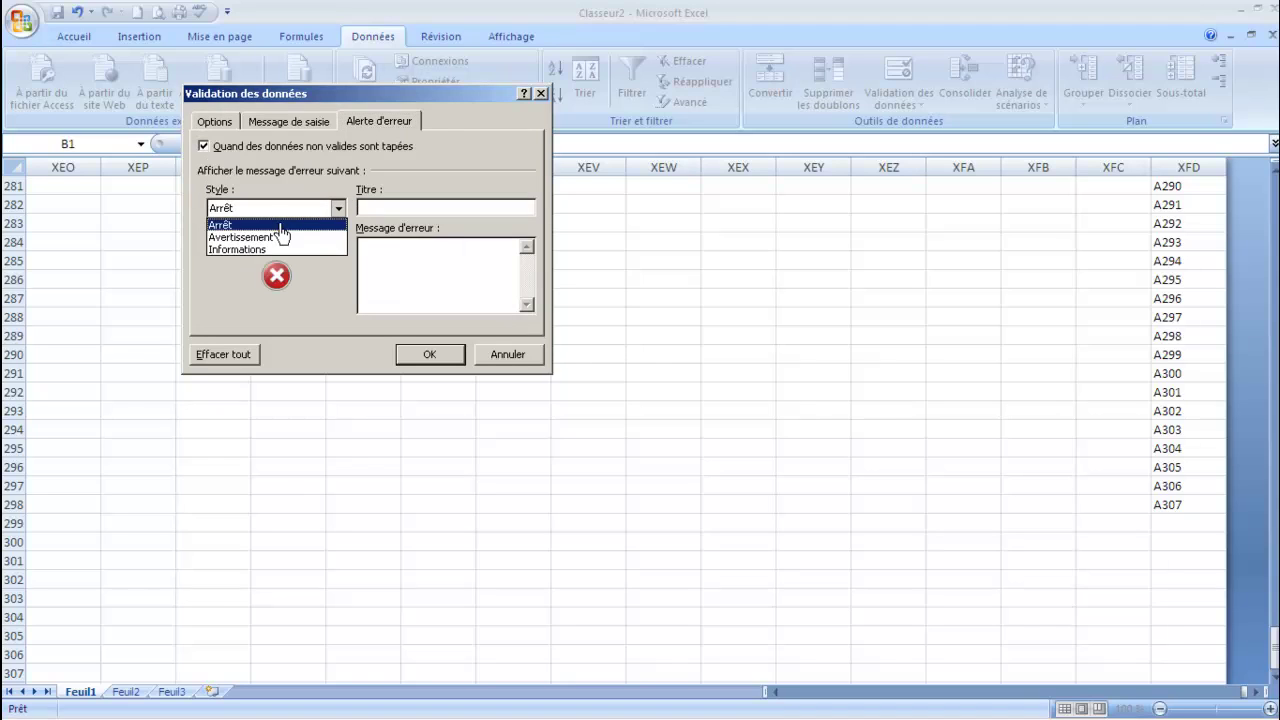
pyautogui.click(281, 238)
pyautogui.click(371, 212)
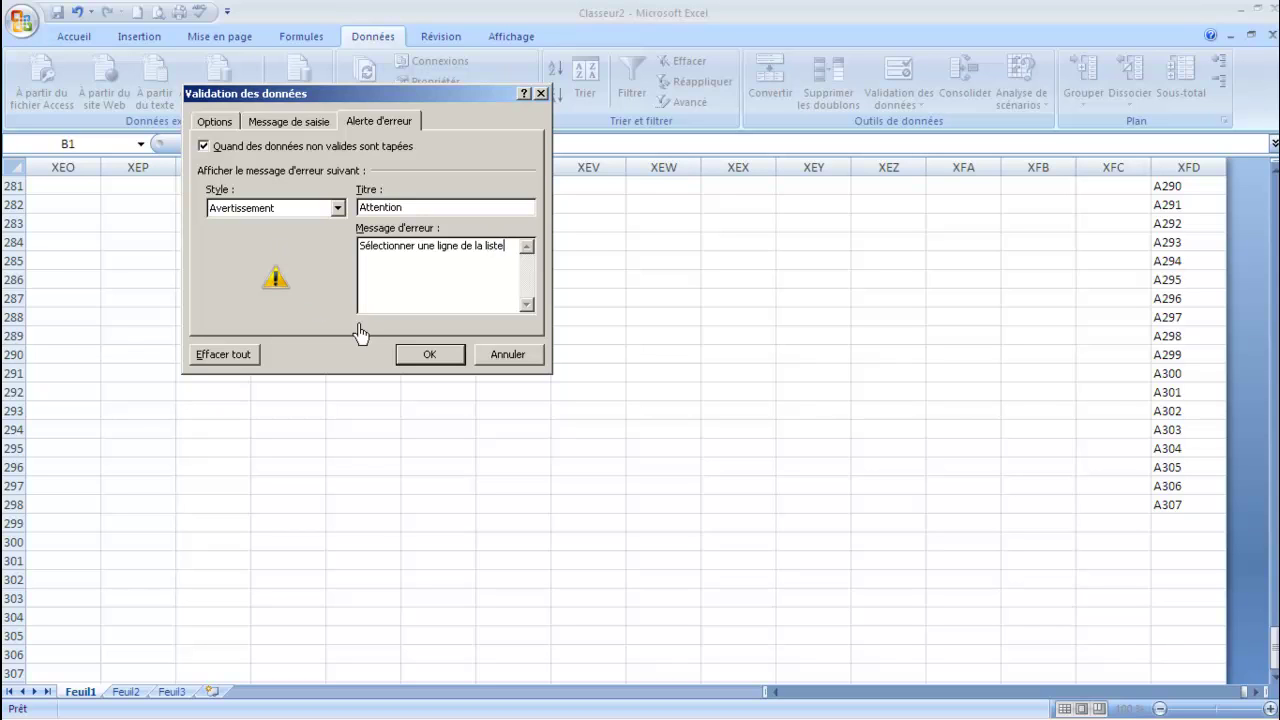
pyautogui.click(410, 357)
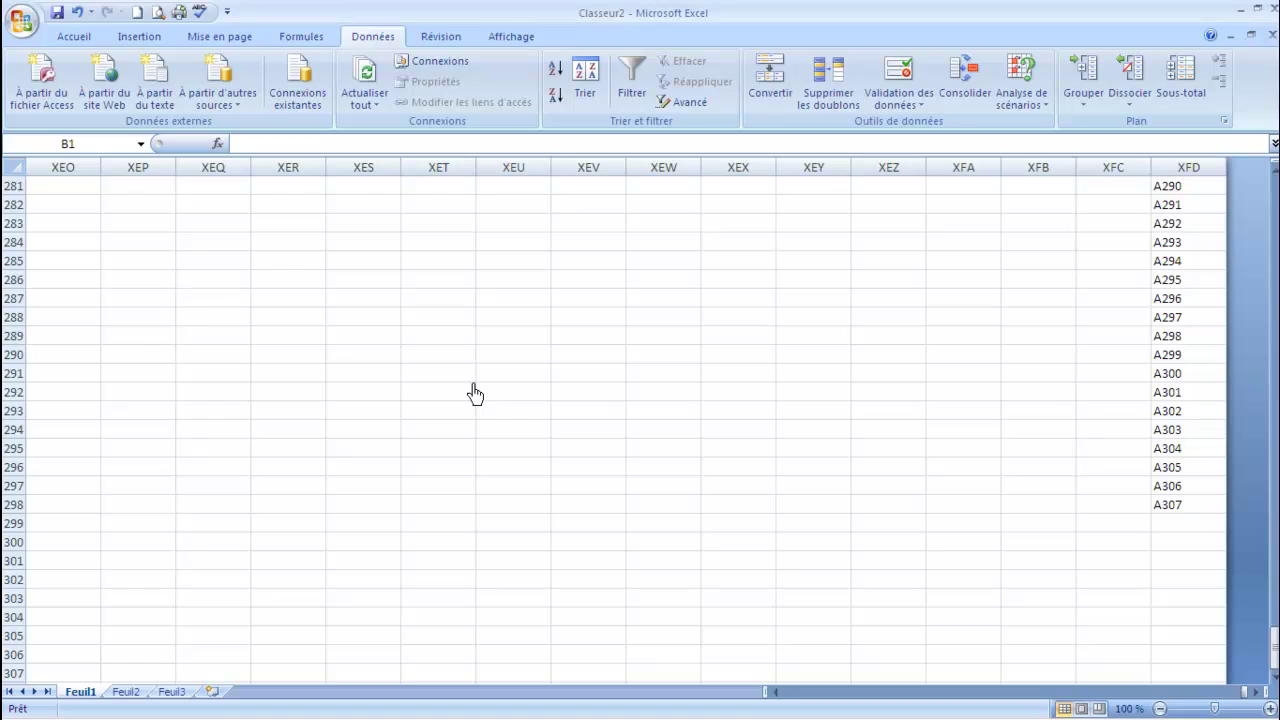
# Choose A305 from the drop-down list in cell B1 and fill the cell down to B2.
pyautogui.hotkey('shift', 'Left')
pyautogui.press('Right')
pyautogui.press('Left')
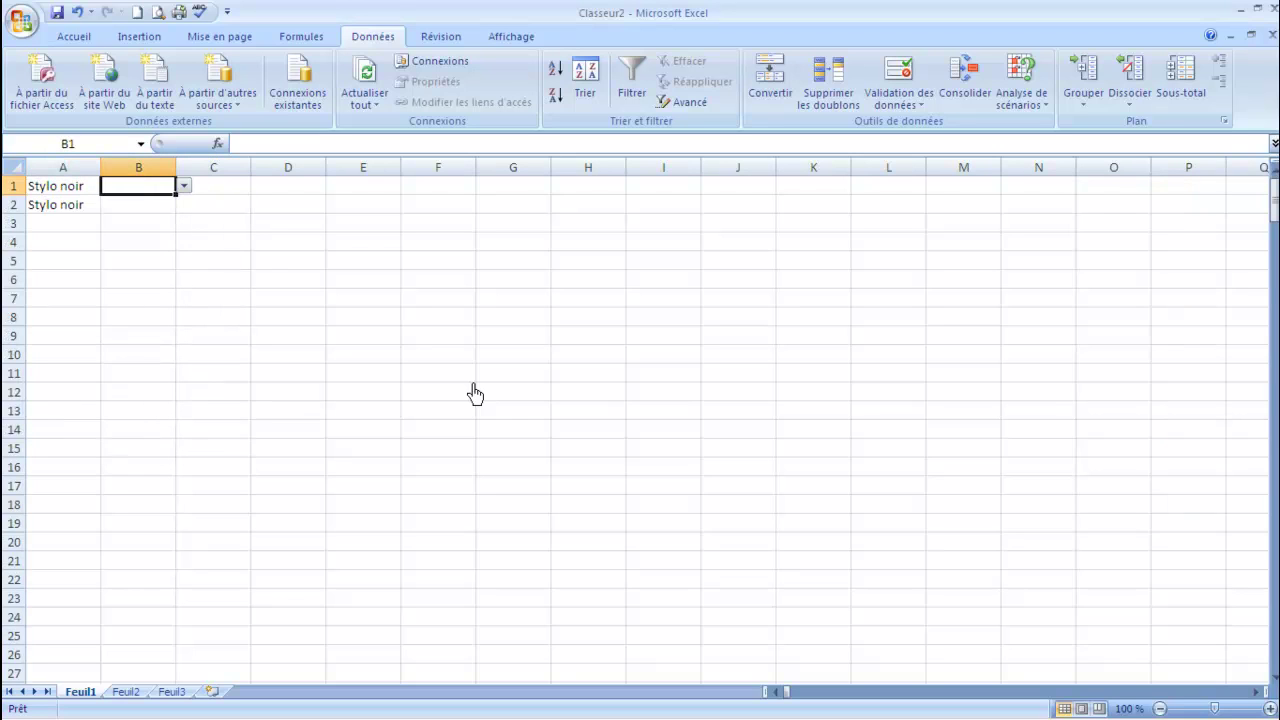
pyautogui.click(185, 190)
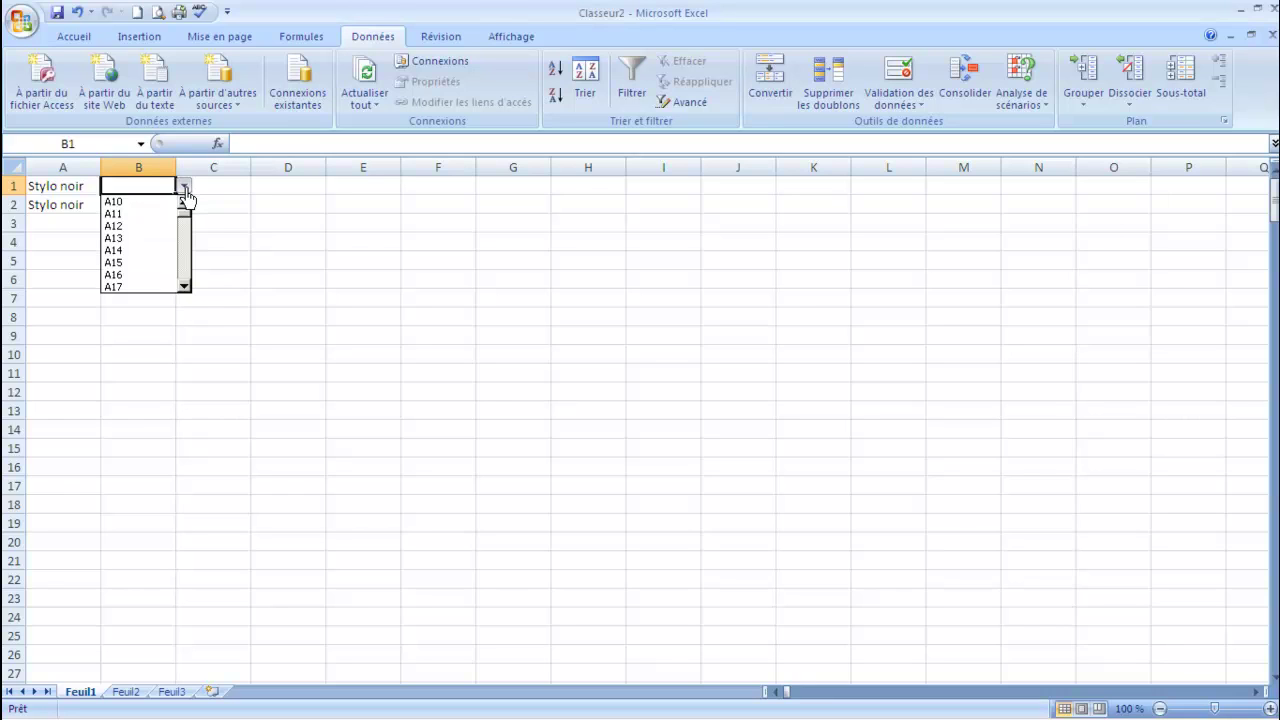
pyautogui.click(184, 288)
pyautogui.moveTo(184, 224); pyautogui.dragTo(184, 296)
pyautogui.click(155, 263)
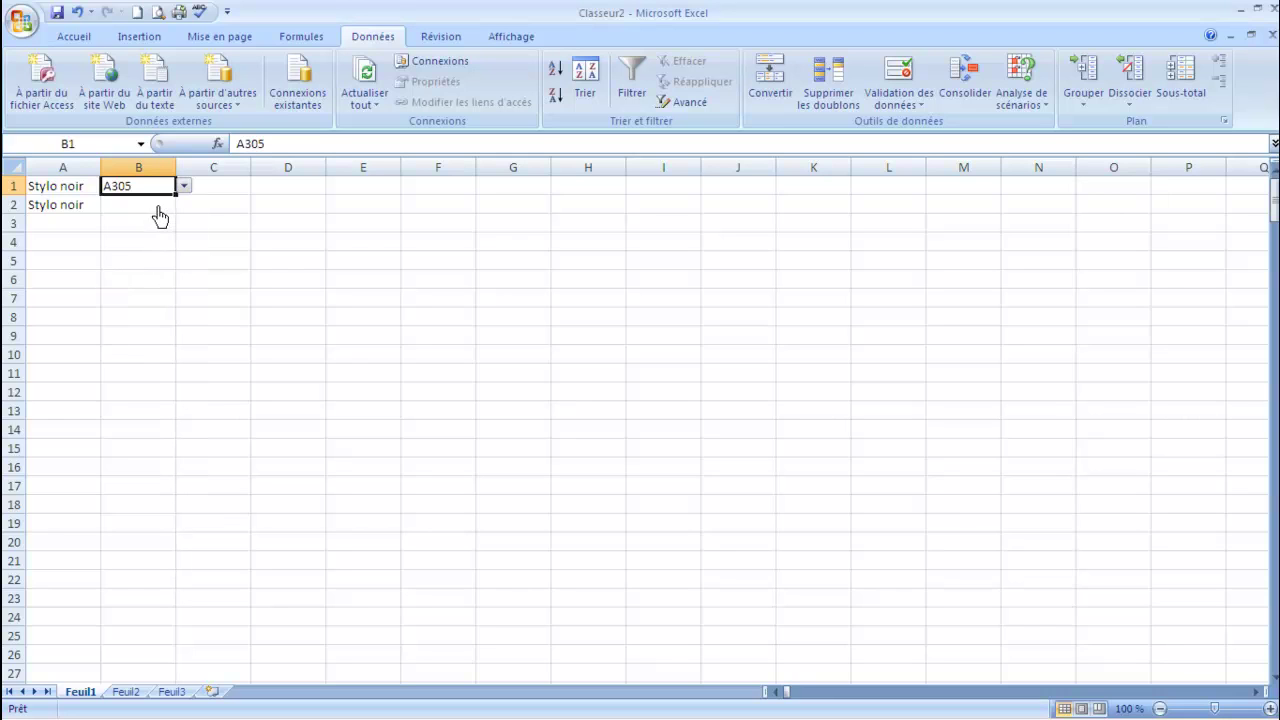
pyautogui.moveTo(176, 203)
pyautogui.mouseDown()
pyautogui.moveTo(178, 214)
pyautogui.moveTo(164, 211)
pyautogui.mouseUp()
# Try to enter b200 in cell B2, decline to keep the invalid entry and clear the cell.
pyautogui.click(158, 211)
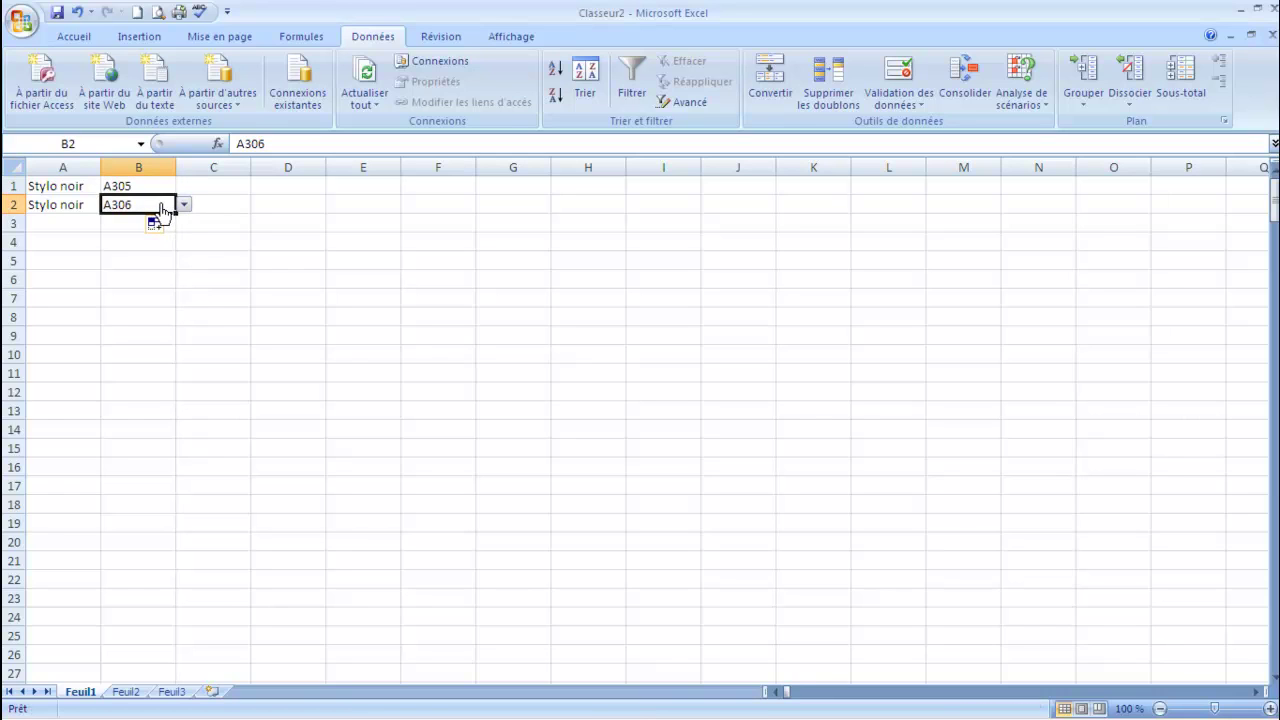
pyautogui.write('b')
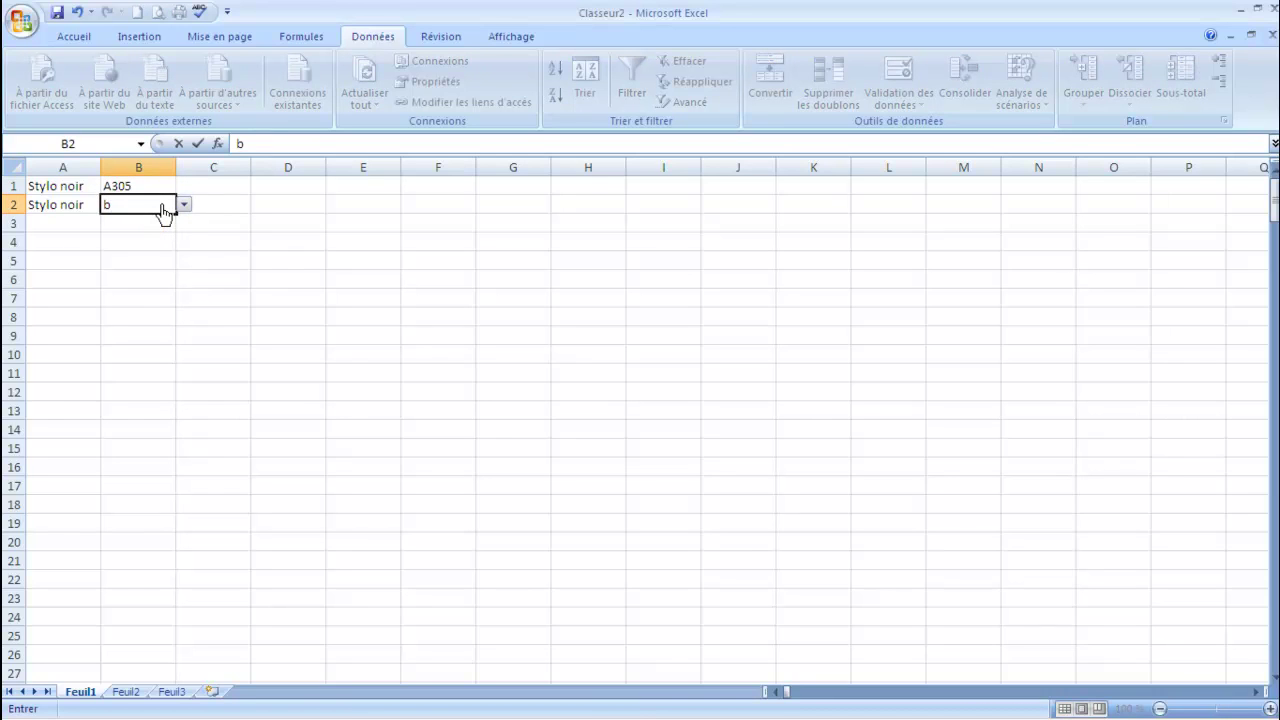
pyautogui.write('200')
pyautogui.press('Return')
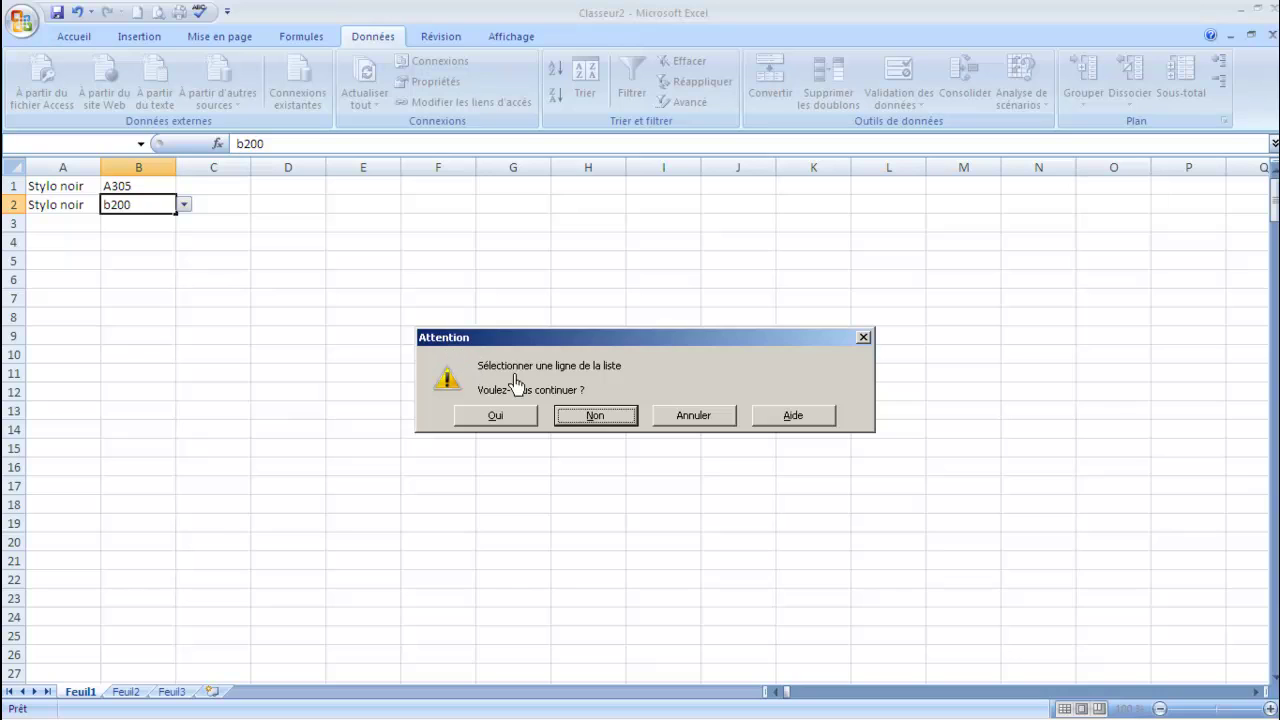
pyautogui.click(573, 418)
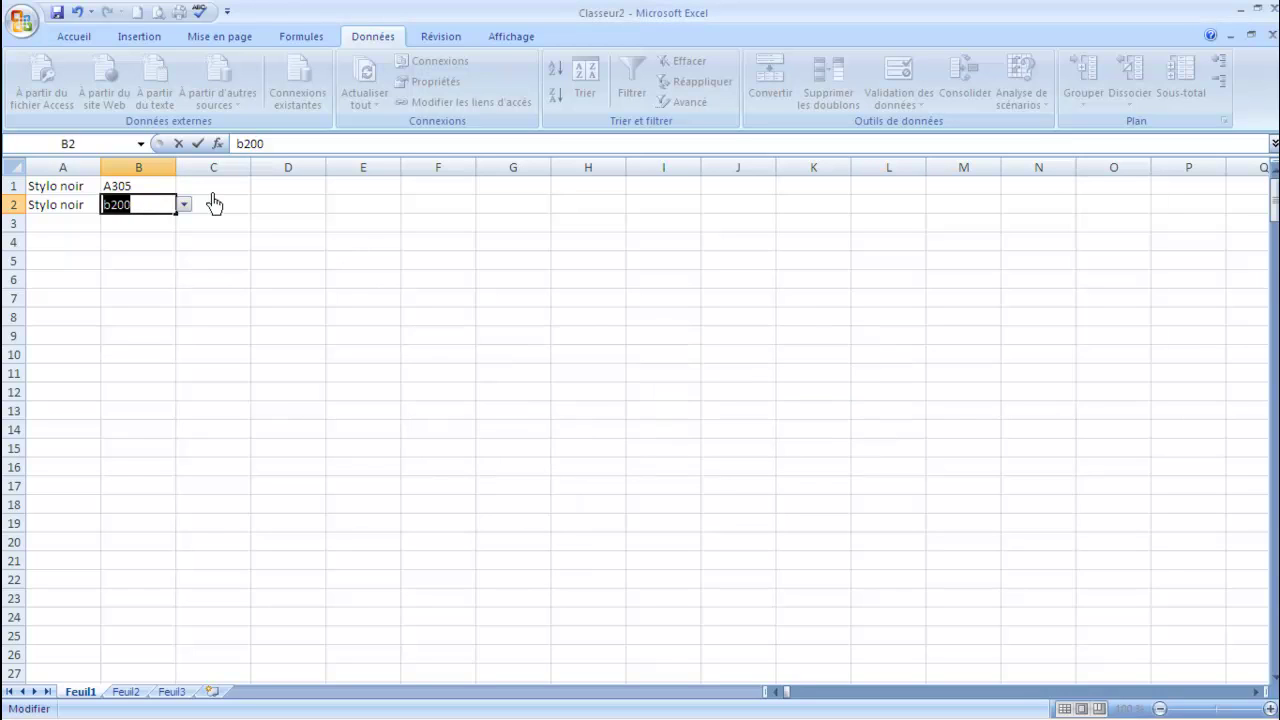
pyautogui.press('BackSpace')
pyautogui.press('Return')
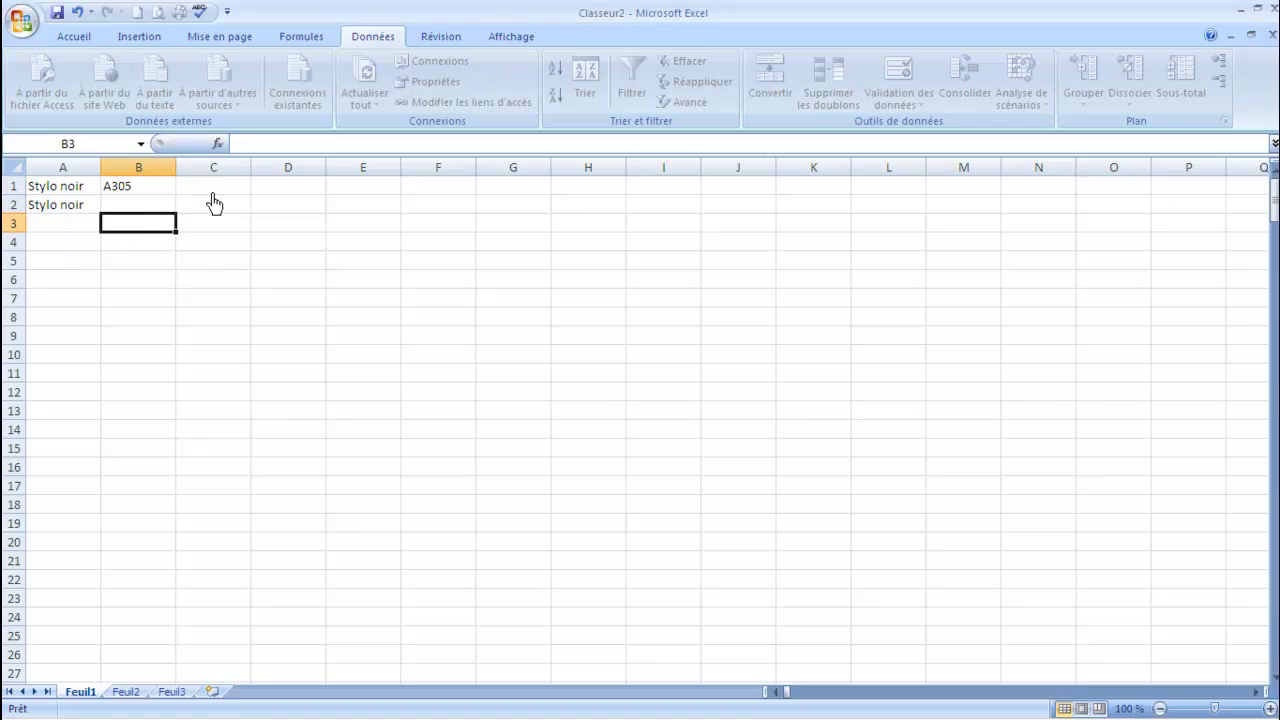
# Add B200 to the end of the source list in column XFD, in cell XFD299.
pyautogui.press('Up')
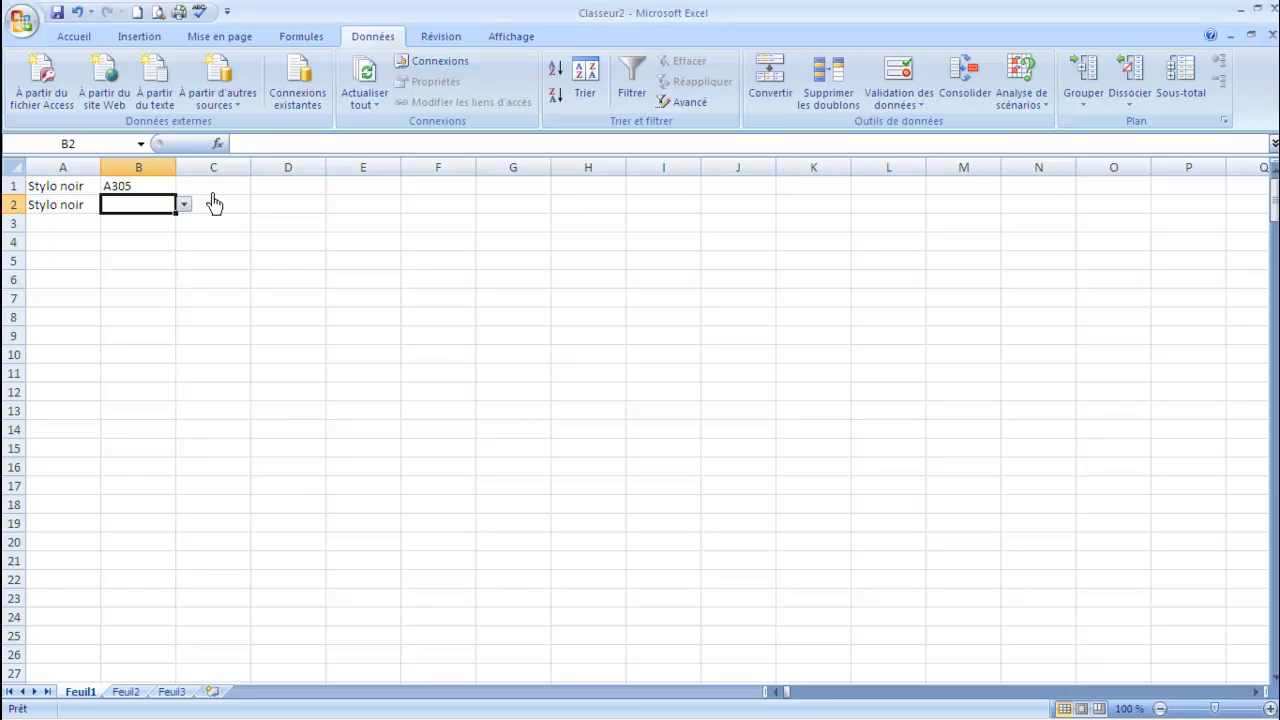
pyautogui.hotkey('ctrl', 'Right')
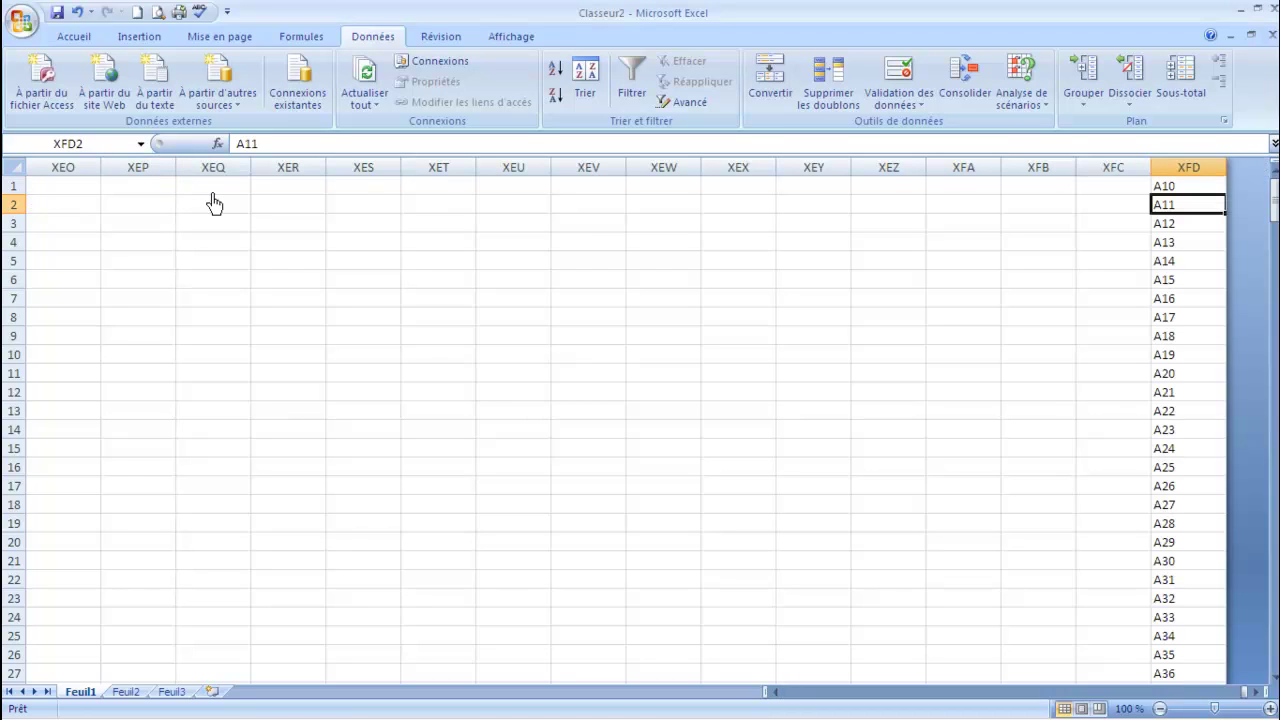
pyautogui.press('Down')
pyautogui.press('Down')
pyautogui.press('Down')
pyautogui.press('Down')
pyautogui.press('Down')
pyautogui.press('Down')
pyautogui.press('Down')
pyautogui.press('Down')
pyautogui.press('Down')
pyautogui.press('Down')
pyautogui.press('Down')
pyautogui.press('Down')
pyautogui.press('Down')
pyautogui.press('Down')
pyautogui.press('Down')
pyautogui.press('Down')
pyautogui.press('Down')
pyautogui.press('Down')
pyautogui.press('Down')
pyautogui.press('Down')
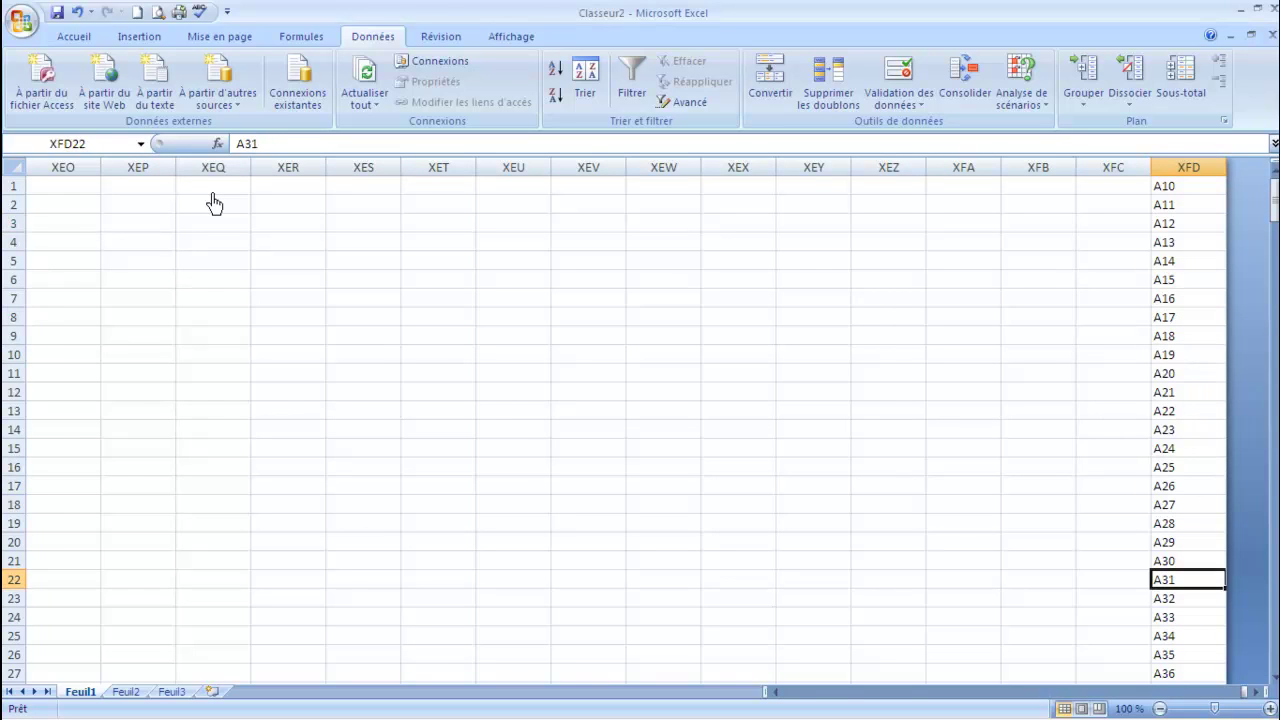
pyautogui.press('End')
pyautogui.press('End')
pyautogui.press('End')
pyautogui.press('pagedown')
pyautogui.press('pagedown')
pyautogui.press('pagedown')
pyautogui.press('pagedown')
pyautogui.press('pagedown')
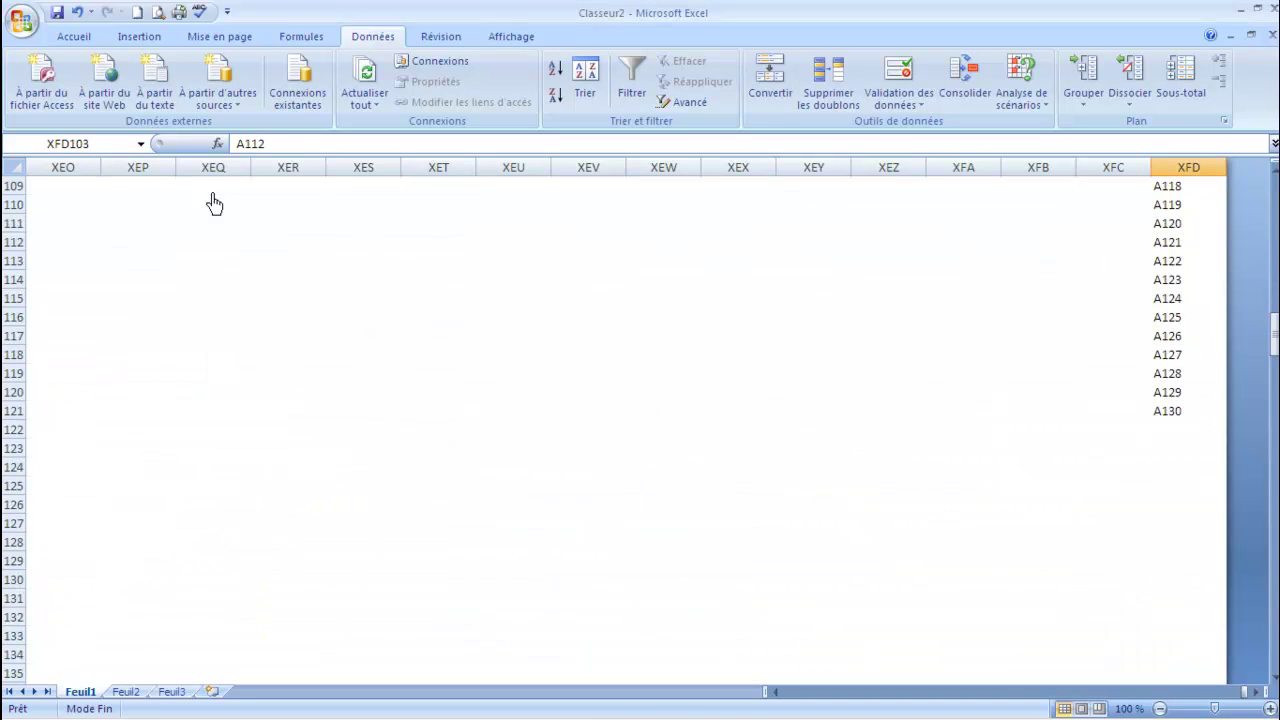
pyautogui.press('pagedown')
pyautogui.press('pagedown')
pyautogui.press('pagedown')
pyautogui.press('pagedown')
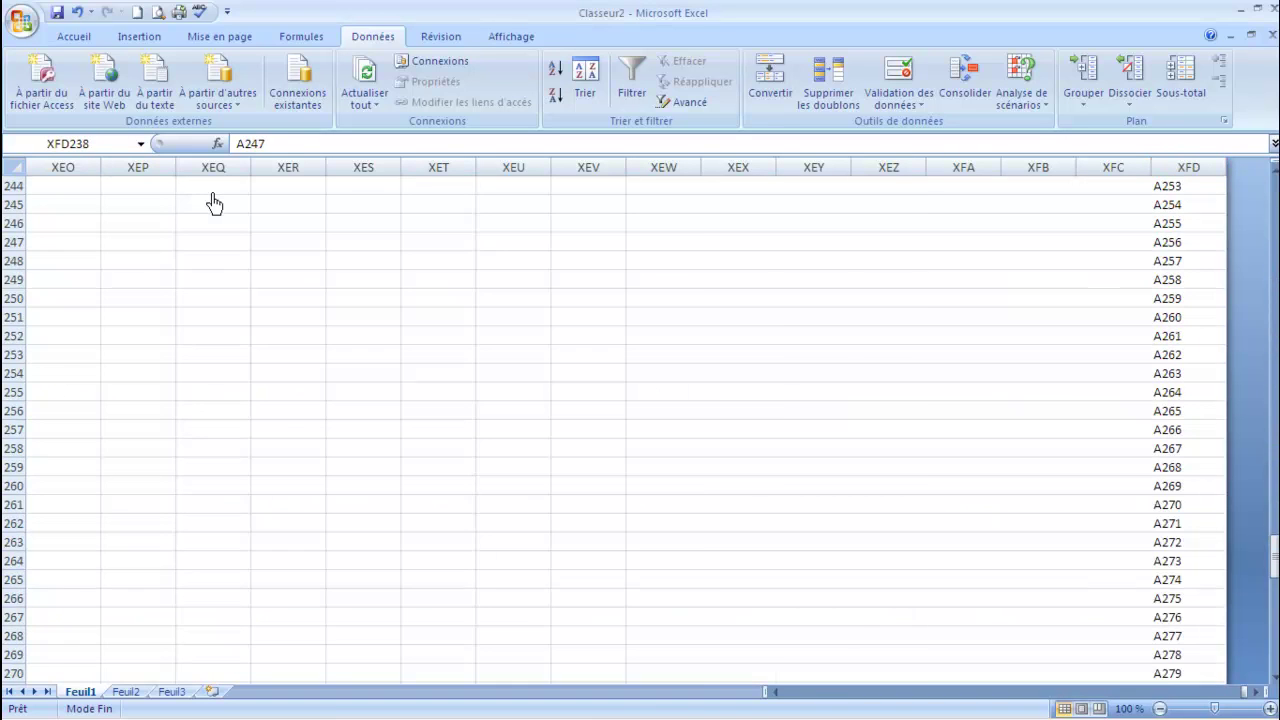
pyautogui.press('pagedown')
pyautogui.press('pagedown')
pyautogui.press('pagedown')
pyautogui.press('pagedown')
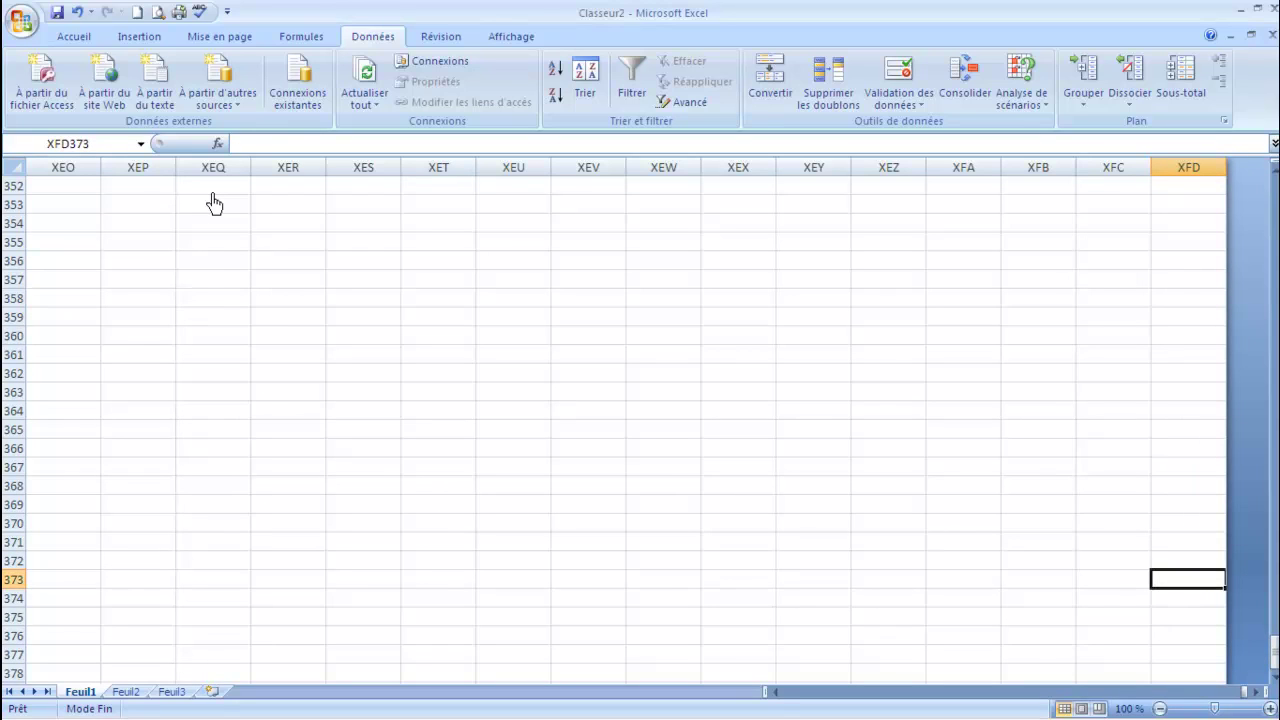
pyautogui.press('pageup')
pyautogui.press('pageup')
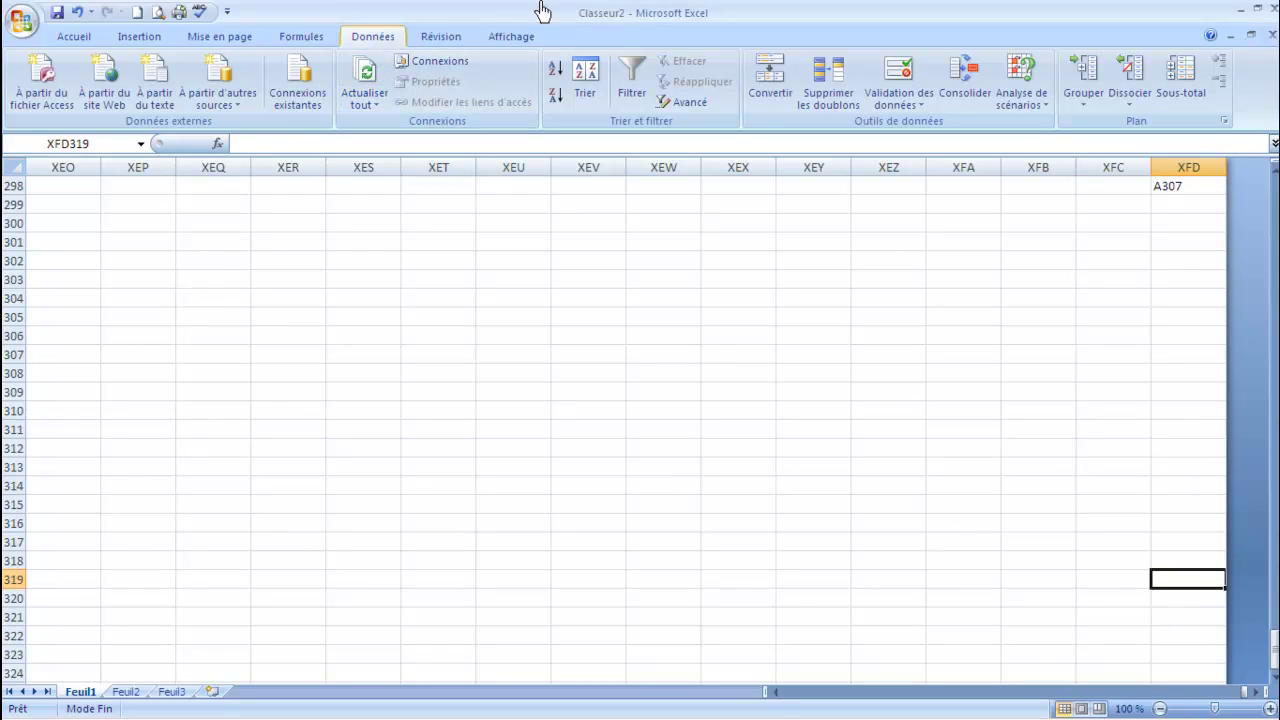
pyautogui.click(1199, 208)
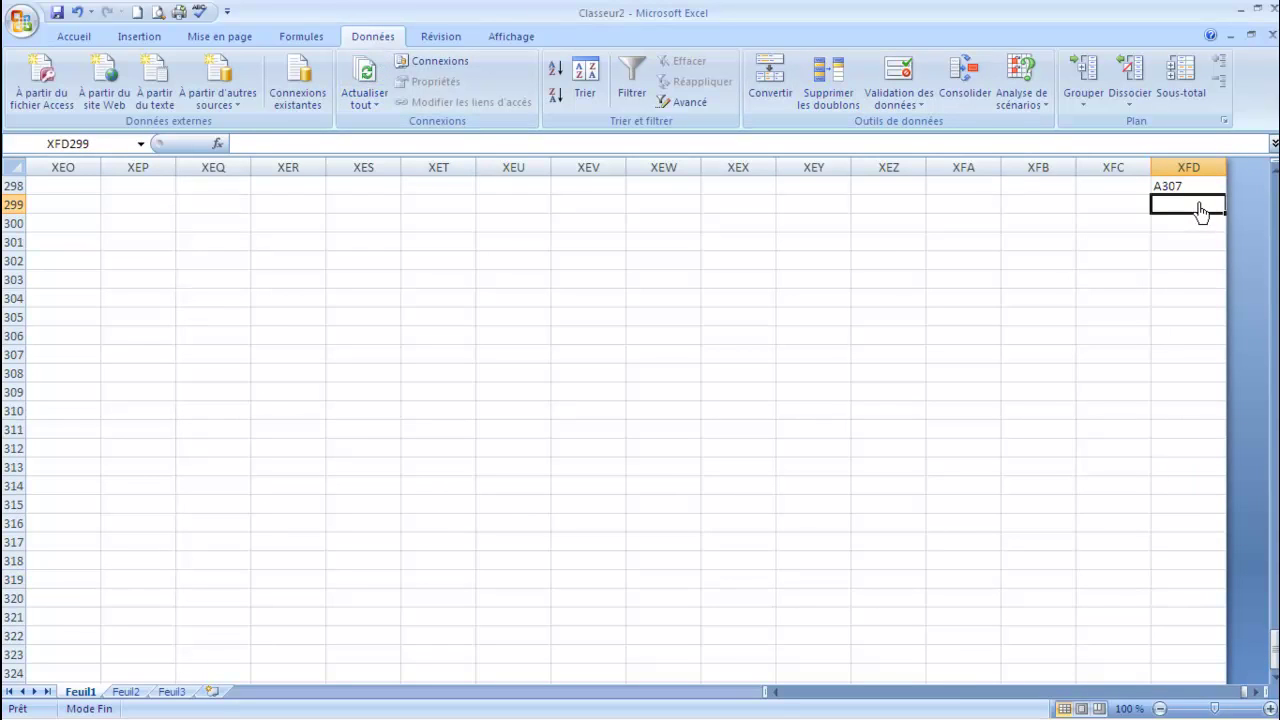
pyautogui.write('B2')
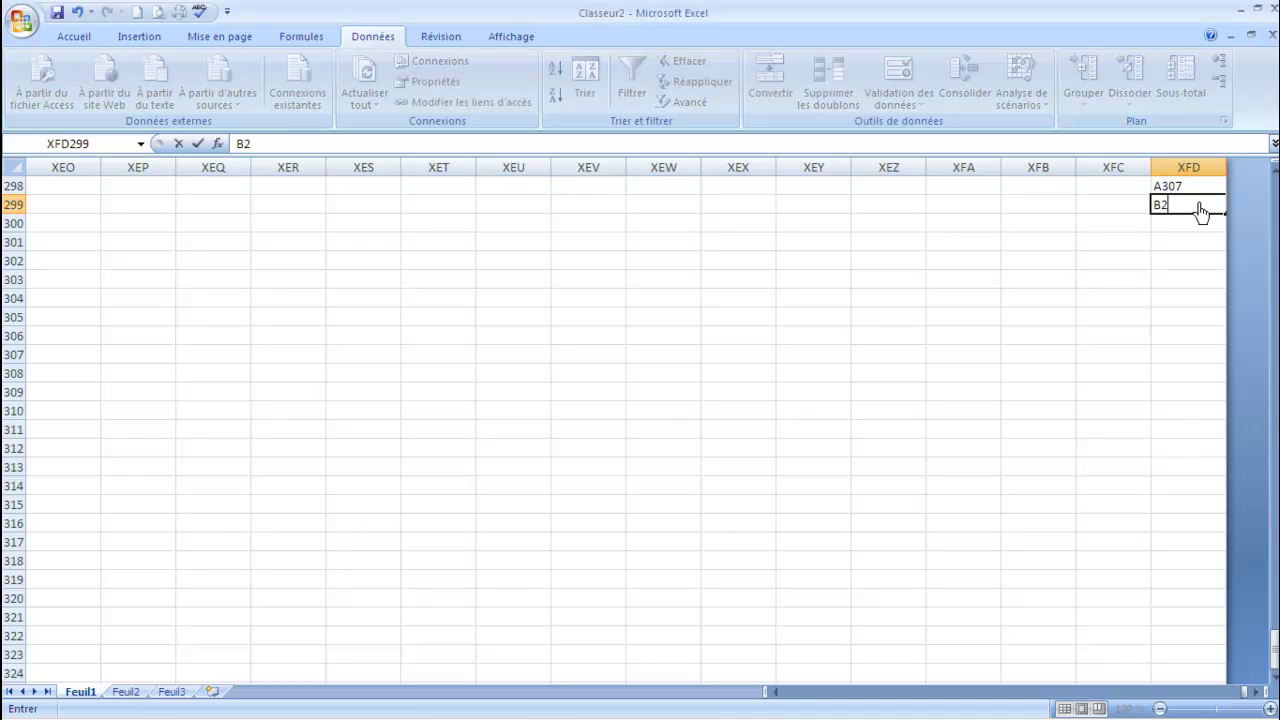
pyautogui.write('00')
pyautogui.press('Return')
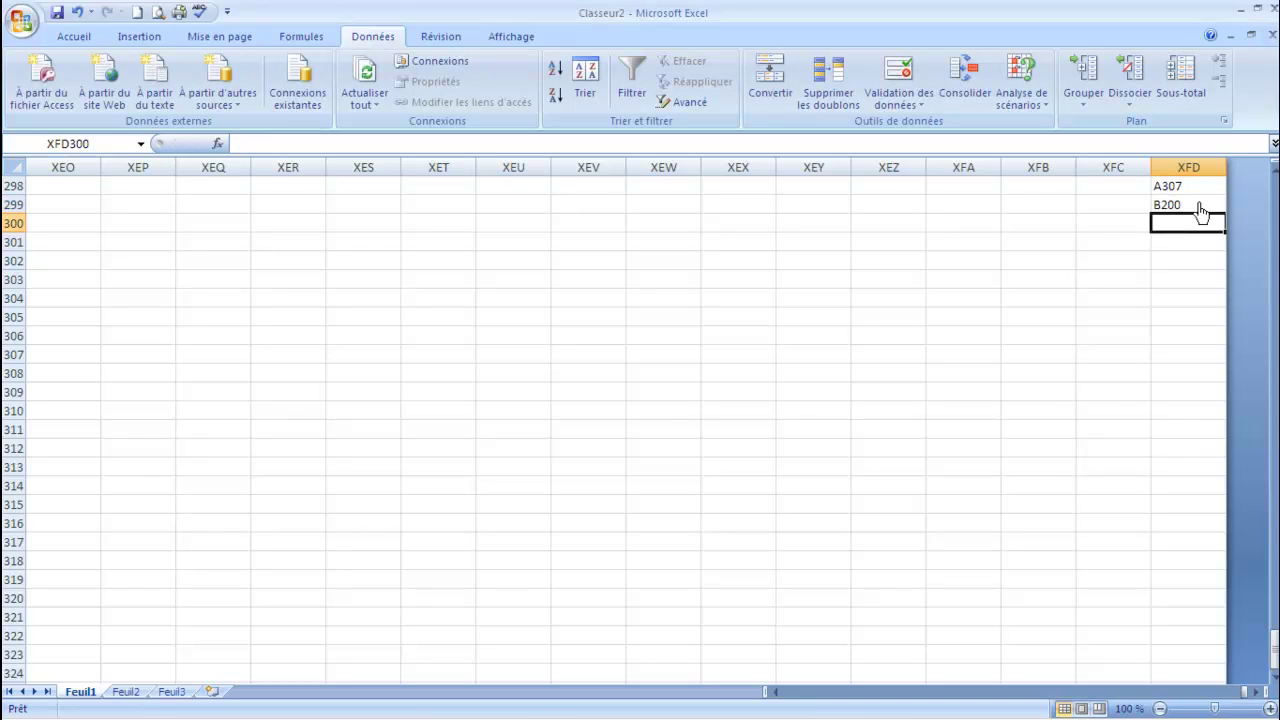
# Extend the source list in column XFD by filling the series from B200 in XFD299 down to B242 in XFD341.
pyautogui.click(1199, 210)
pyautogui.moveTo(1224, 214); pyautogui.dragTo(1196, 662)
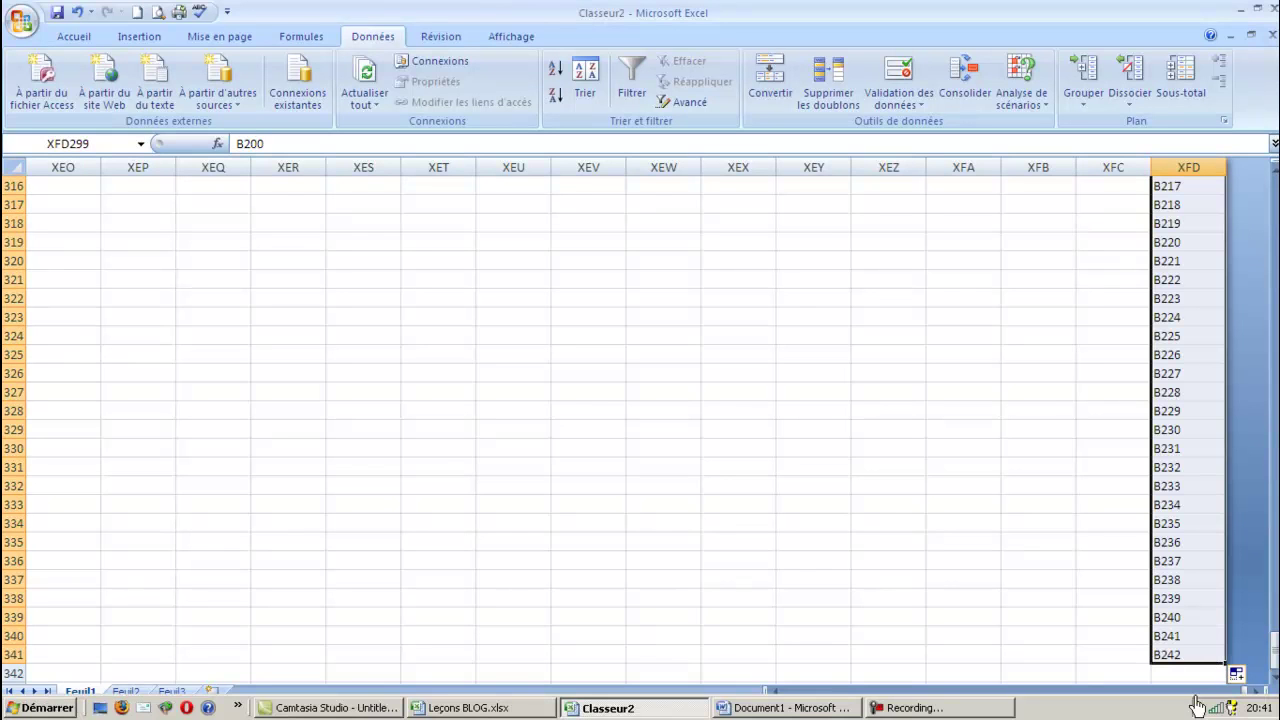
pyautogui.moveTo(1275, 673); pyautogui.dragTo(1264, 198)
pyautogui.click(1033, 248)
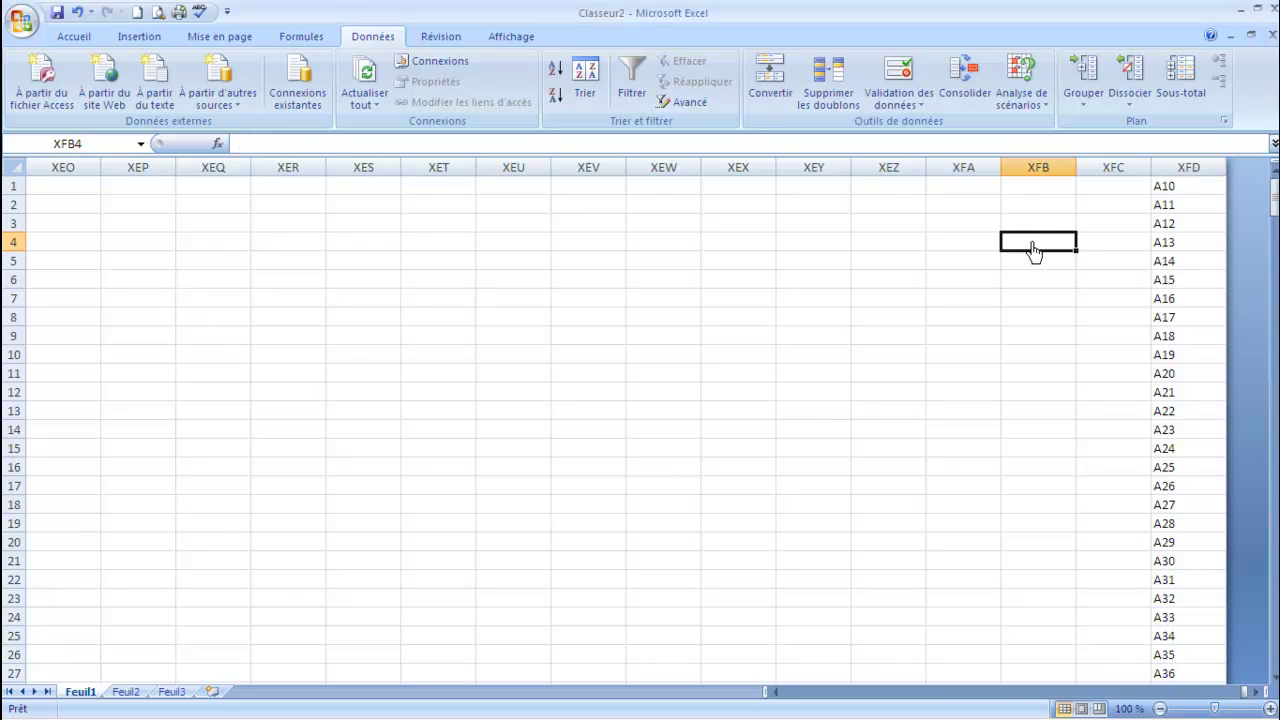
# Fill cell B1 and its validation down to B2, continuing the series with A306.
pyautogui.hotkey('ctrl', 'Home')
pyautogui.press('Right')
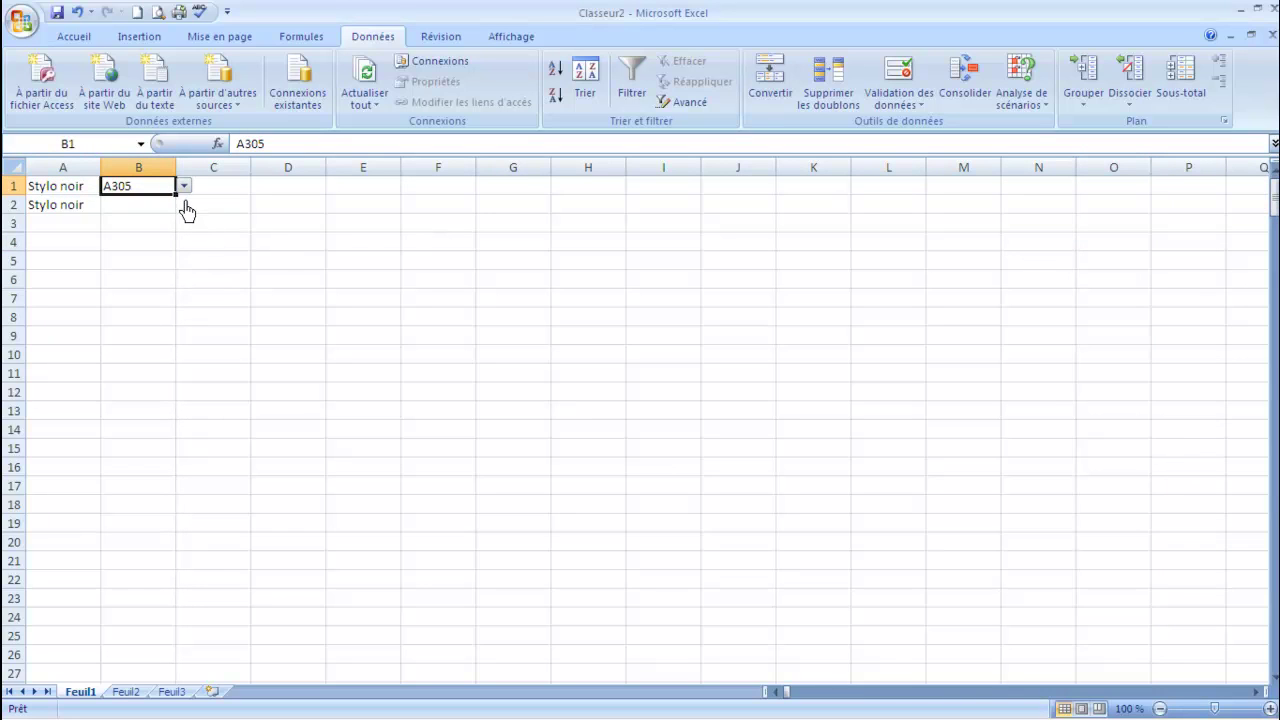
pyautogui.moveTo(177, 197); pyautogui.dragTo(175, 222)
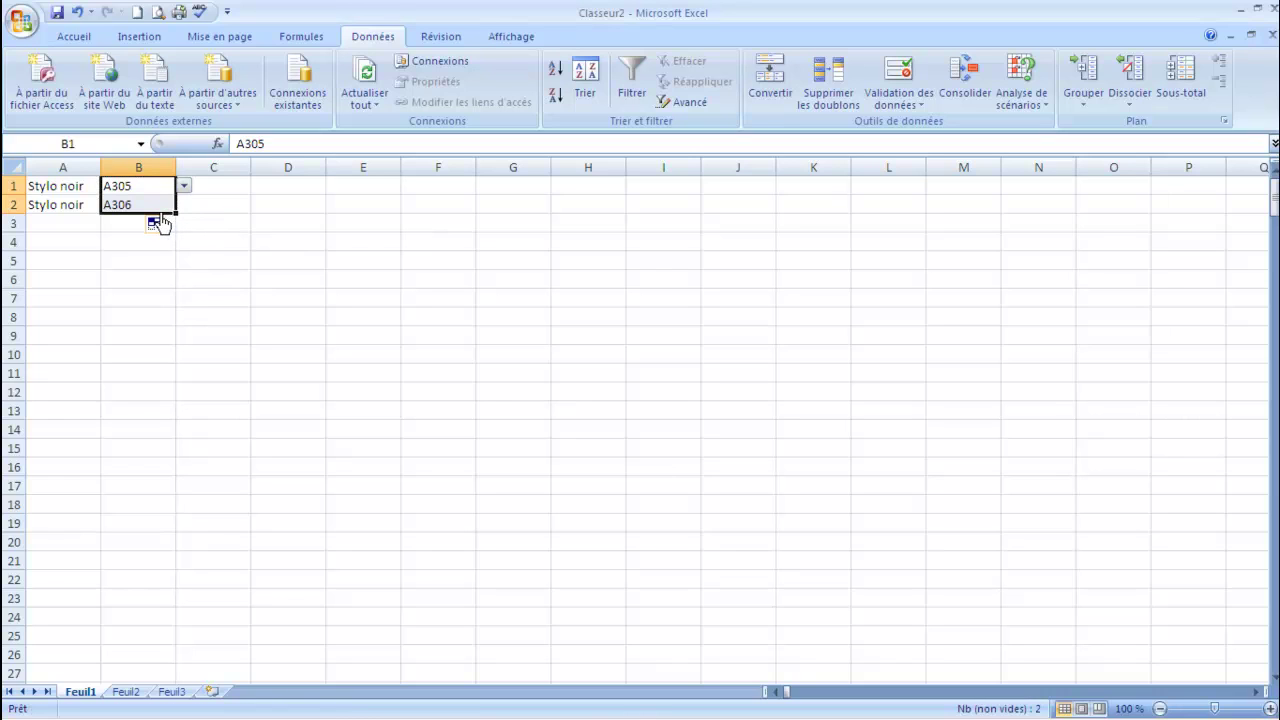
# Check the end of cell B2's drop-down list for the added B-series entries without changing the selection.
pyautogui.click(161, 209)
pyautogui.click(184, 205)
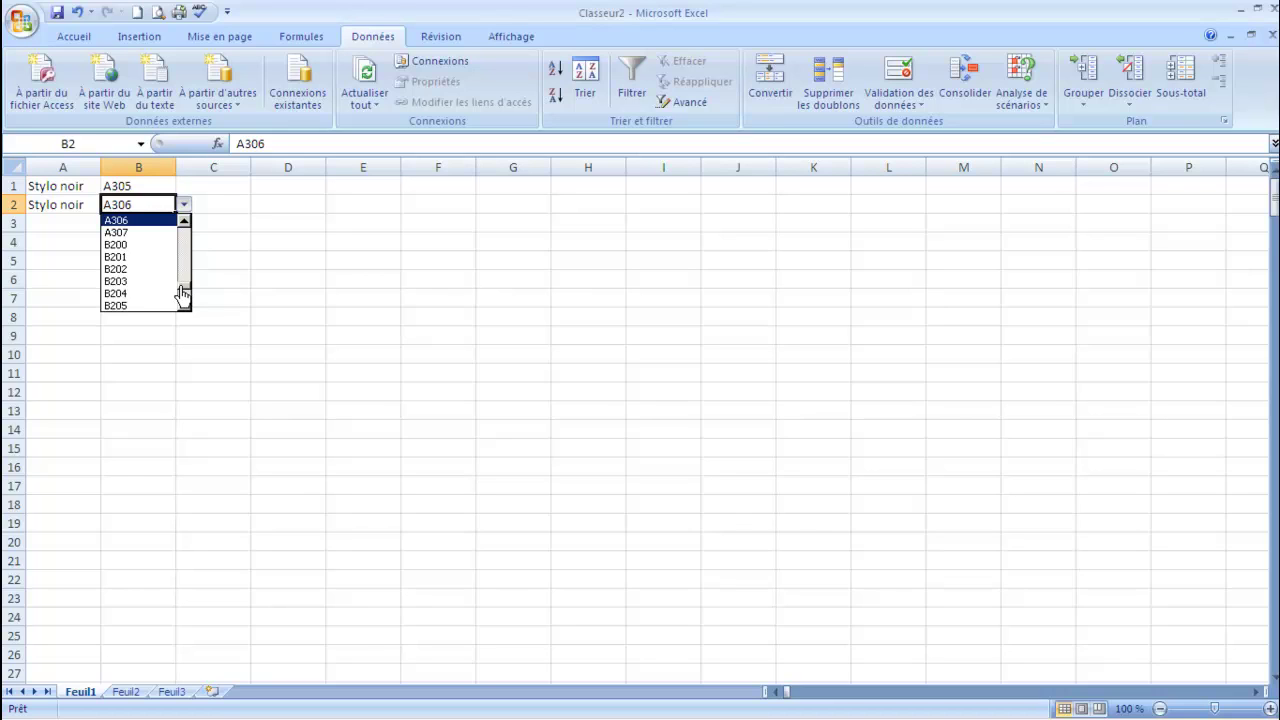
pyautogui.moveTo(182, 292); pyautogui.dragTo(183, 304)
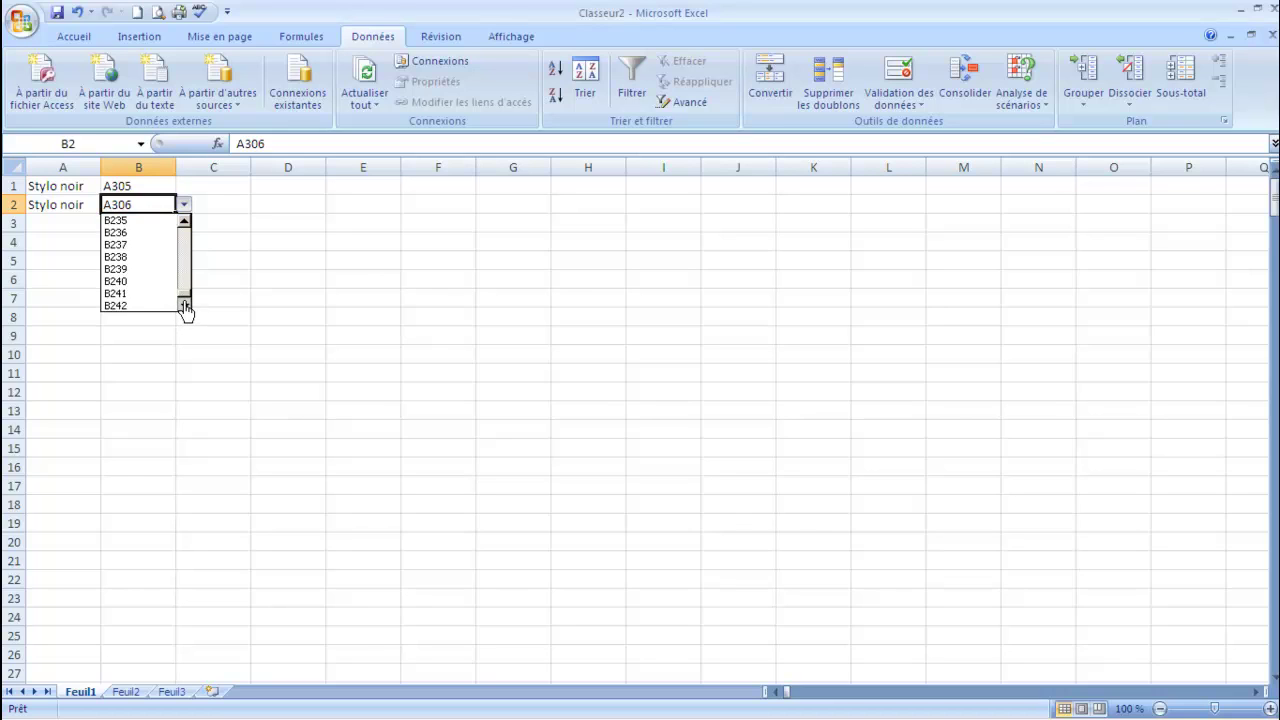
pyautogui.click(363, 236)
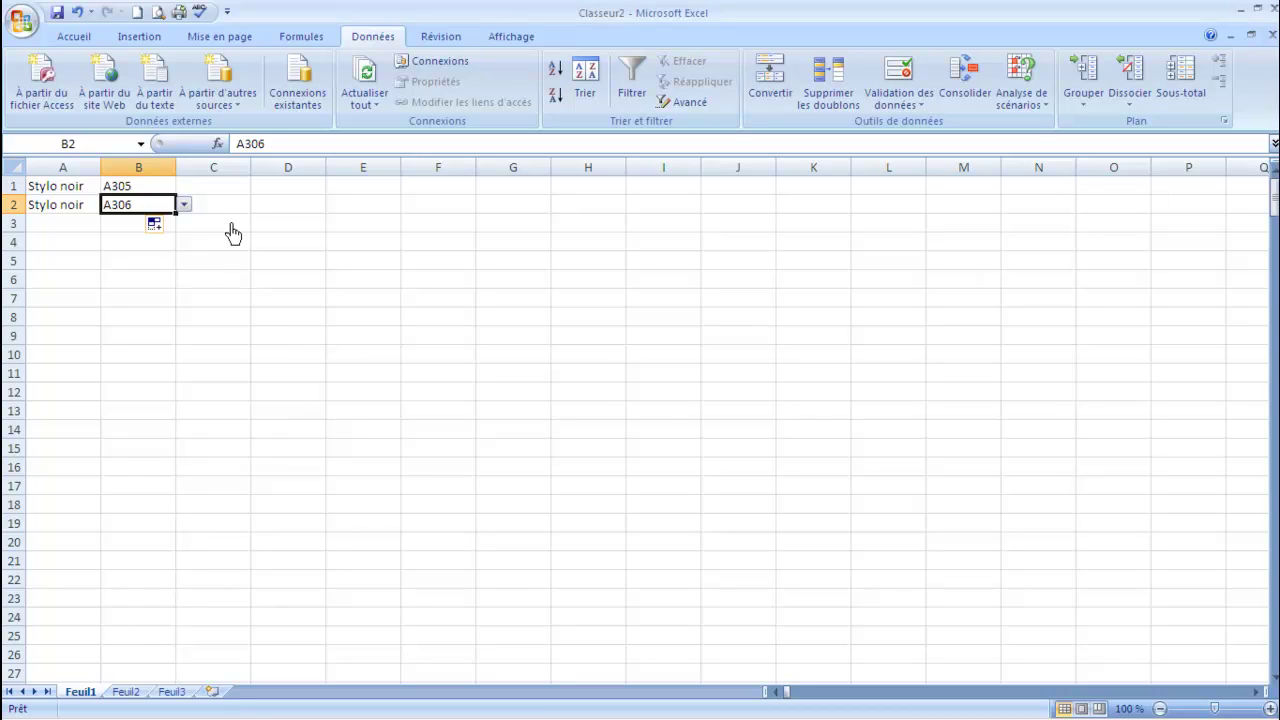
pyautogui.click(237, 192)
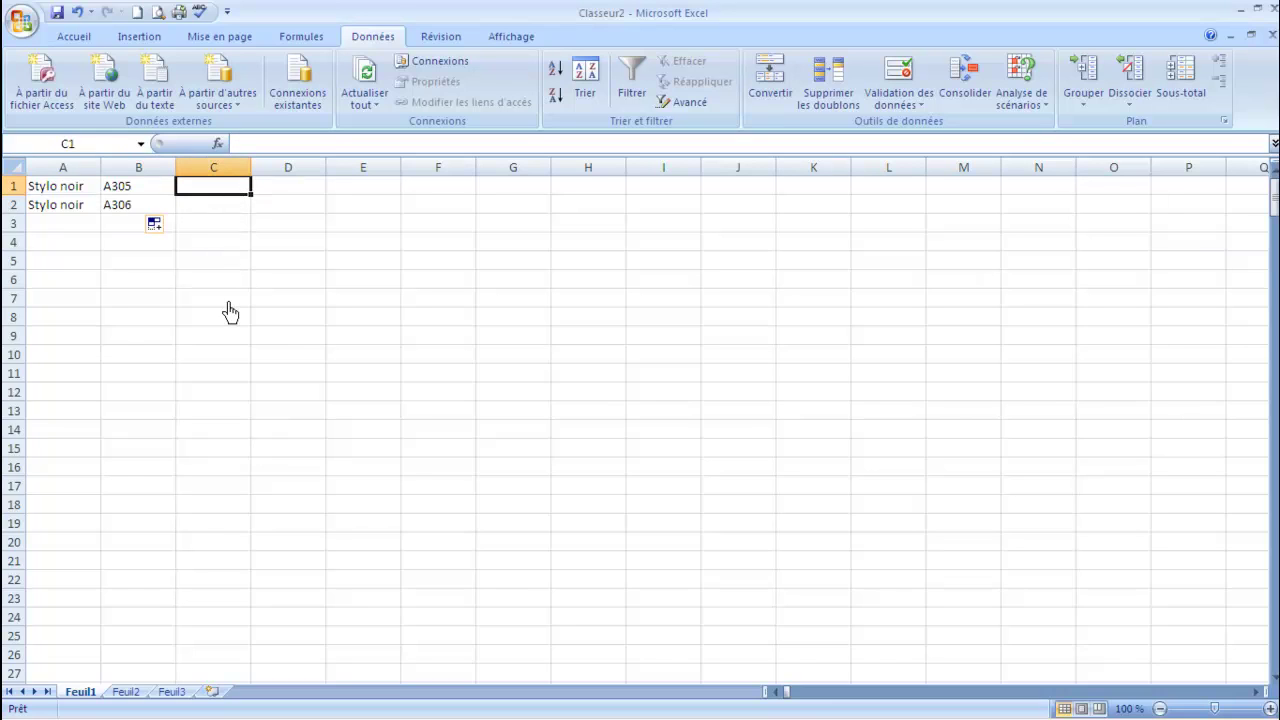
# Enter 100 in A1 and 200 in A2 on the Feuil2 sheet.
pyautogui.click(126, 694)
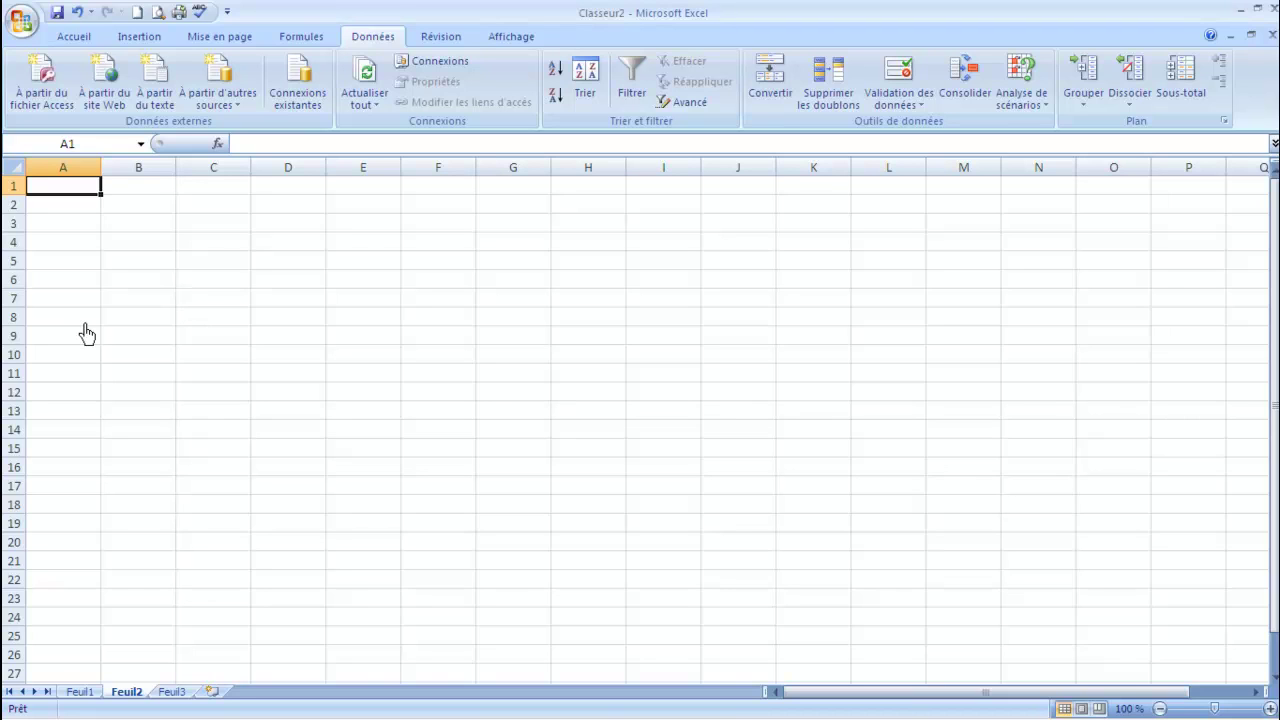
pyautogui.write('100')
pyautogui.press('Return')
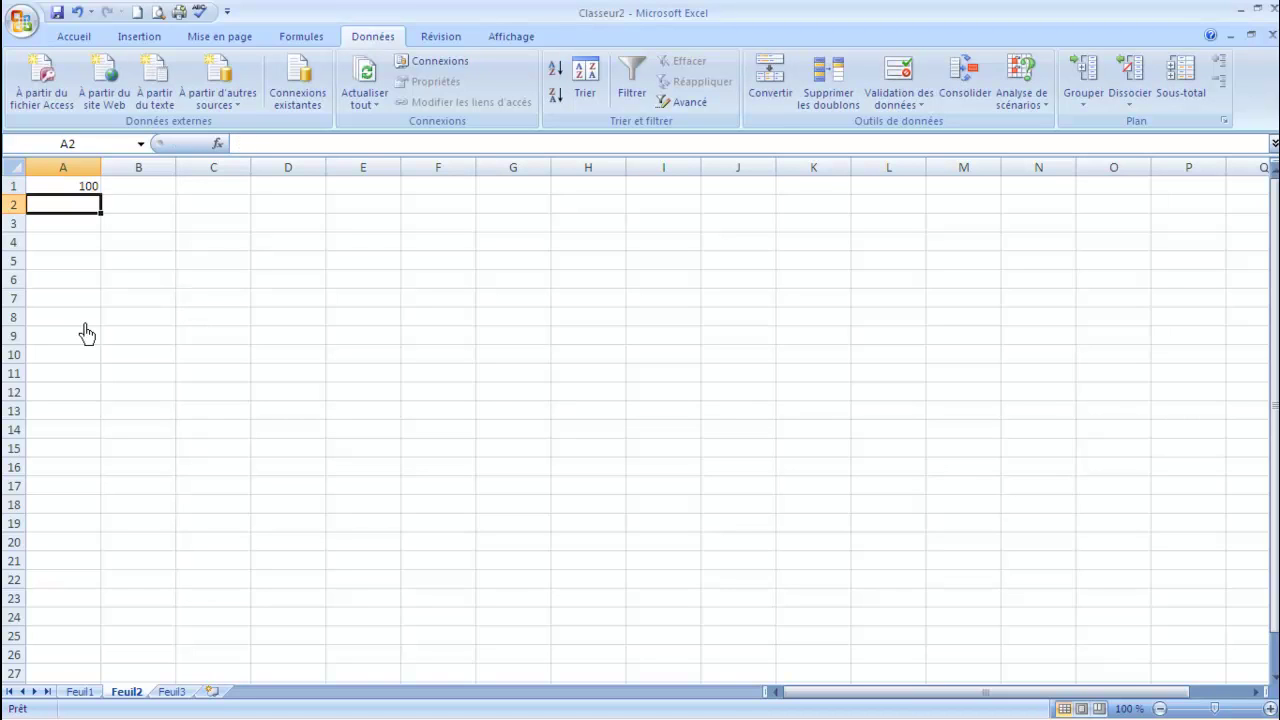
pyautogui.write('200')
pyautogui.press('Return')
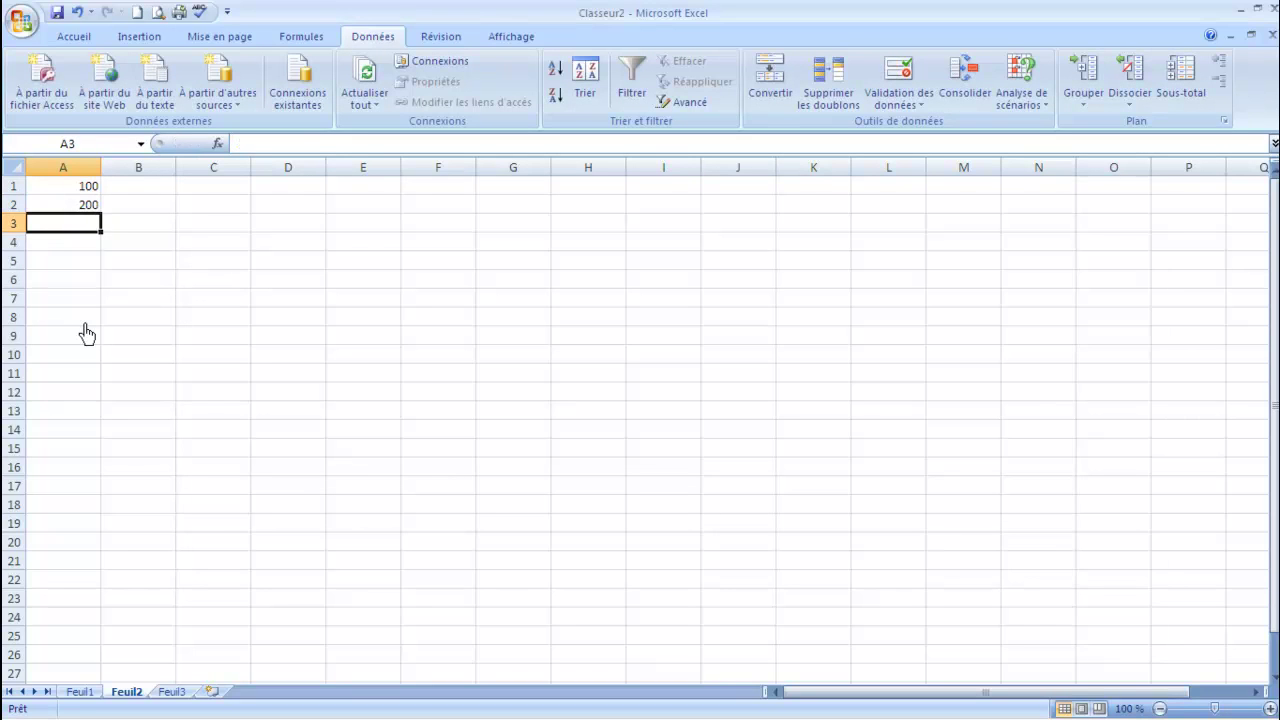
# Enter Stylo bleu in B1 and Stylo vert in B2 of Feuil2.
pyautogui.press('Up')
pyautogui.press('Right')
pyautogui.press('Right')
pyautogui.press('Up')
pyautogui.press('Left')
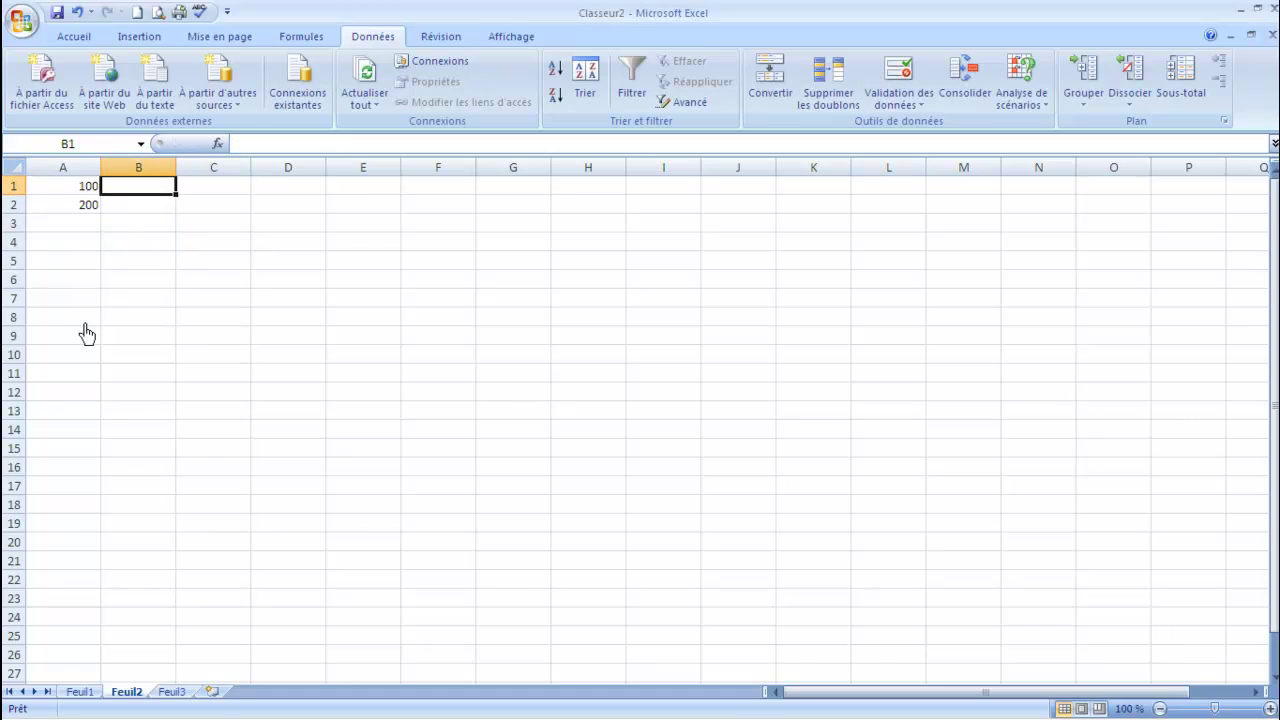
pyautogui.write('Stylo bleu')
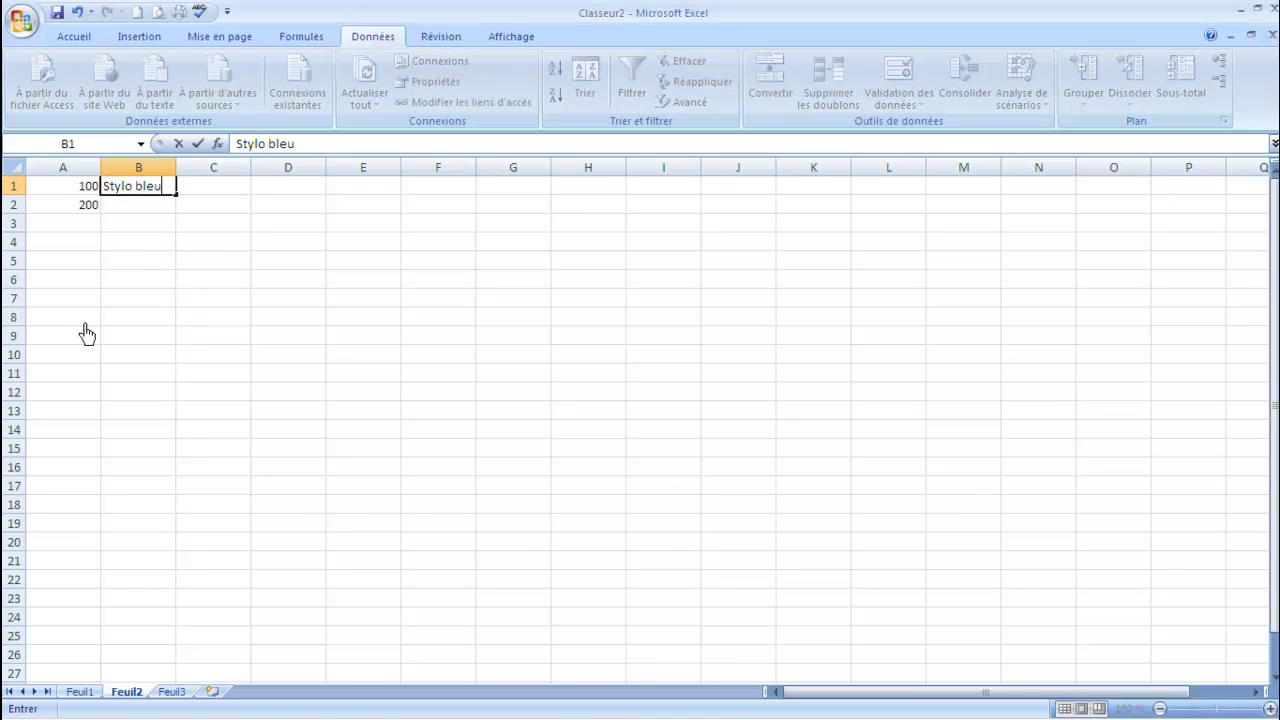
pyautogui.press('Return')
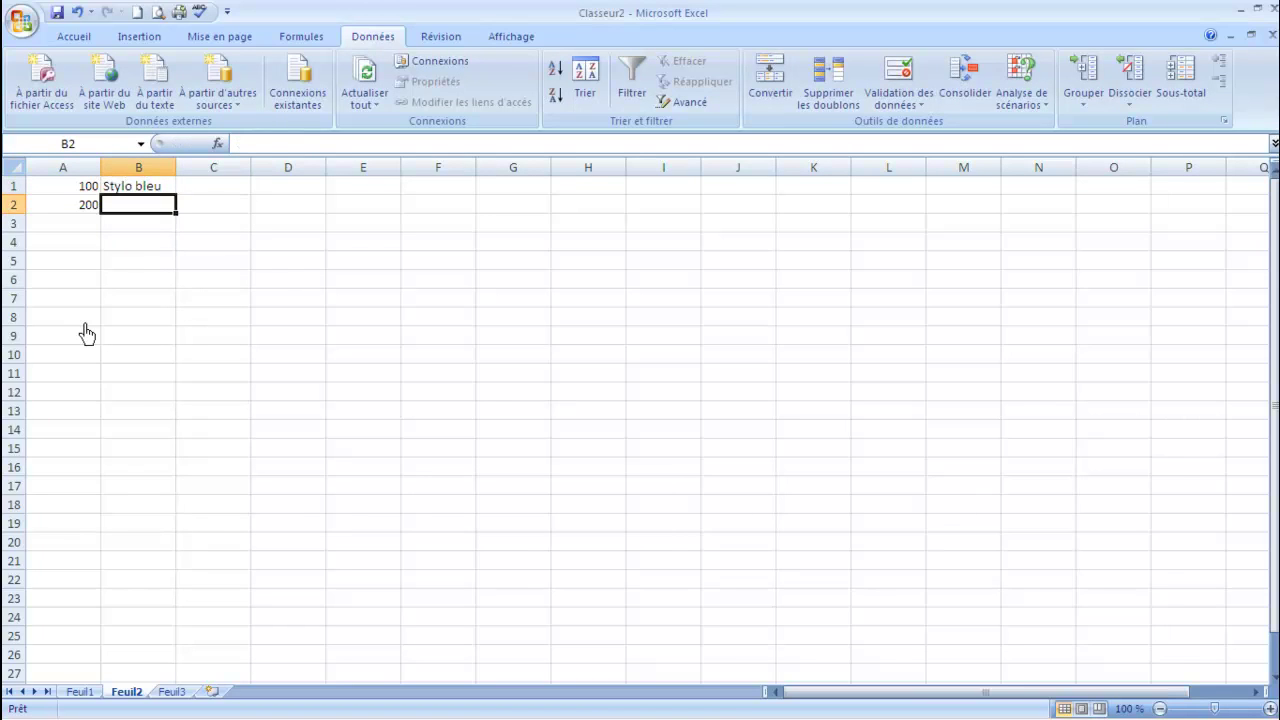
pyautogui.write('Stylo vert')
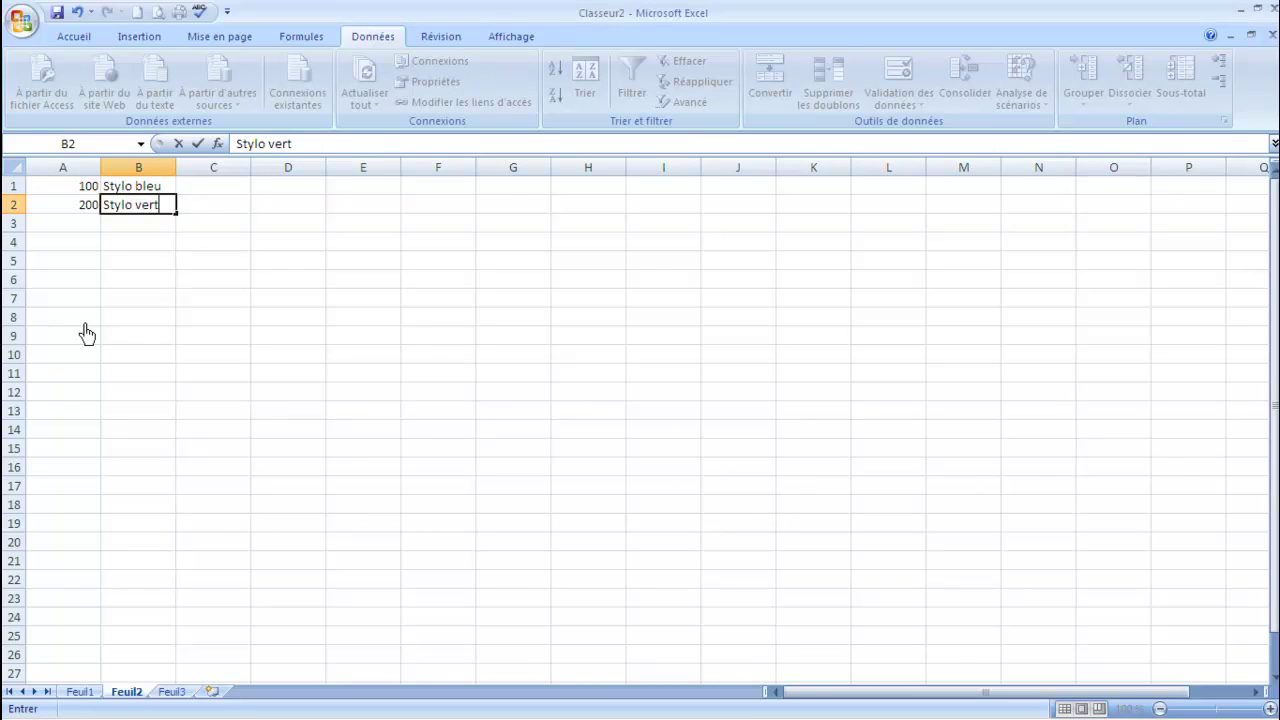
pyautogui.press('Return')
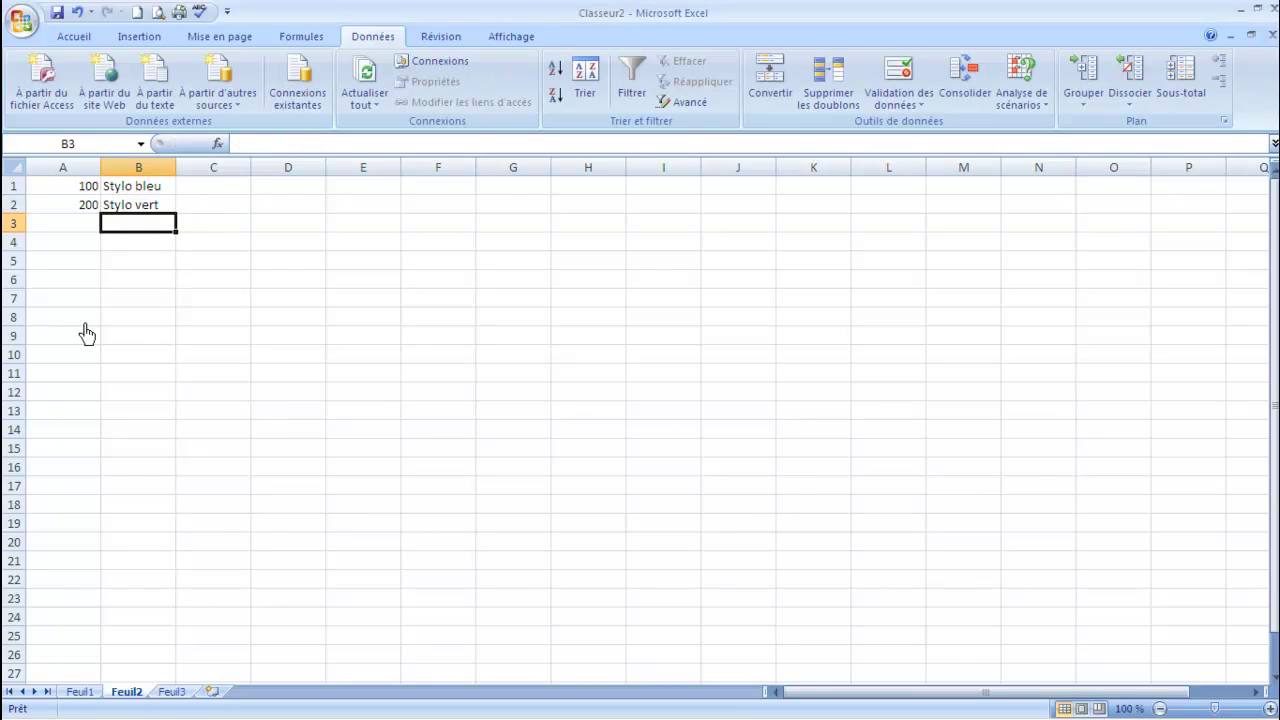
pyautogui.click(95, 695)
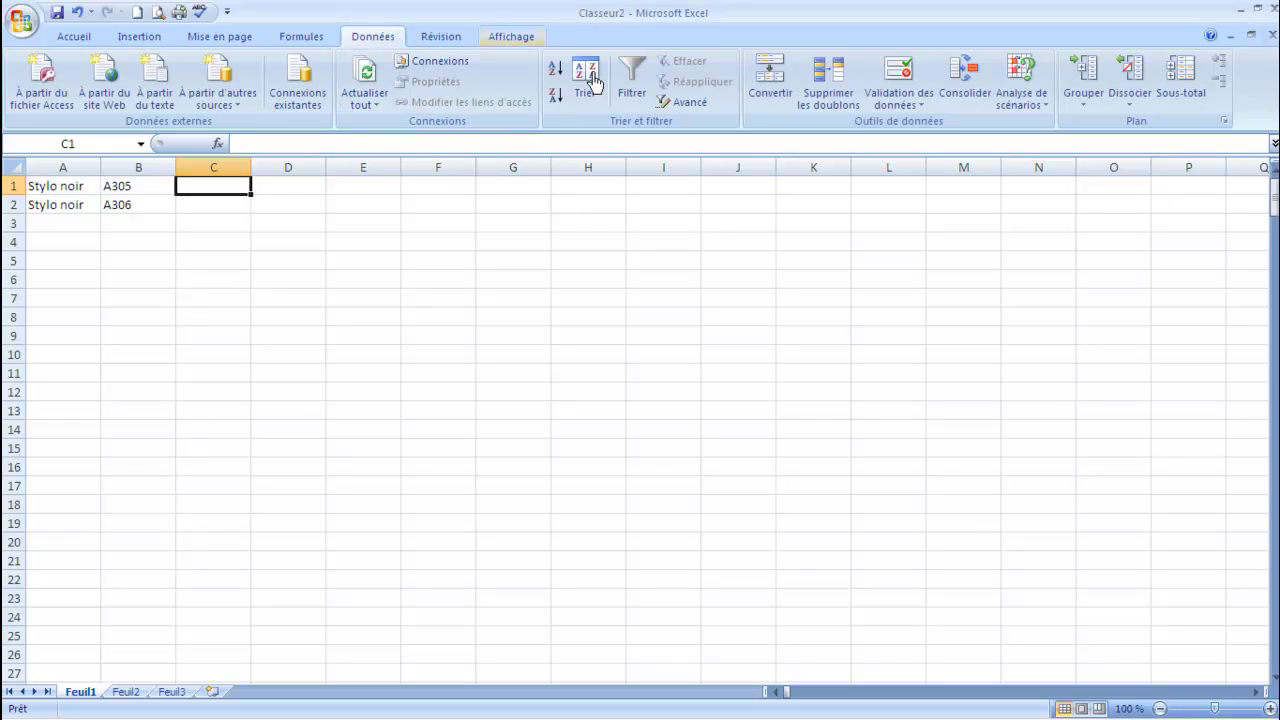
pyautogui.click(900, 88)
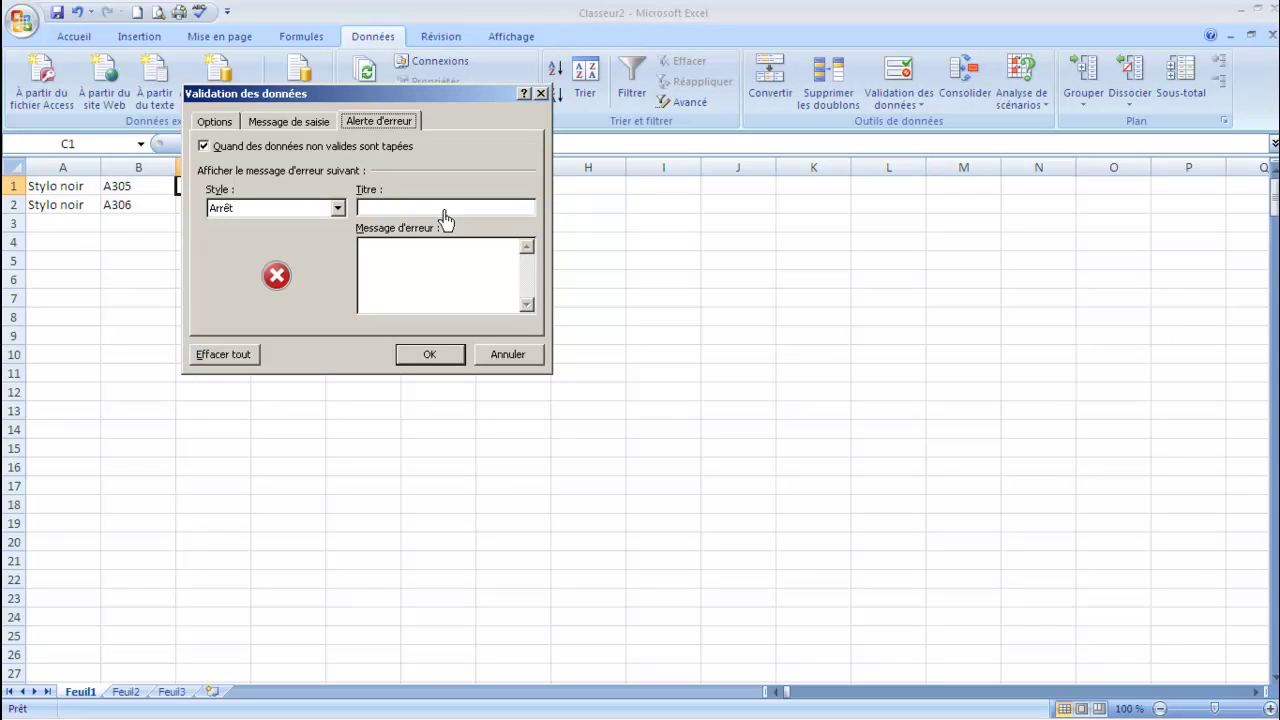
pyautogui.click(215, 124)
pyautogui.click(257, 184)
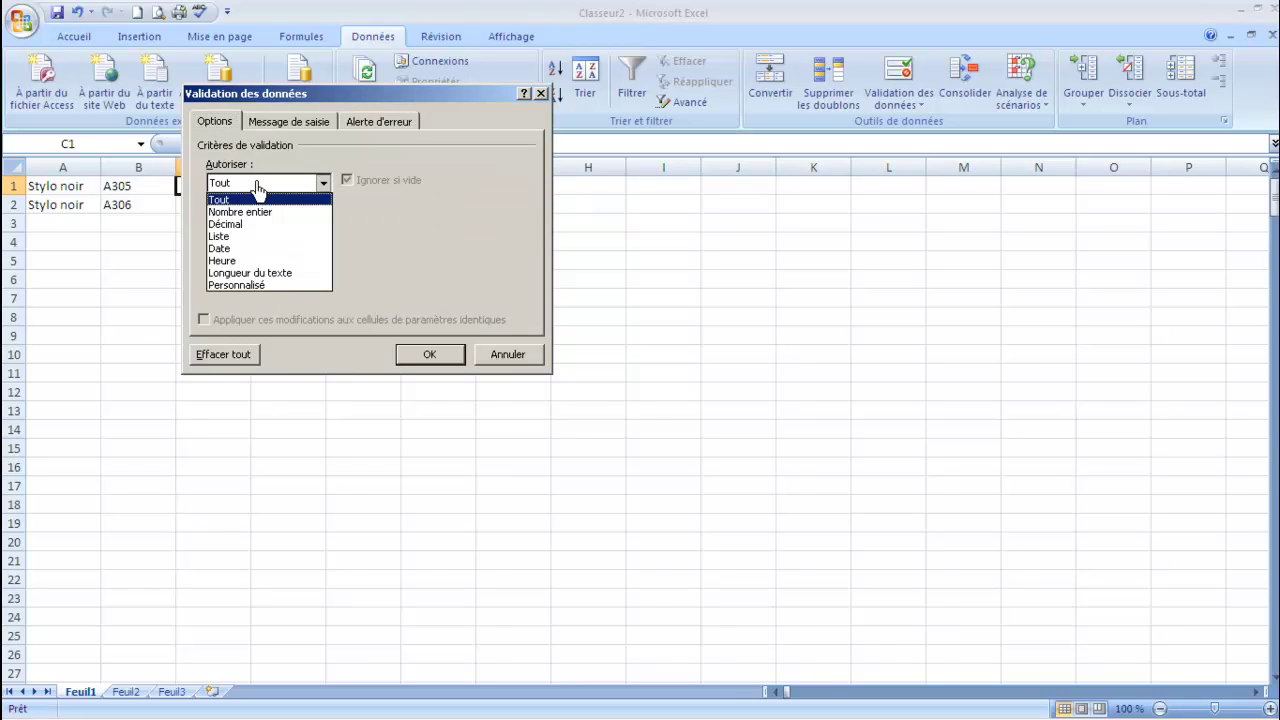
pyautogui.click(246, 237)
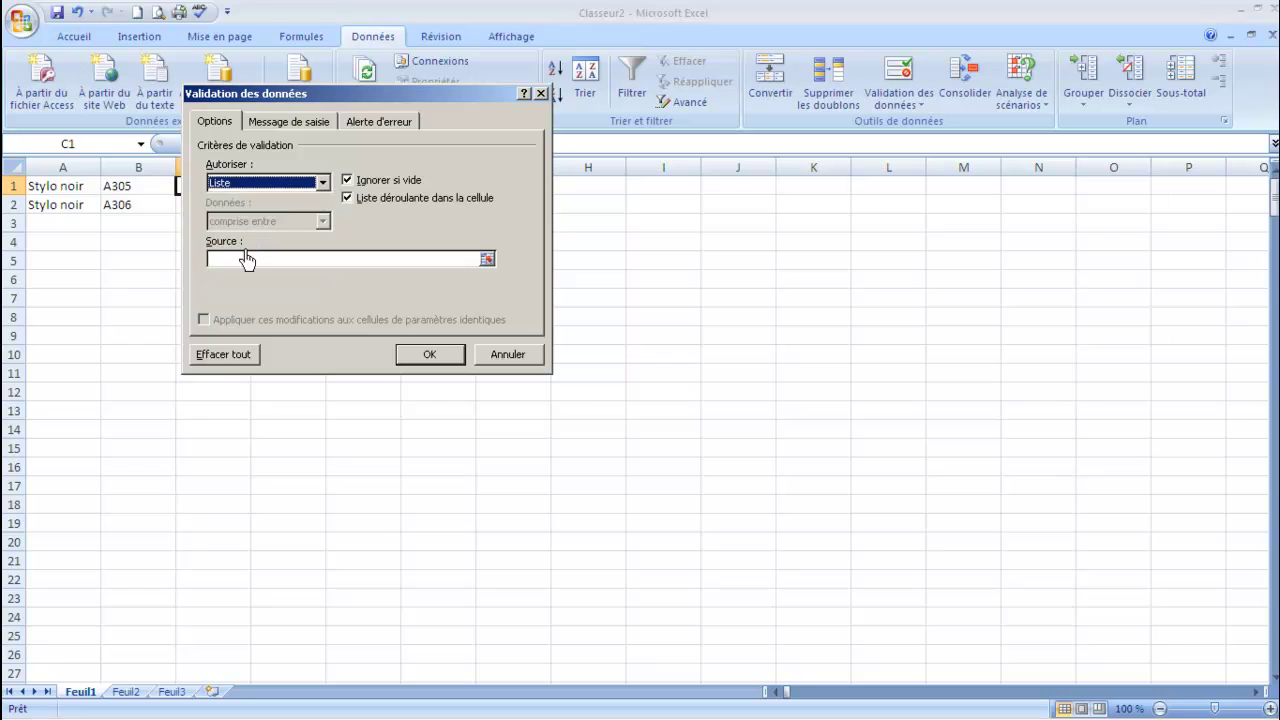
pyautogui.click(246, 261)
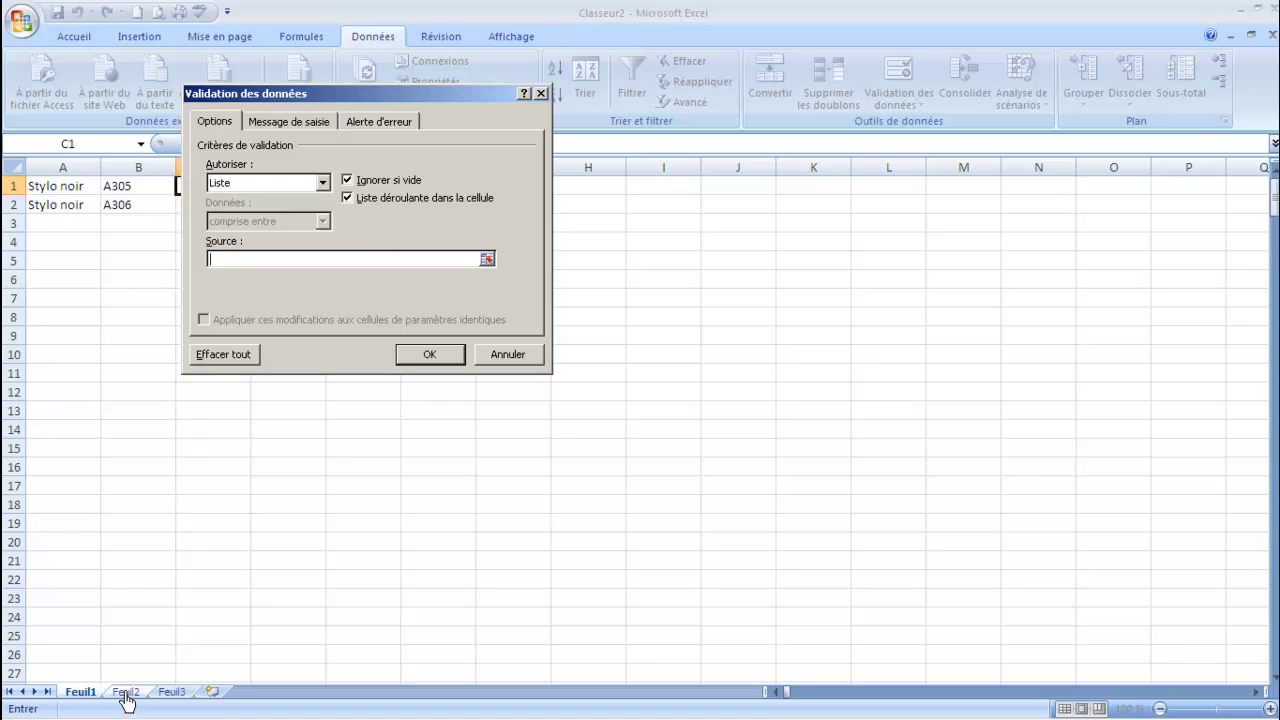
pyautogui.click(507, 356)
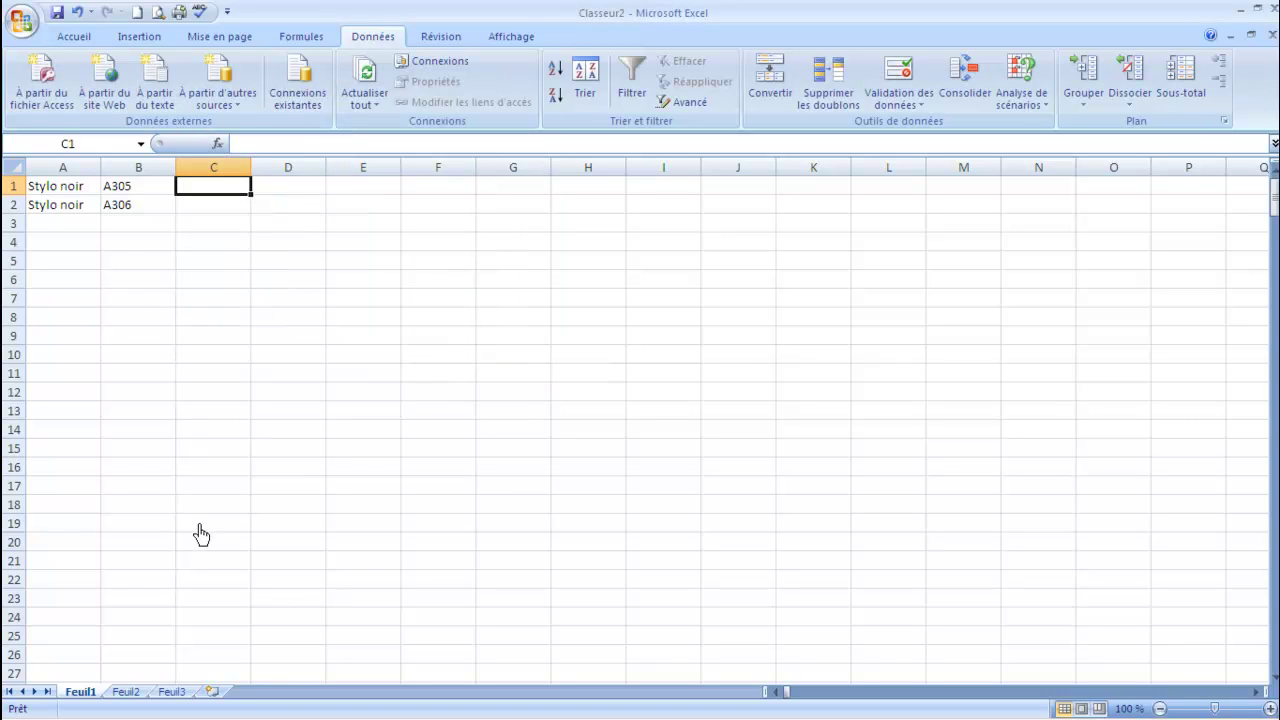
# Define the name CA for the whole of column A on Feuil2.
pyautogui.click(127, 692)
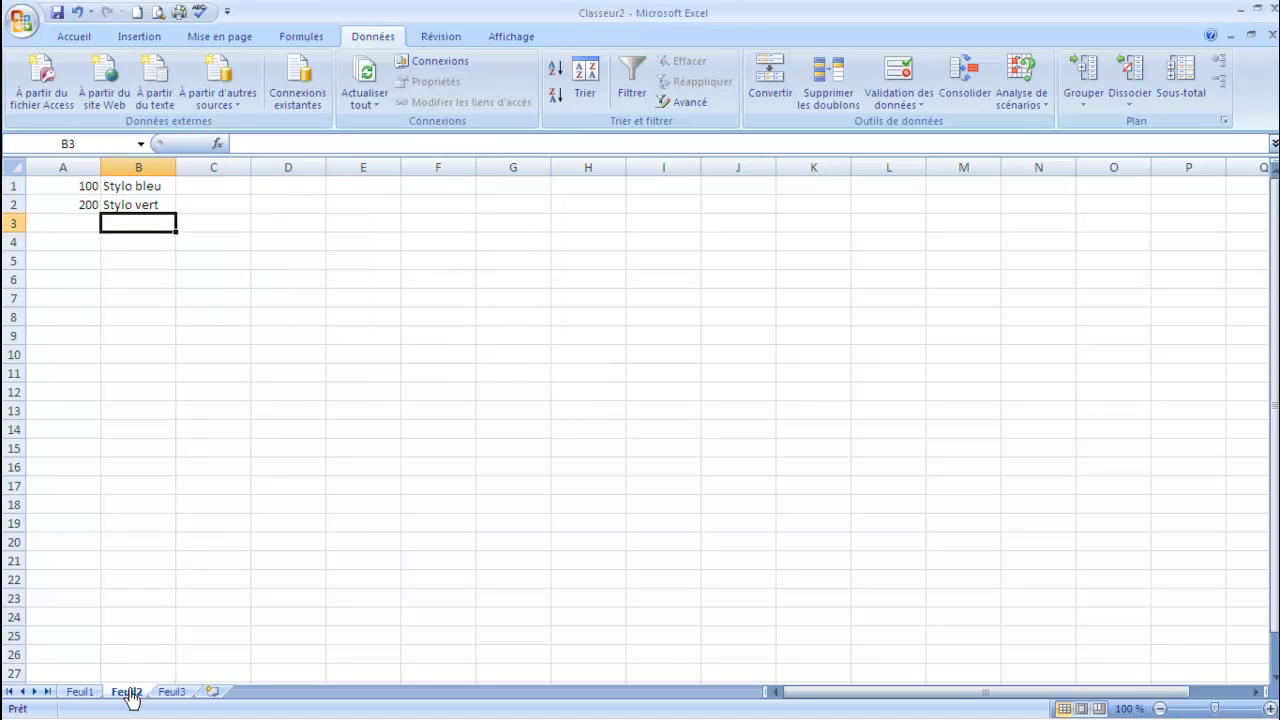
pyautogui.click(80, 168)
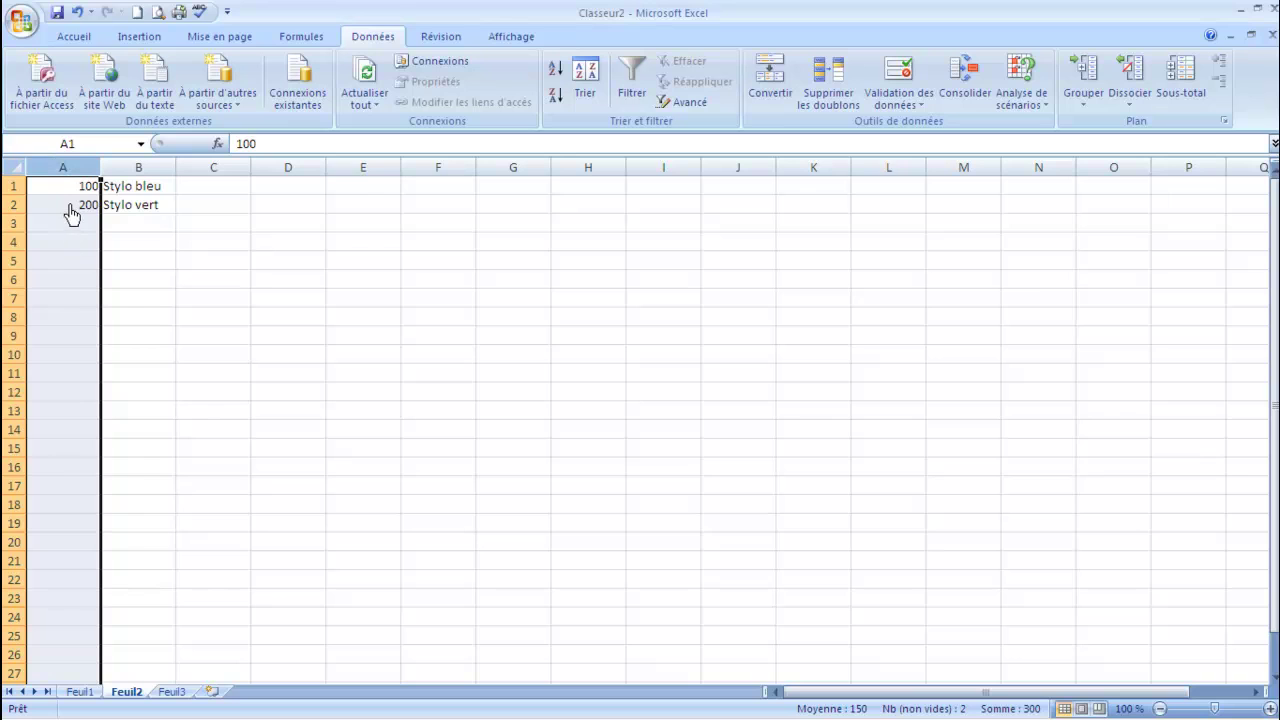
pyautogui.moveTo(71, 192); pyautogui.dragTo(52, 437)
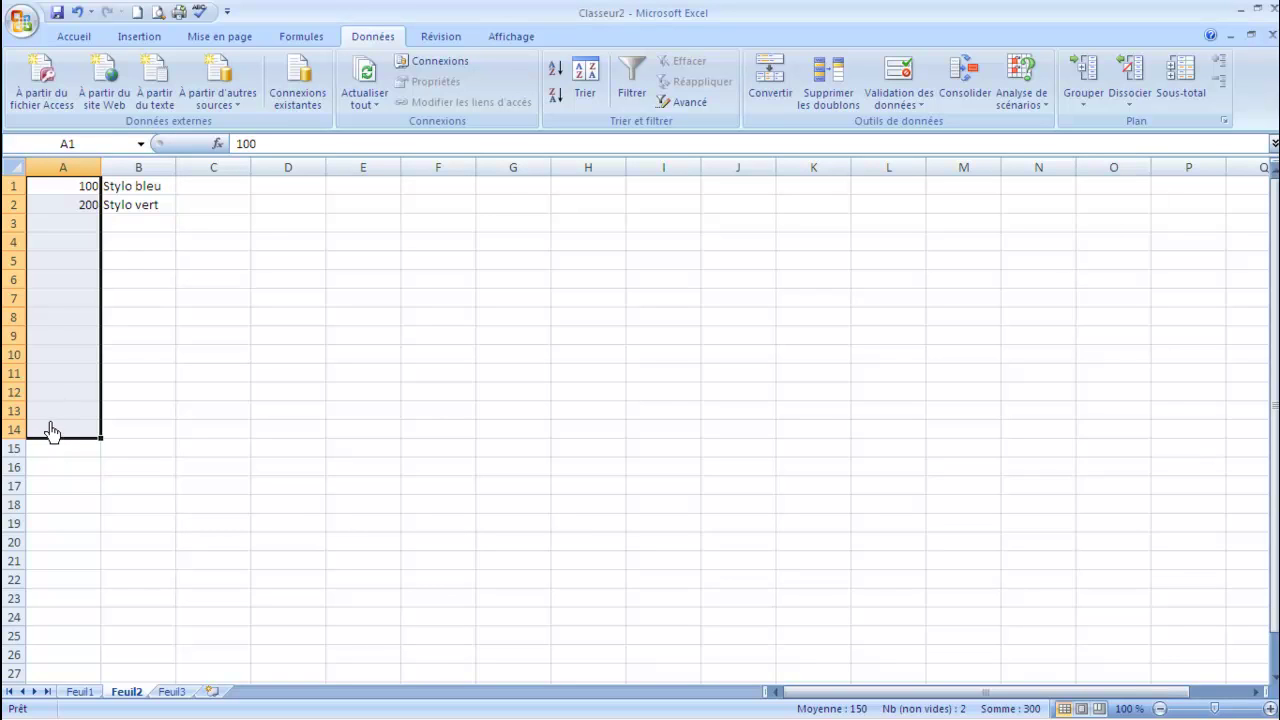
pyautogui.click(71, 173)
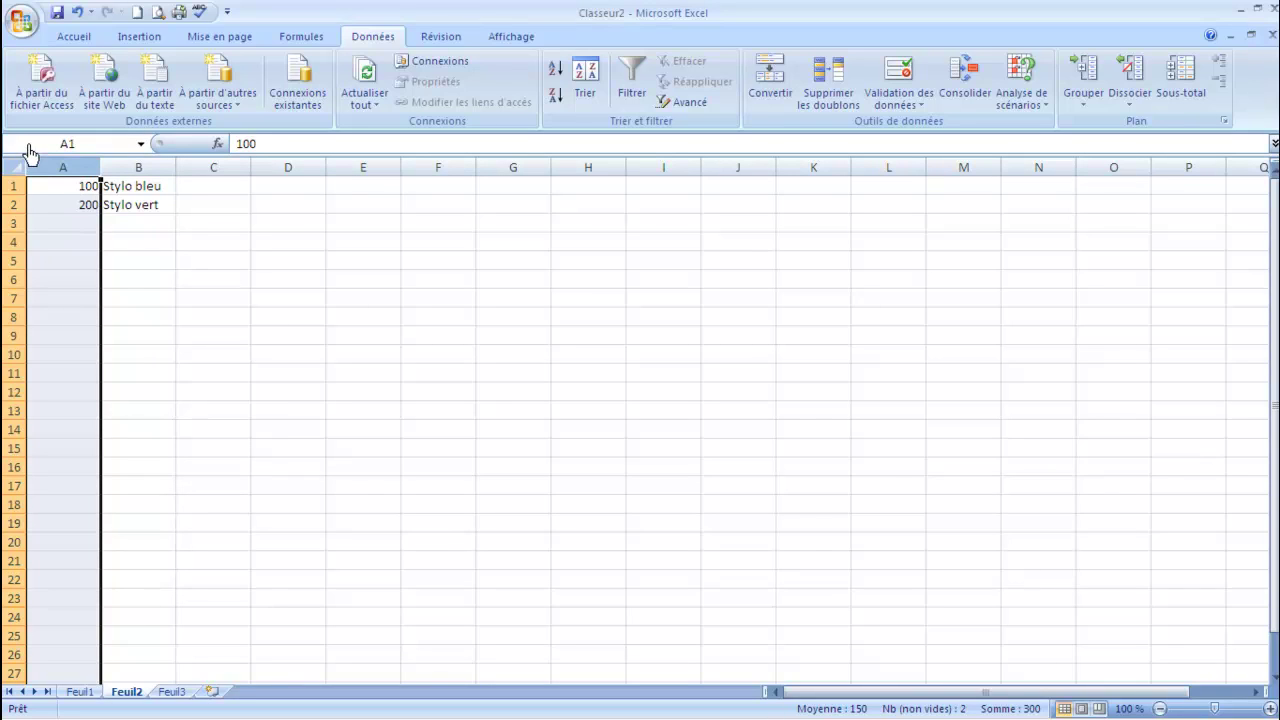
pyautogui.click(47, 146)
pyautogui.write('C')
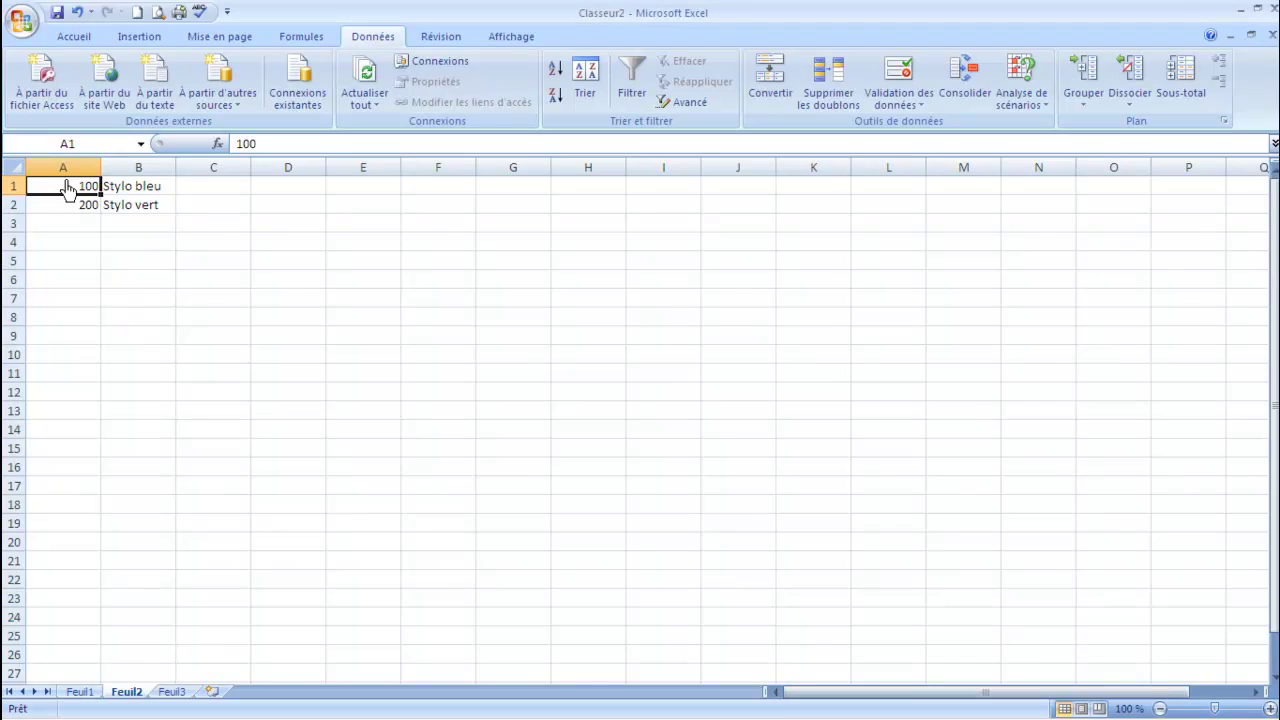
pyautogui.click(68, 185)
# Apply a Liste data validation with the source =CA to cell C1 on Feuil1 and check its drop-down choices.
pyautogui.click(79, 691)
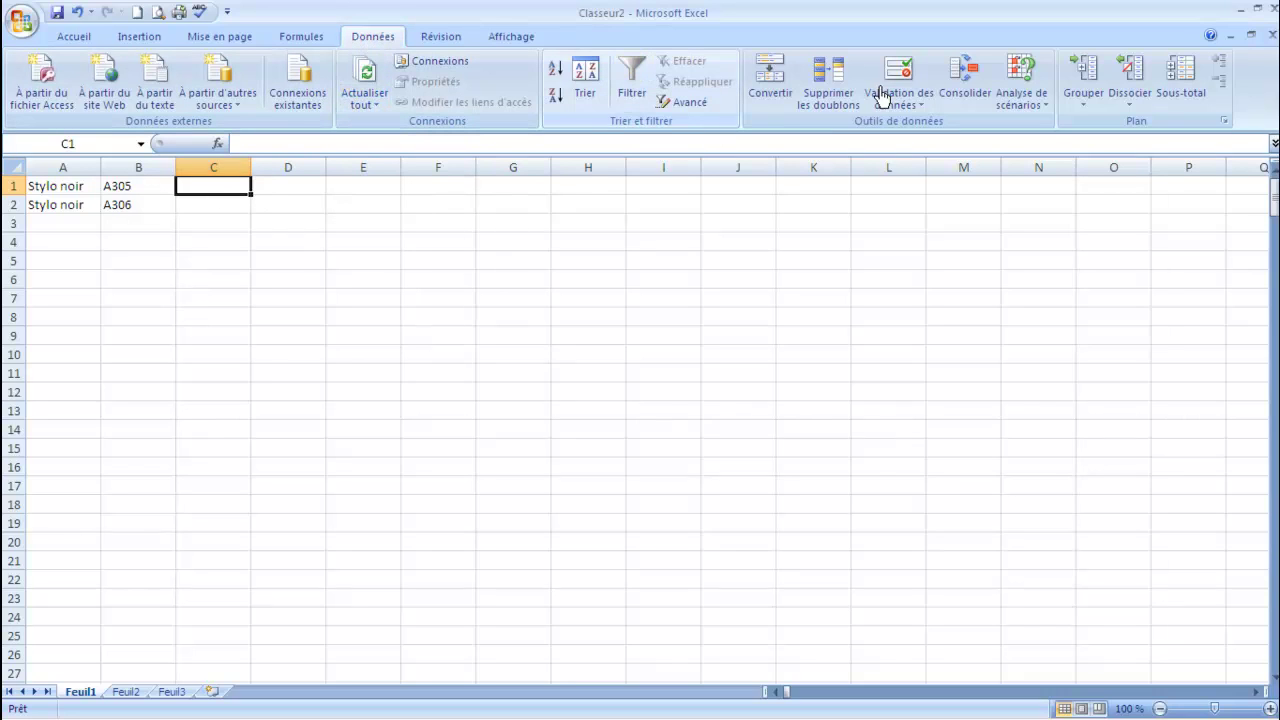
pyautogui.click(912, 95)
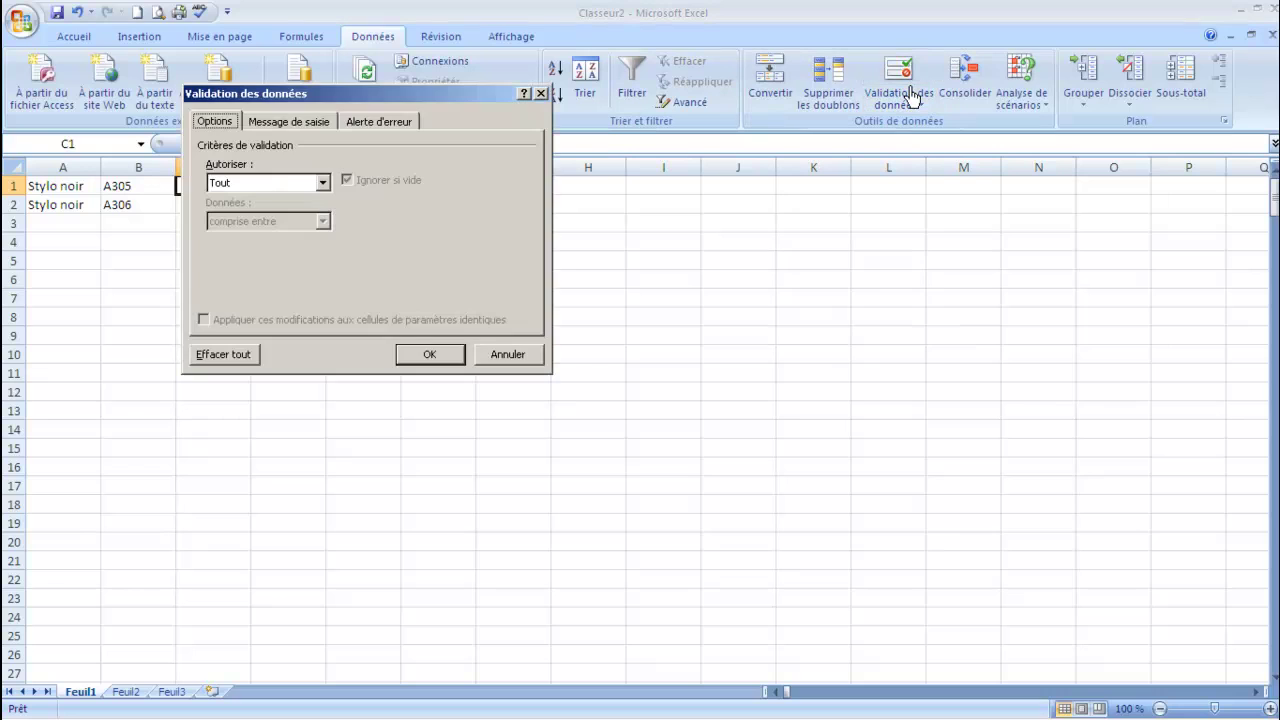
pyautogui.click(232, 185)
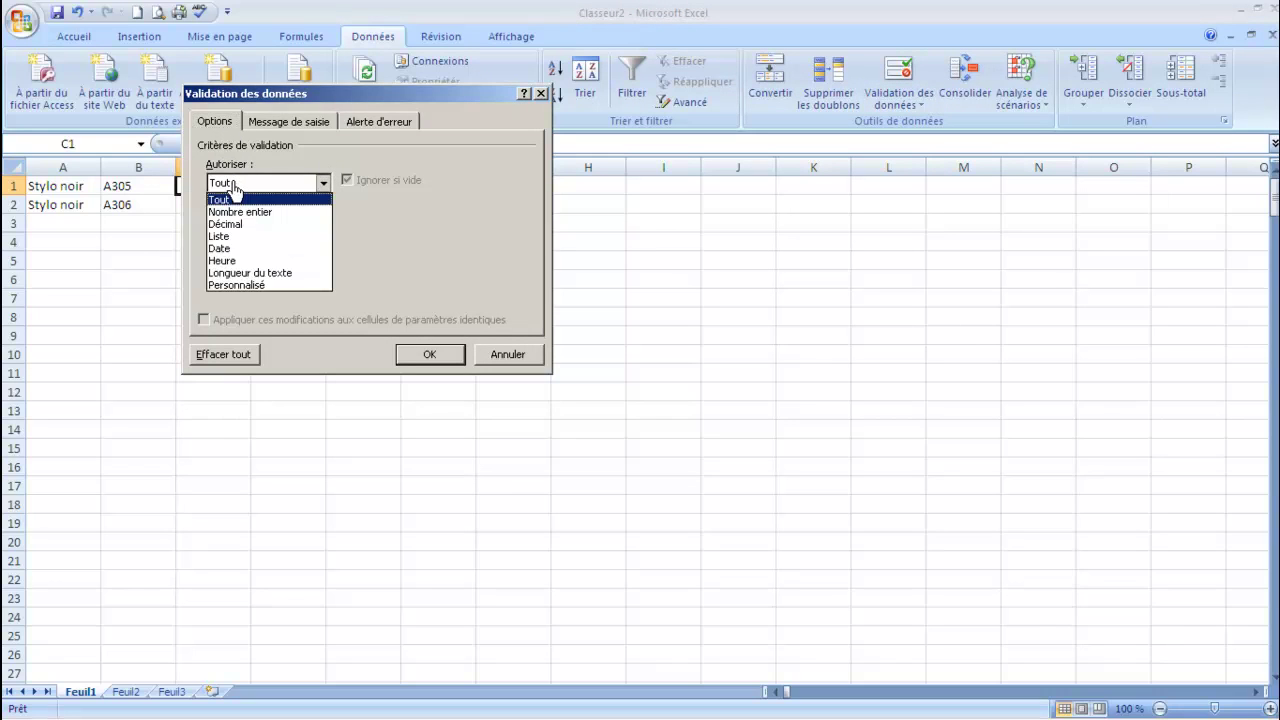
pyautogui.click(229, 238)
pyautogui.click(232, 264)
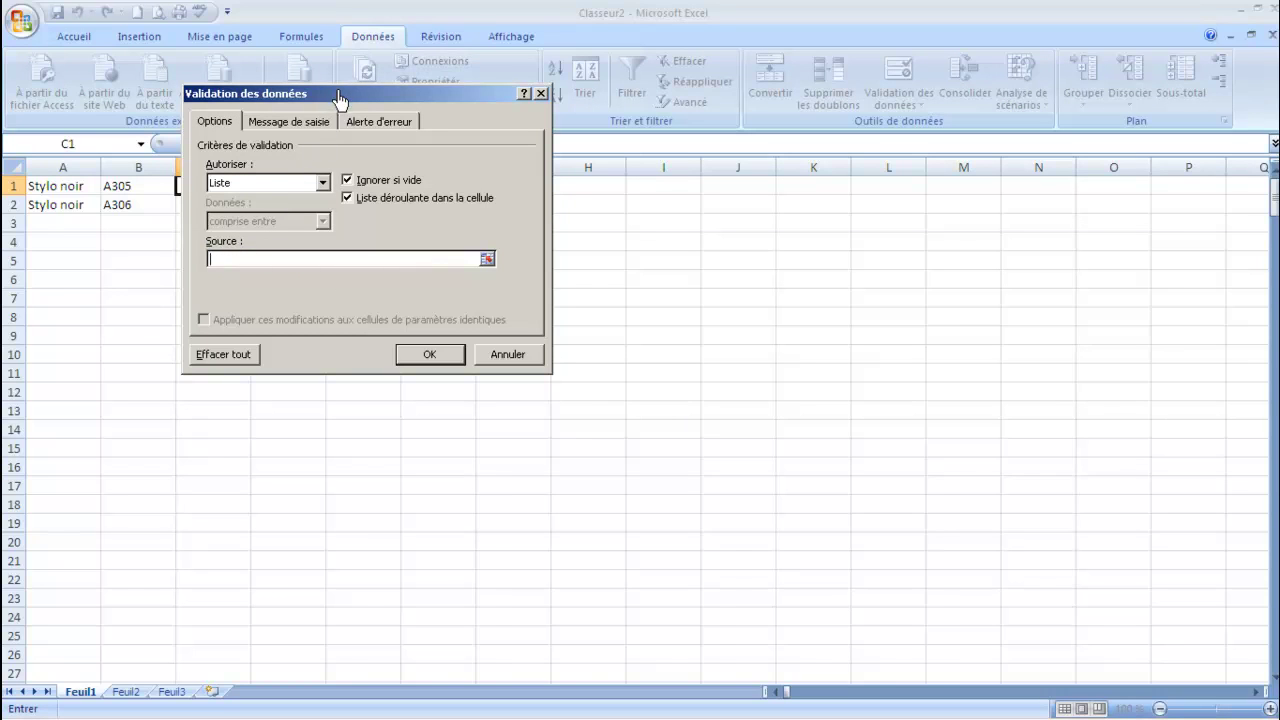
pyautogui.moveTo(340, 100); pyautogui.dragTo(531, 193)
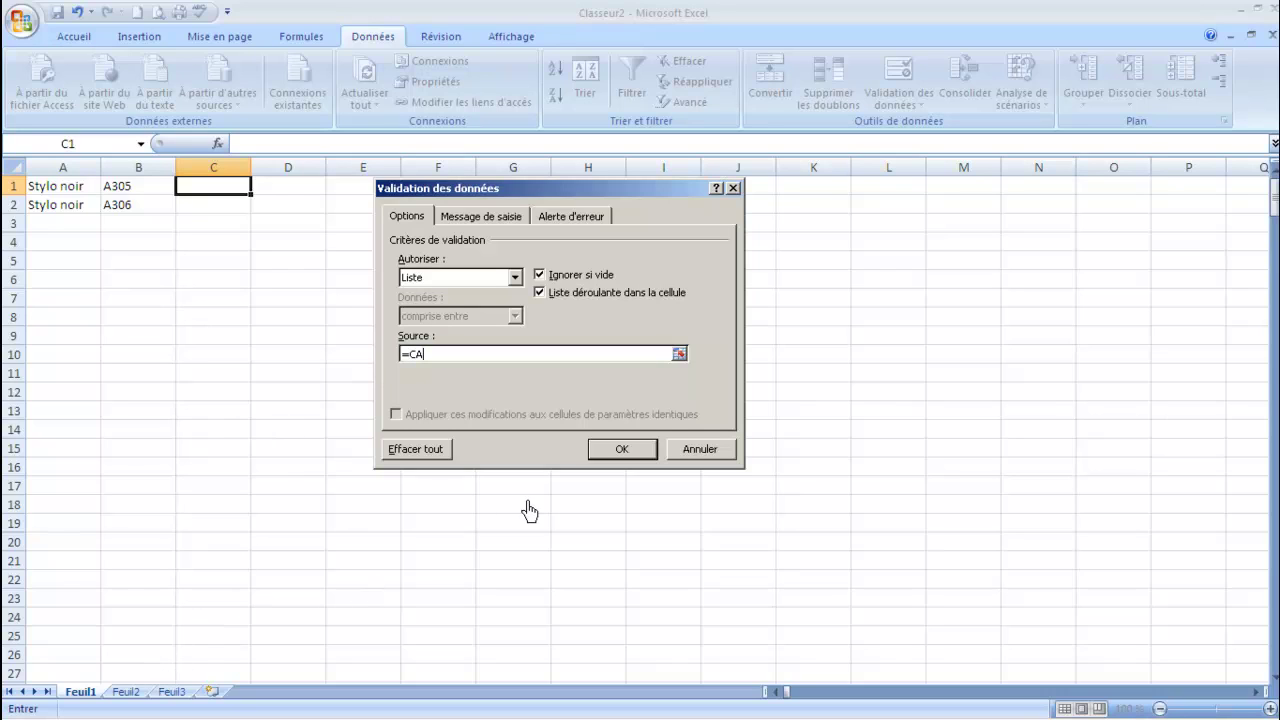
pyautogui.click(622, 449)
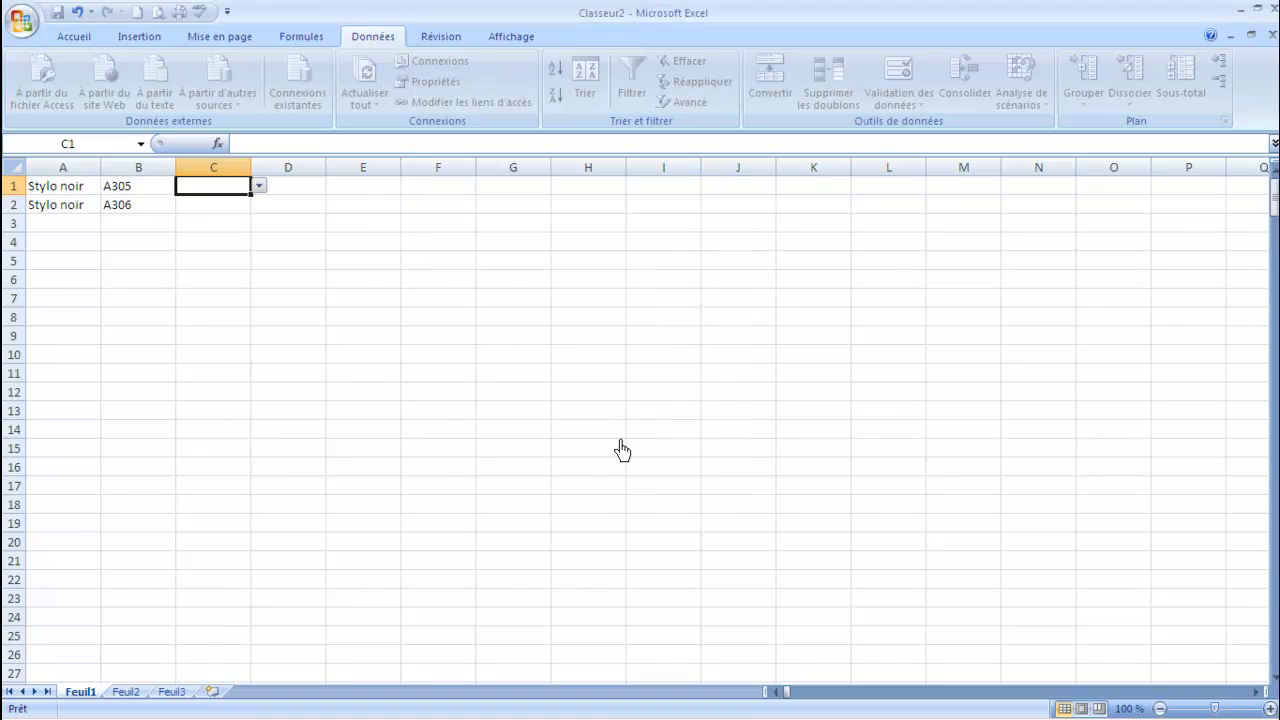
pyautogui.click(258, 188)
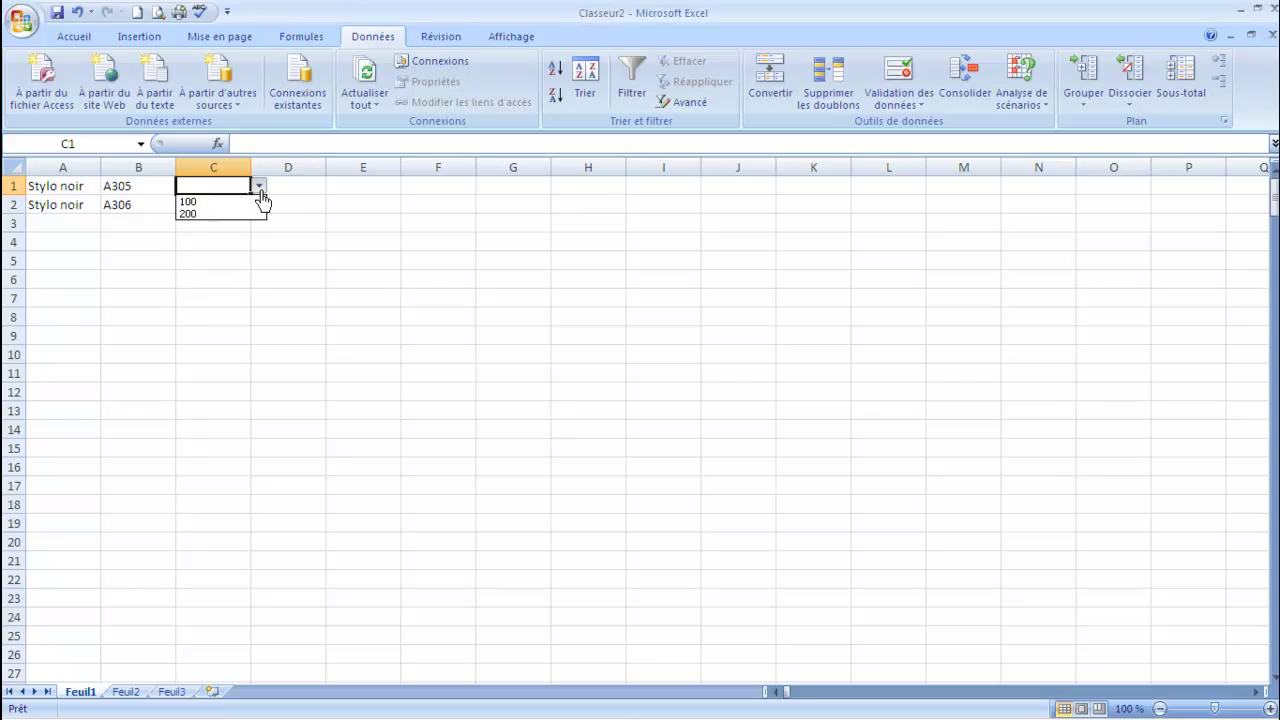
pyautogui.click(235, 241)
# Enter 300 in A3 and 400 in A4 on Feuil2, and check the drop-down choices of cell C1 on Feuil1.
pyautogui.click(123, 692)
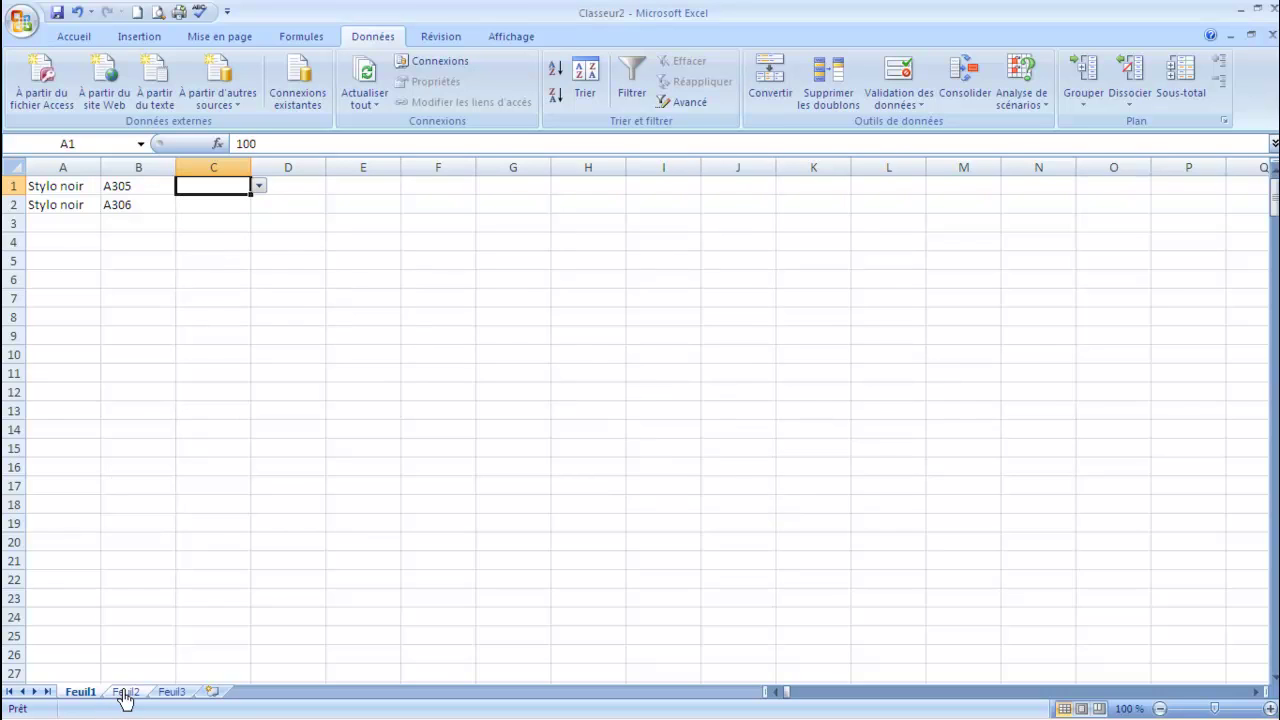
pyautogui.click(76, 228)
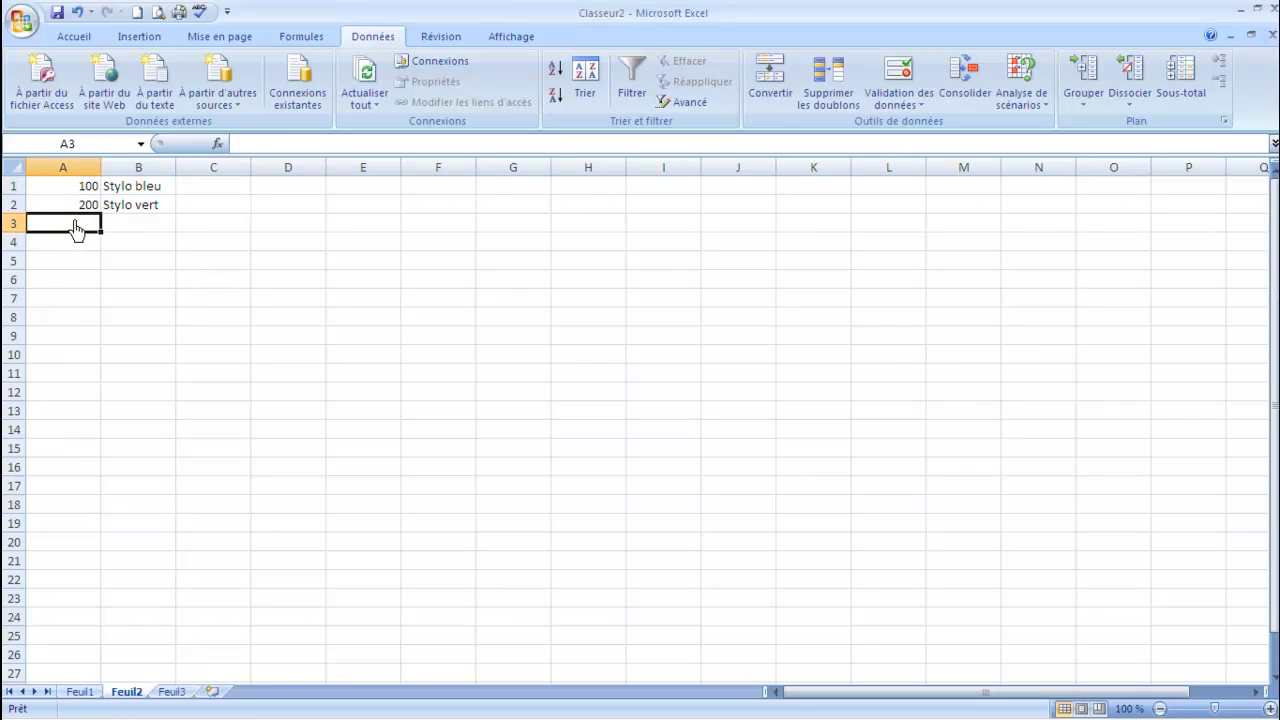
pyautogui.write('300')
pyautogui.press('Return')
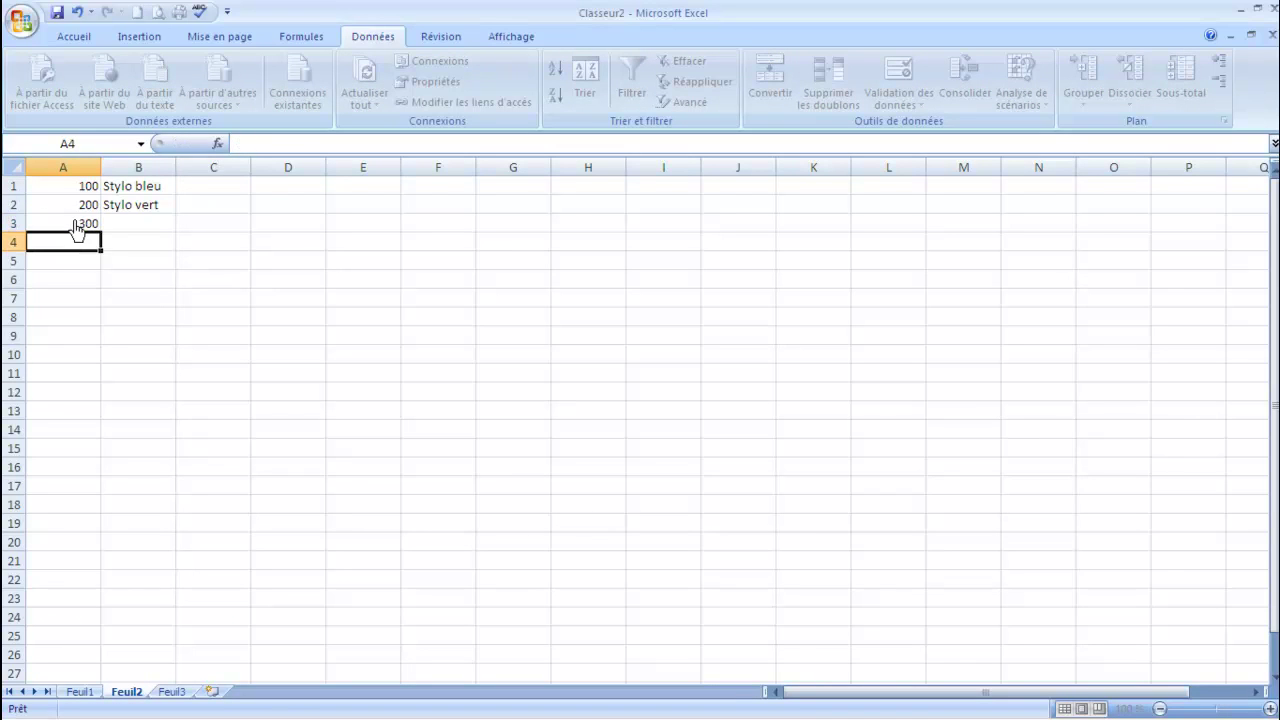
pyautogui.write('400')
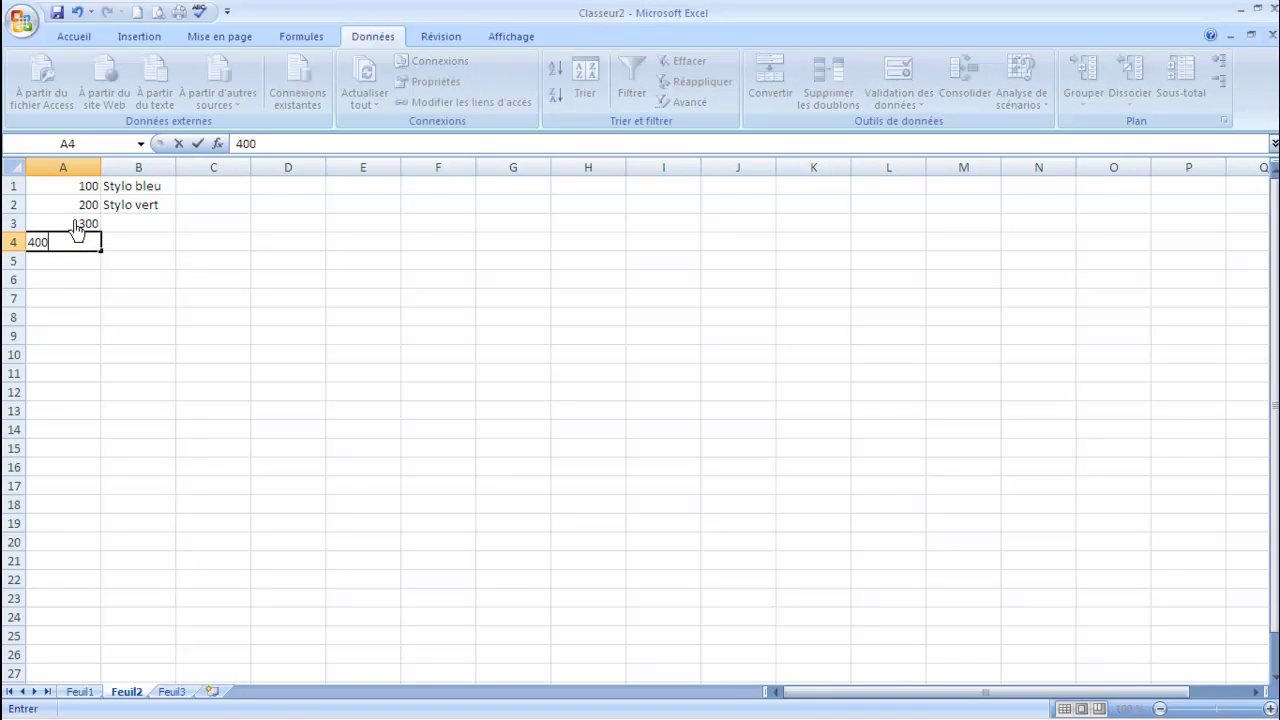
pyautogui.press('Return')
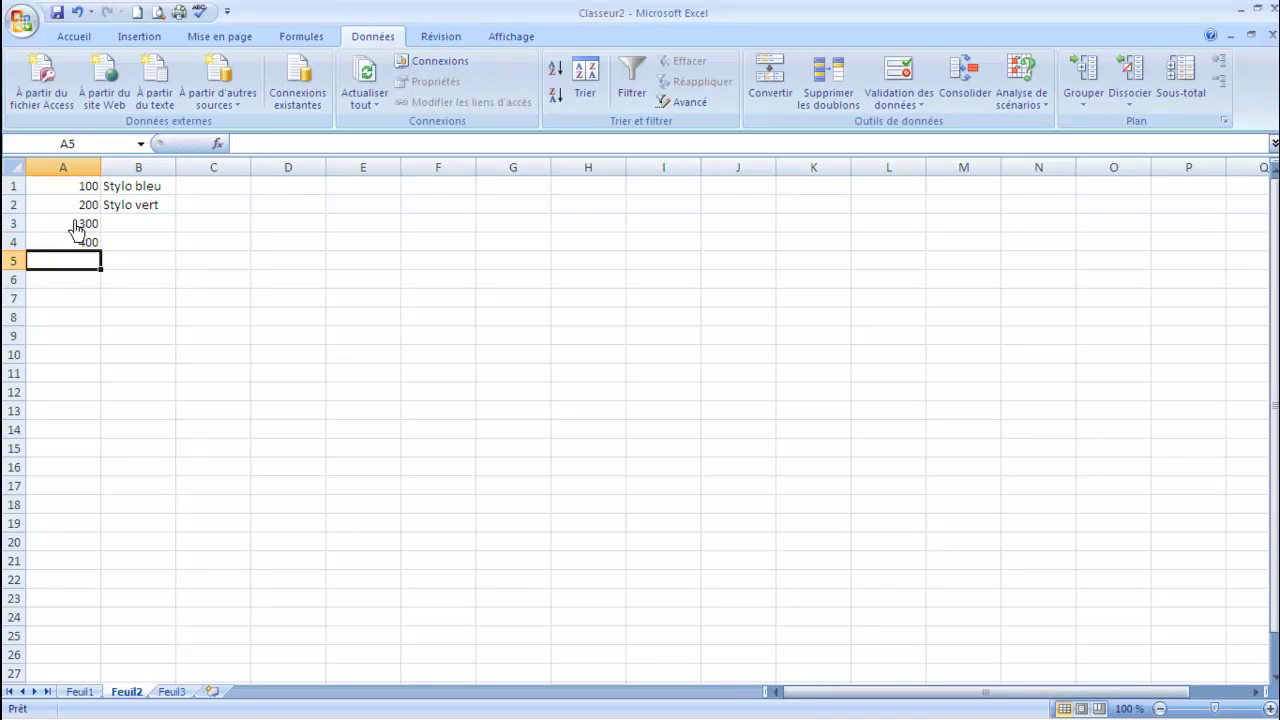
pyautogui.click(82, 697)
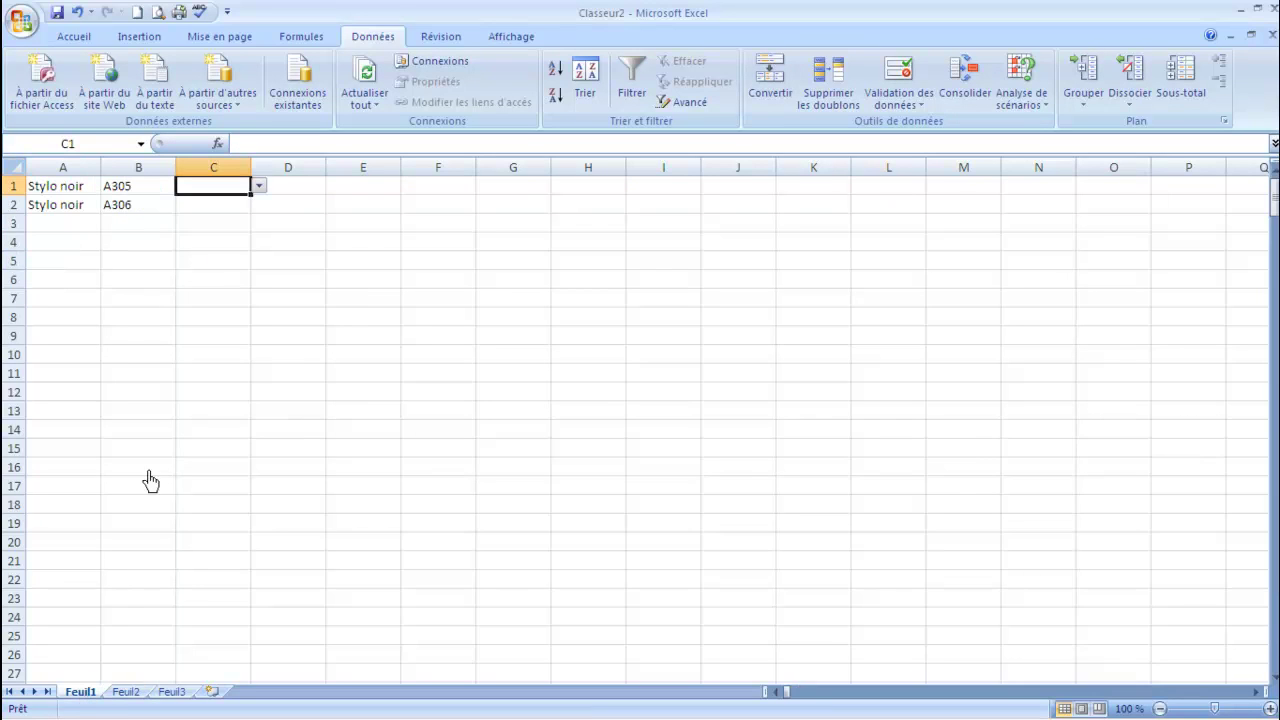
pyautogui.click(259, 188)
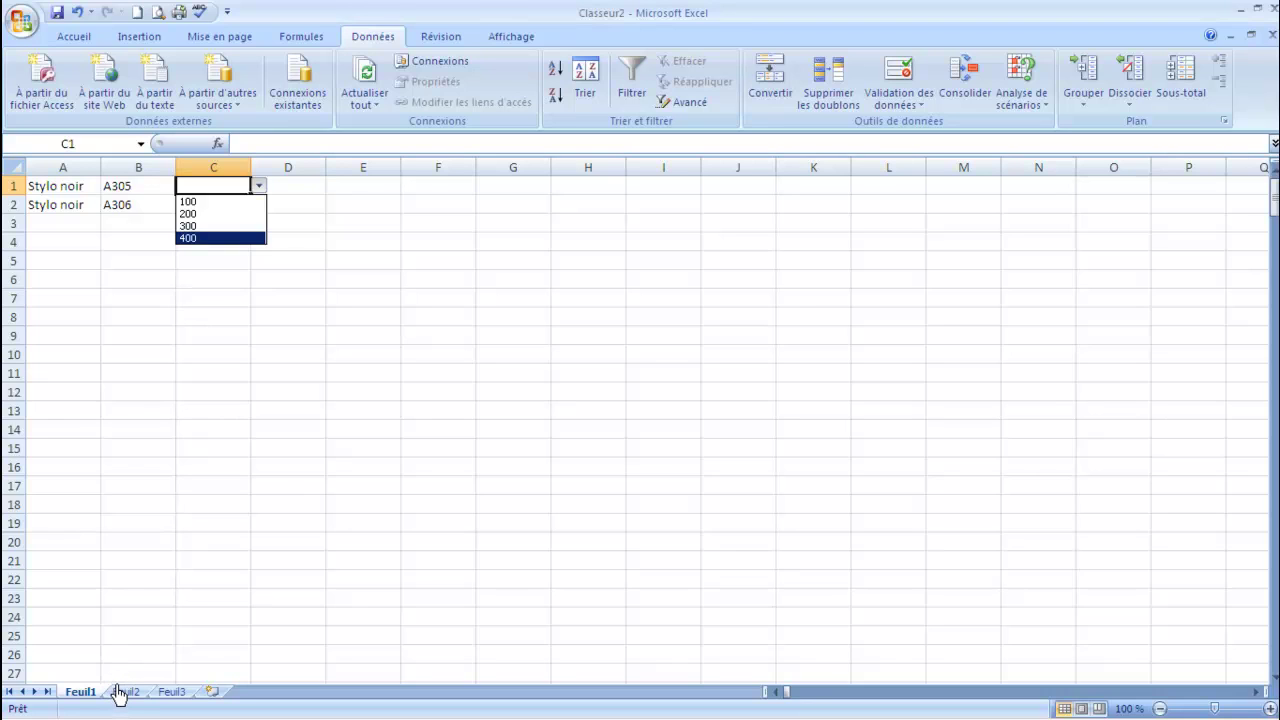
pyautogui.click(268, 327)
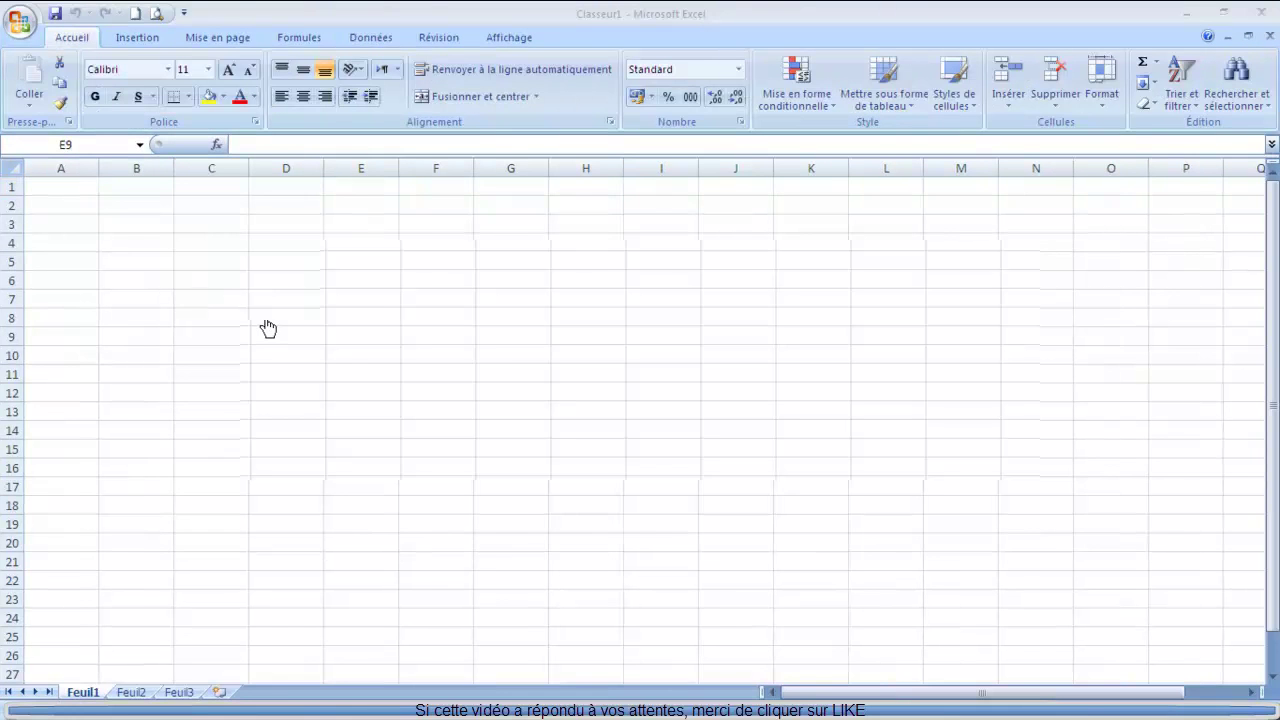
pyautogui.click(388, 343)
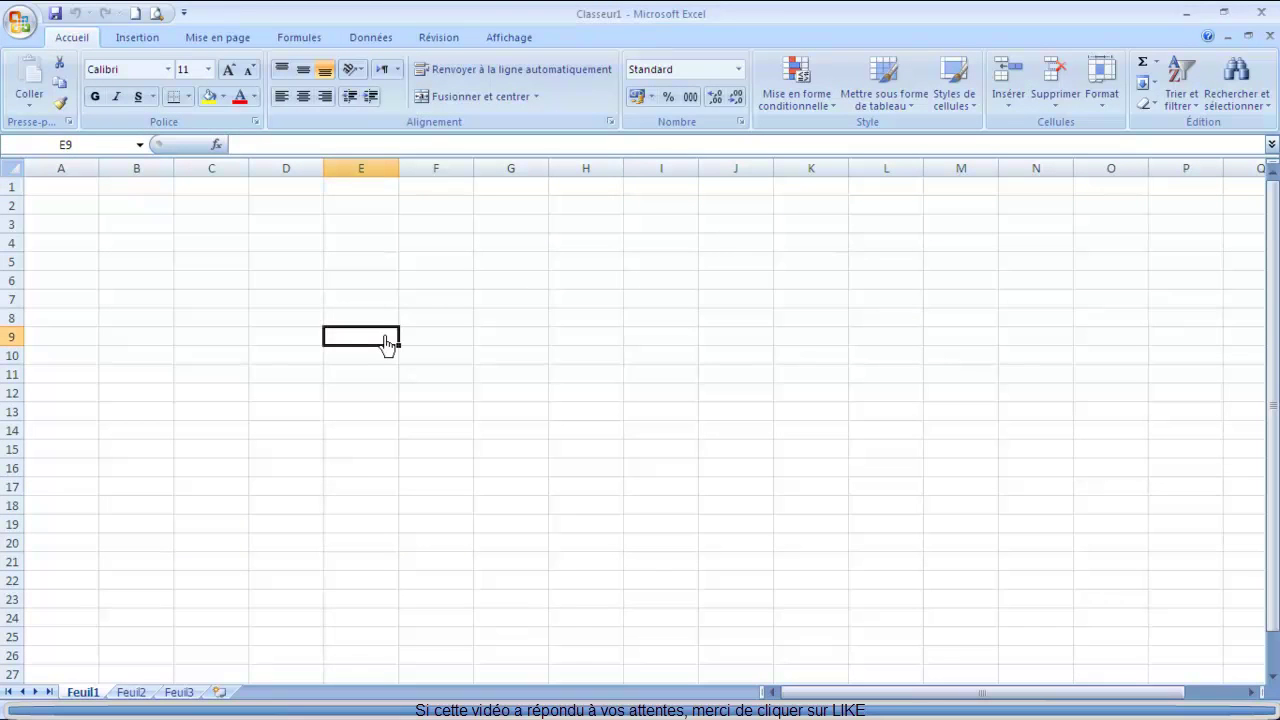